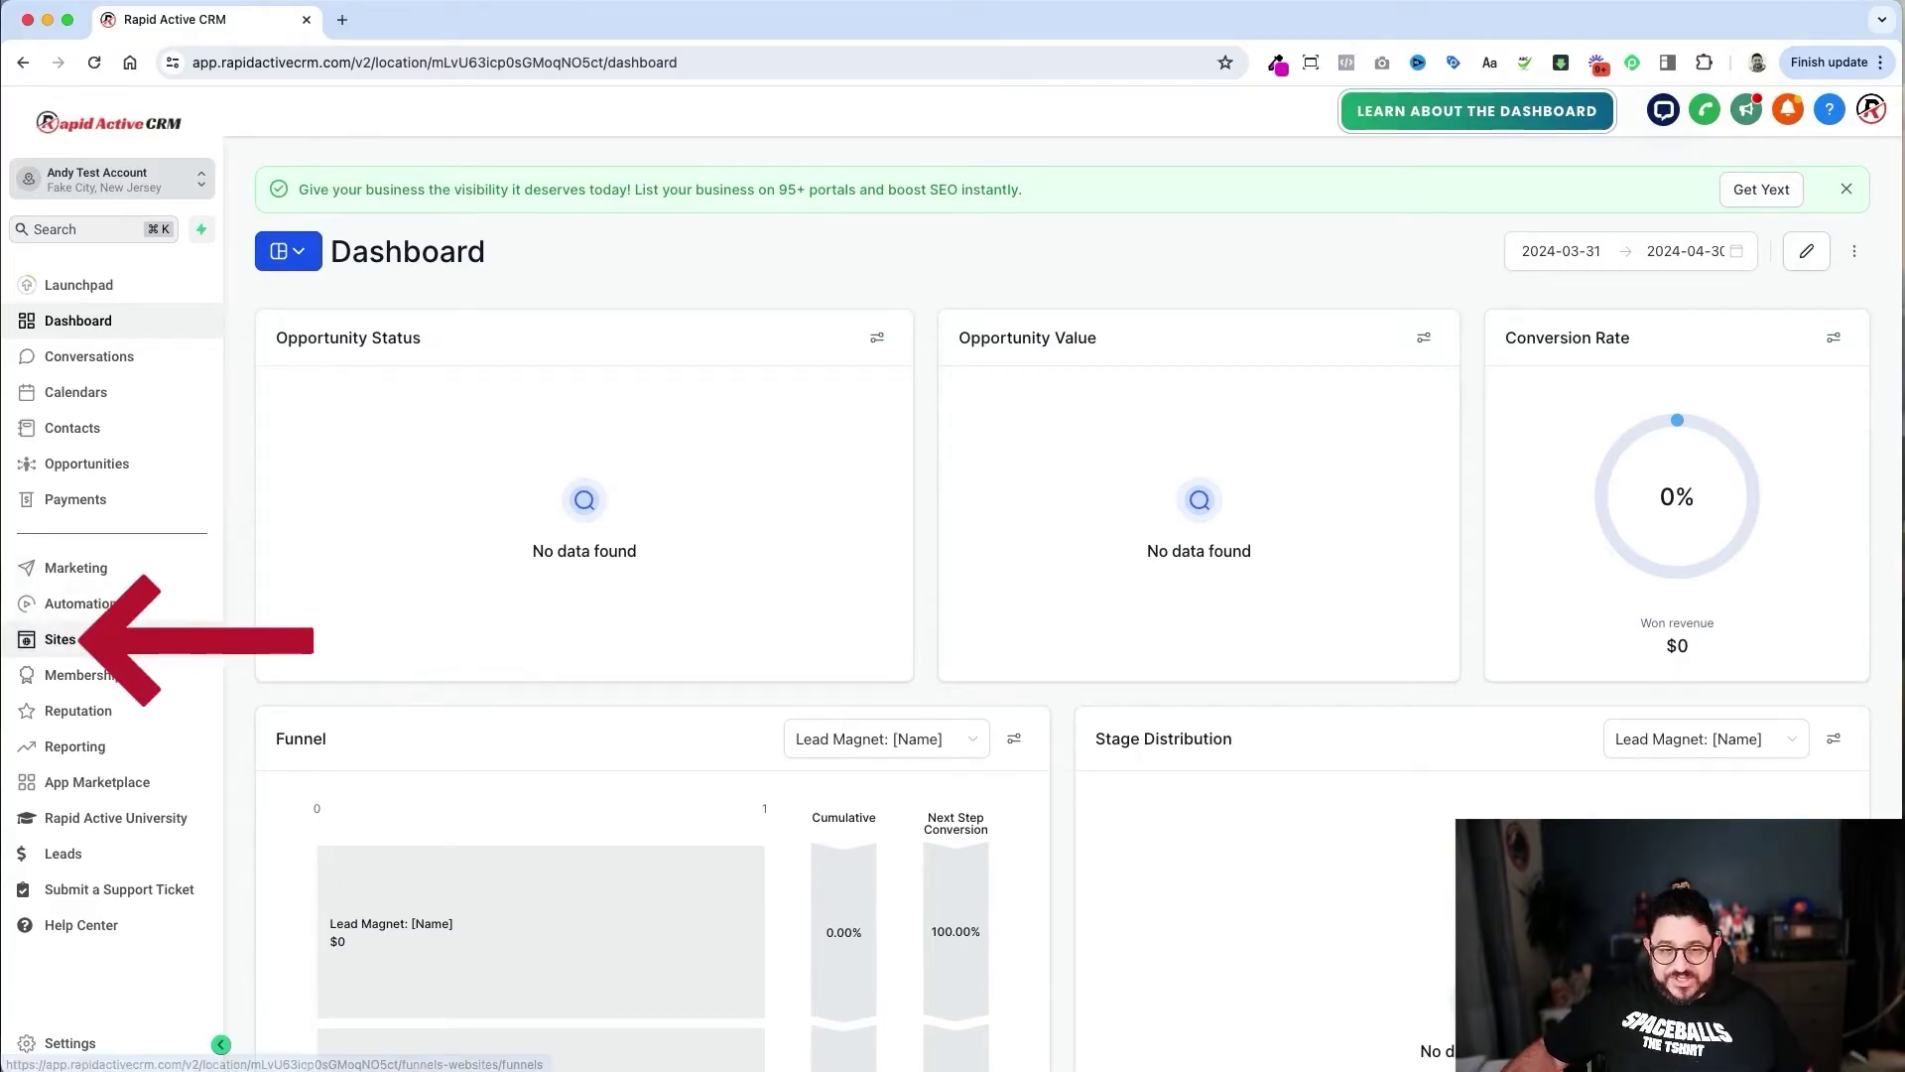
- Reach the empty Domains settings page from Funnels through the Lead Magnet funnel's Settings
click(60, 640)
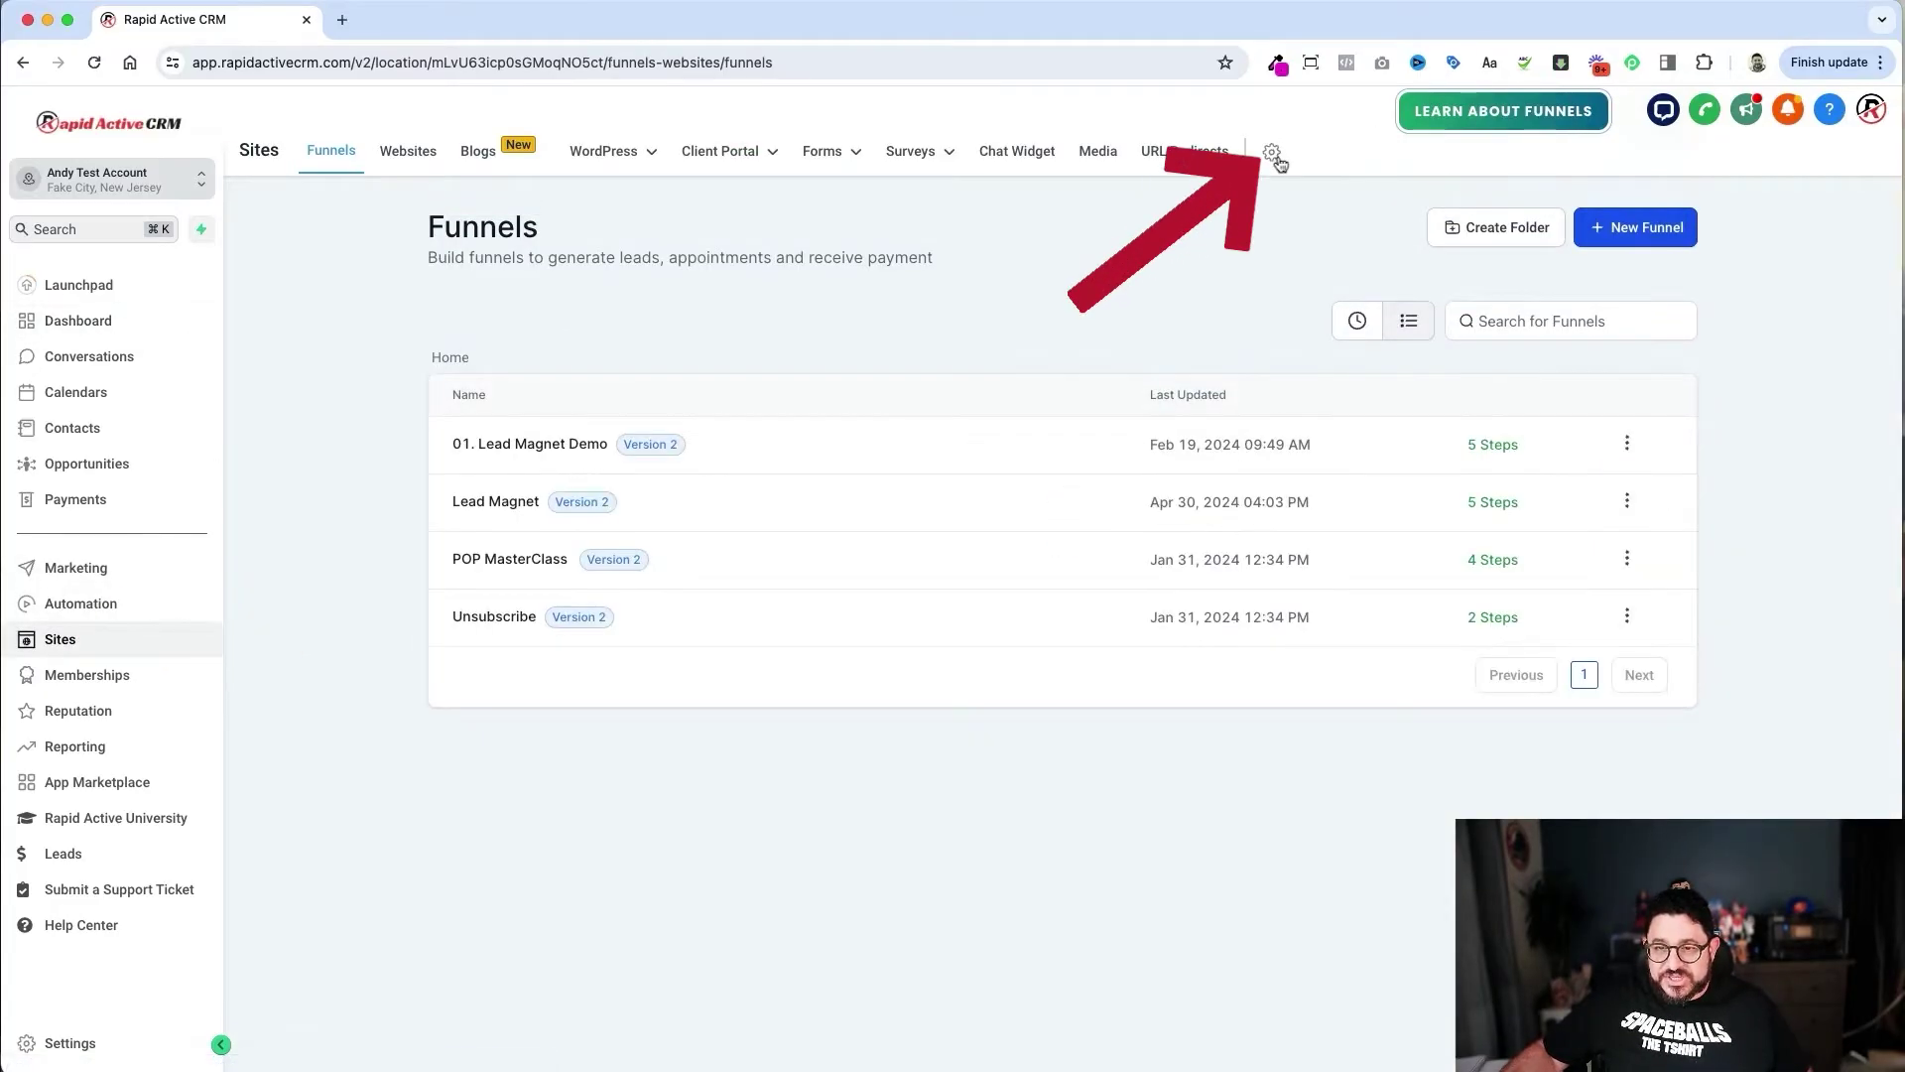
click(1273, 154)
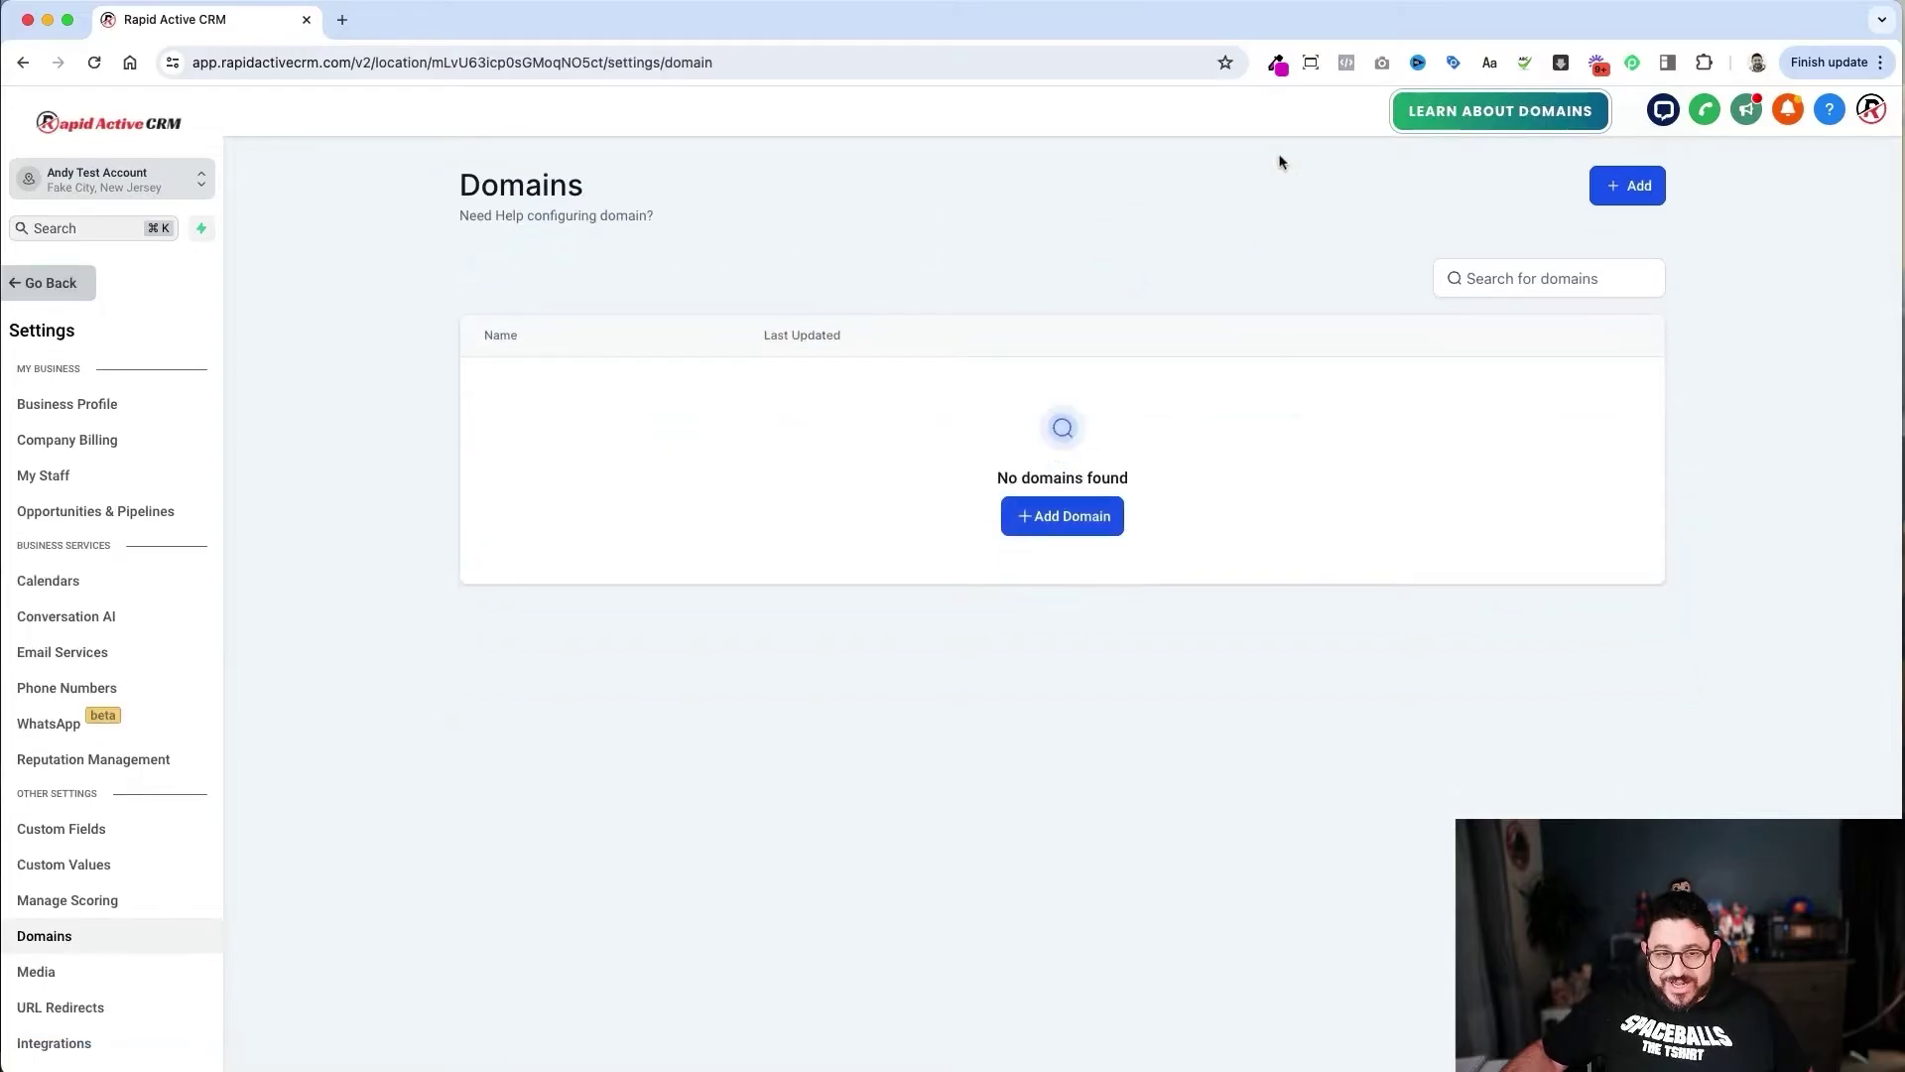
click(61, 288)
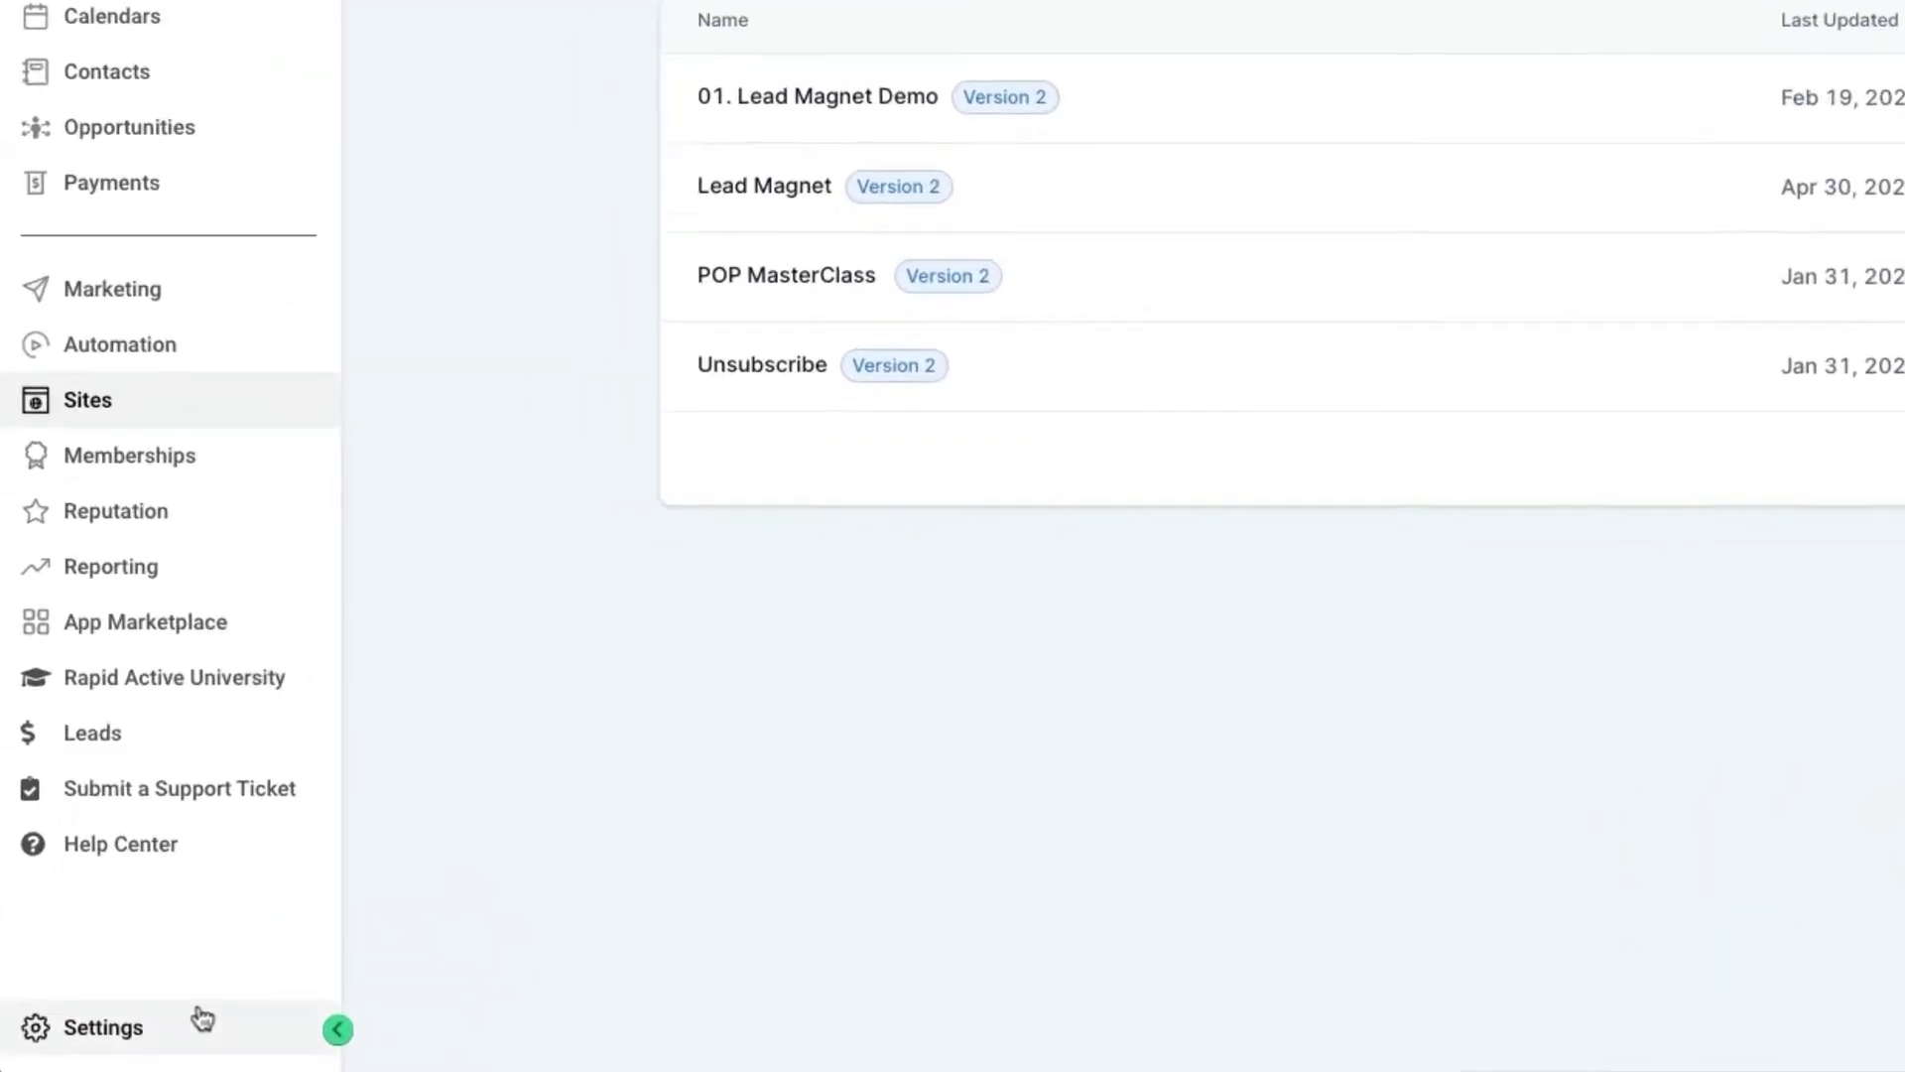
click(139, 1026)
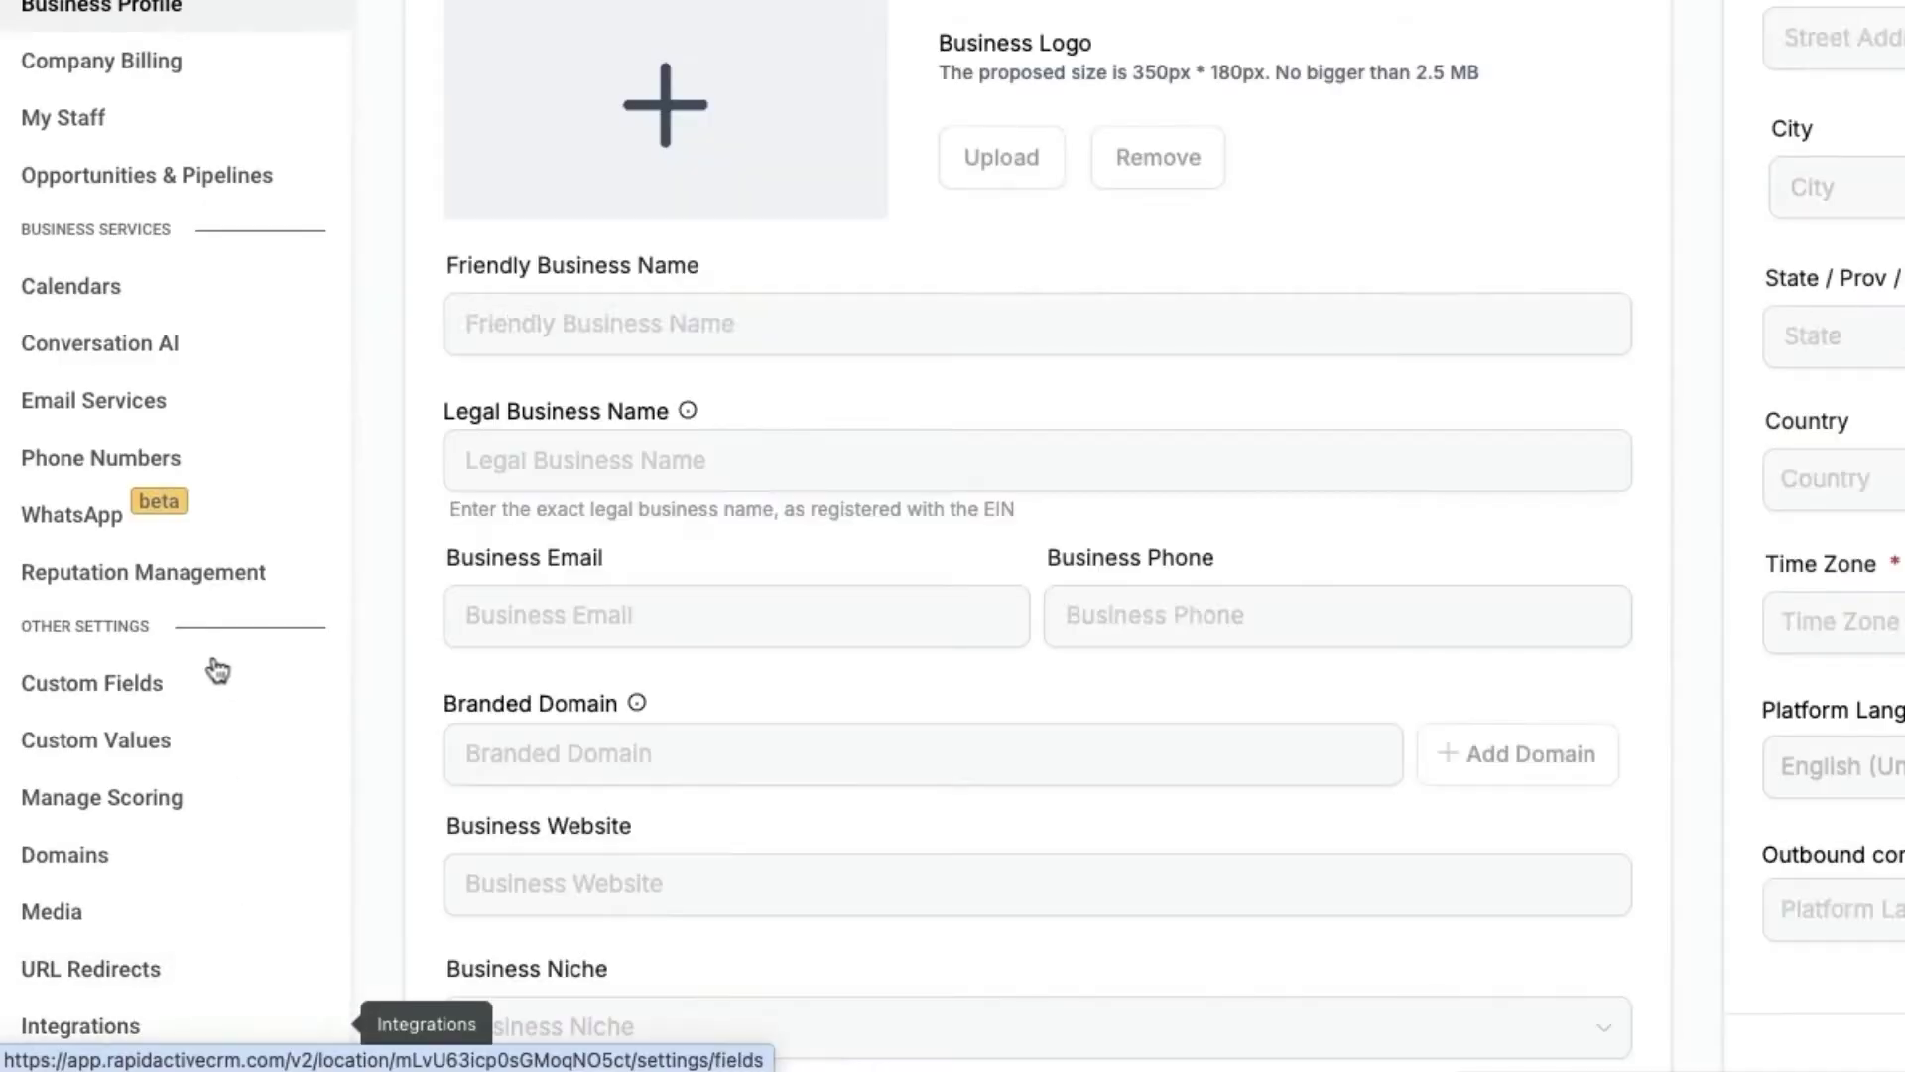
click(93, 853)
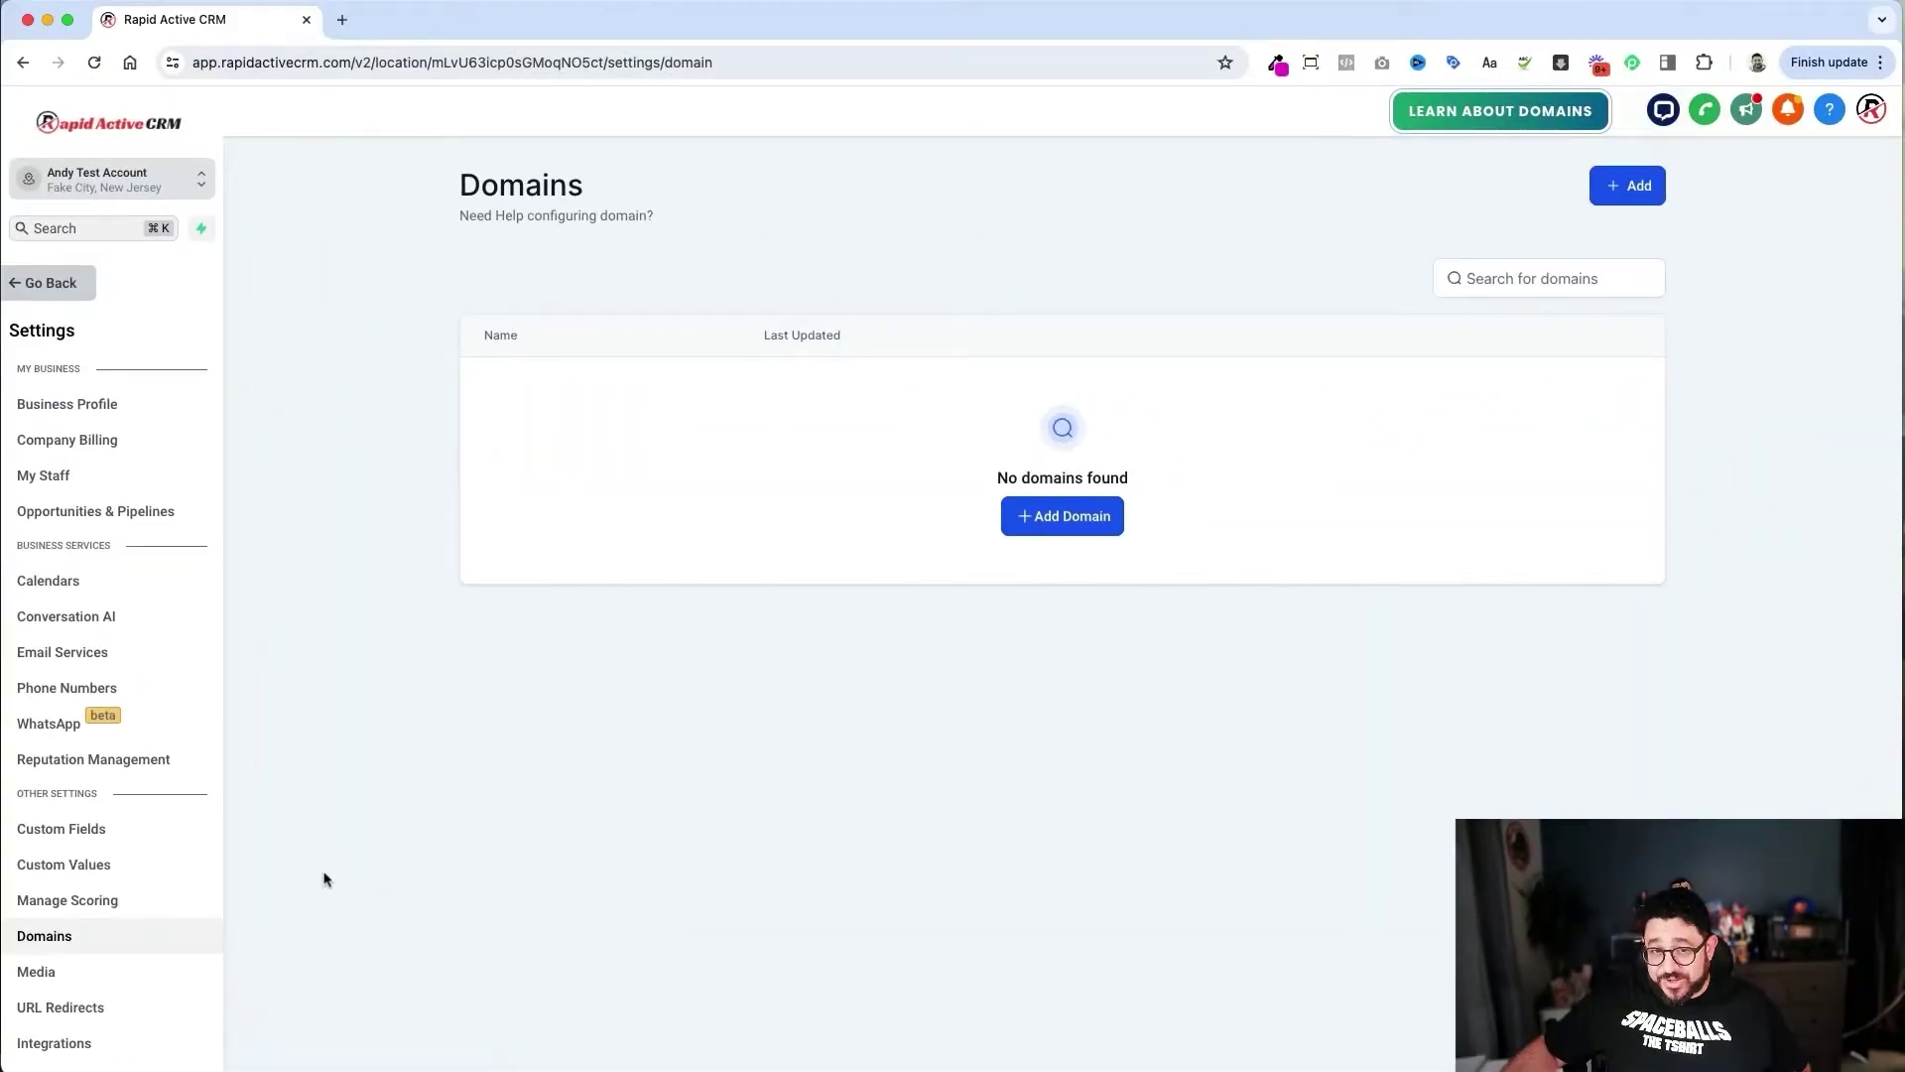
click(47, 290)
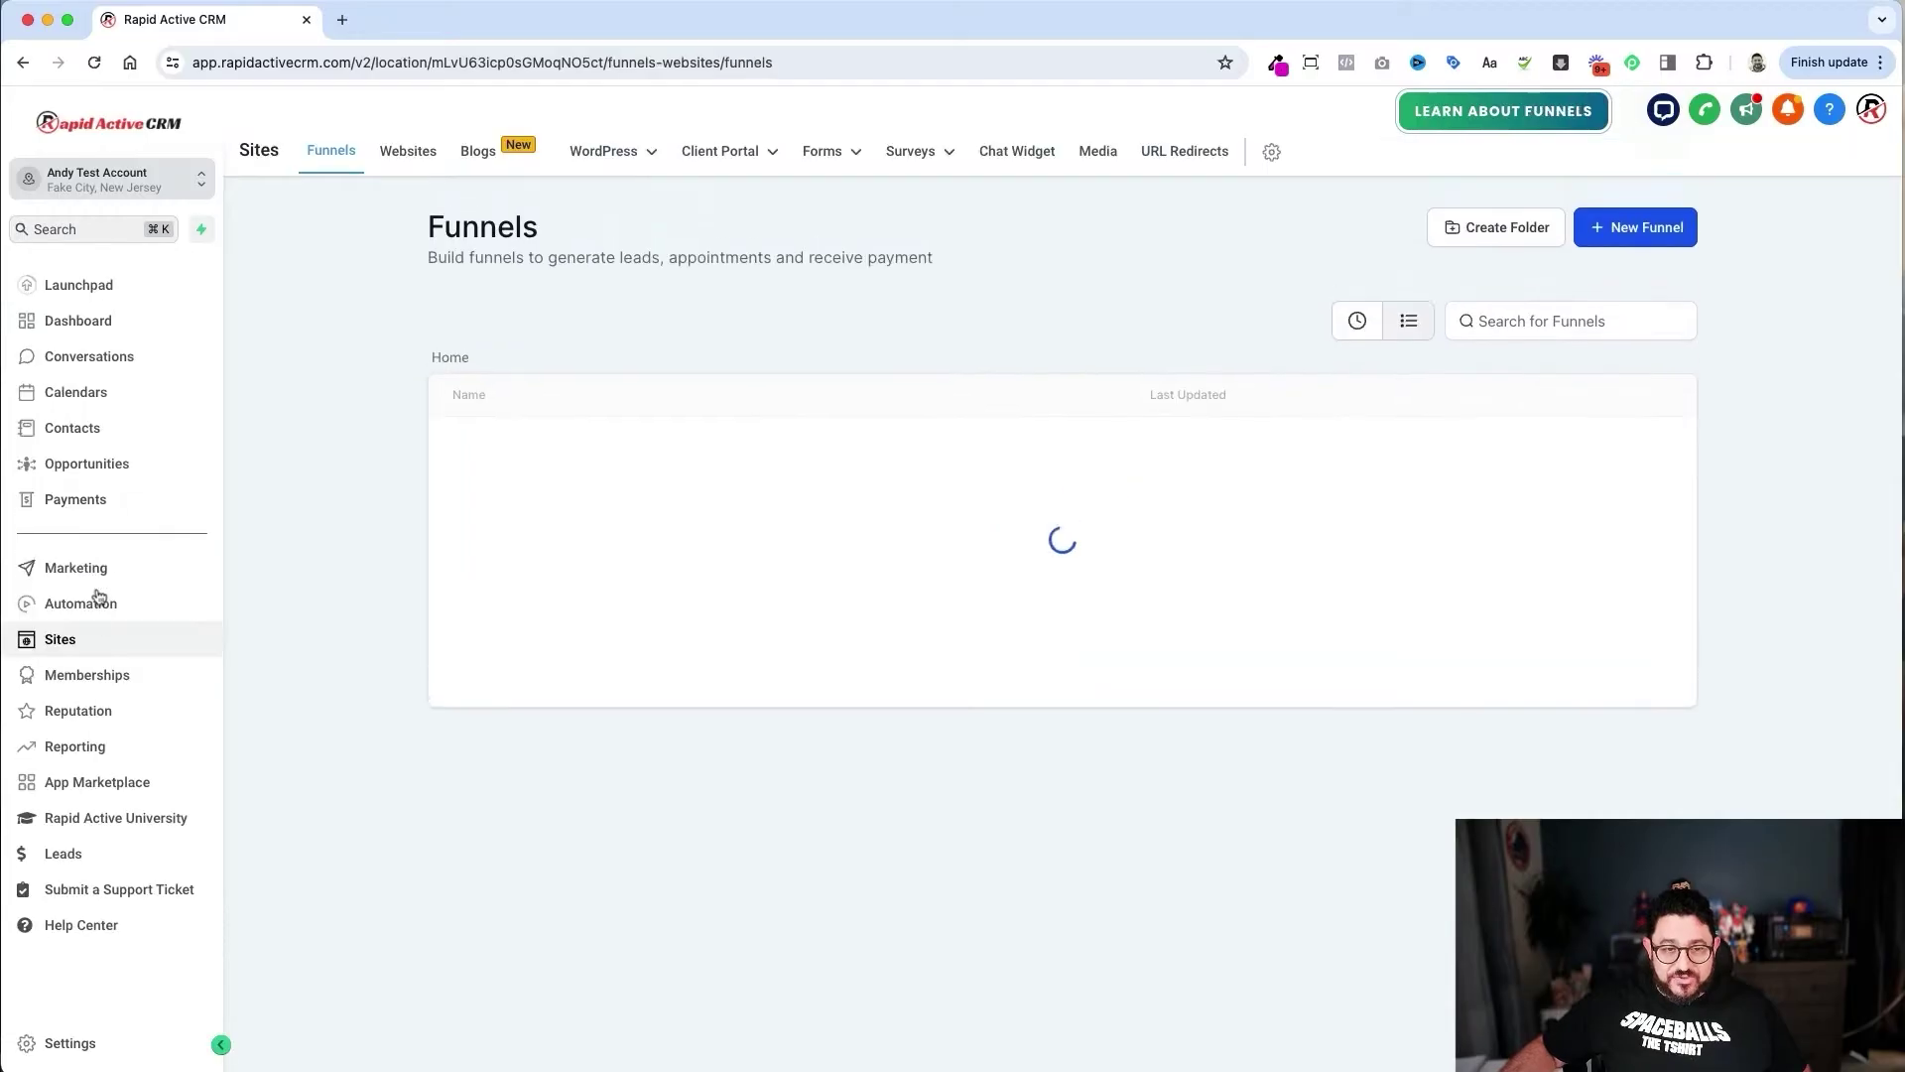
click(491, 503)
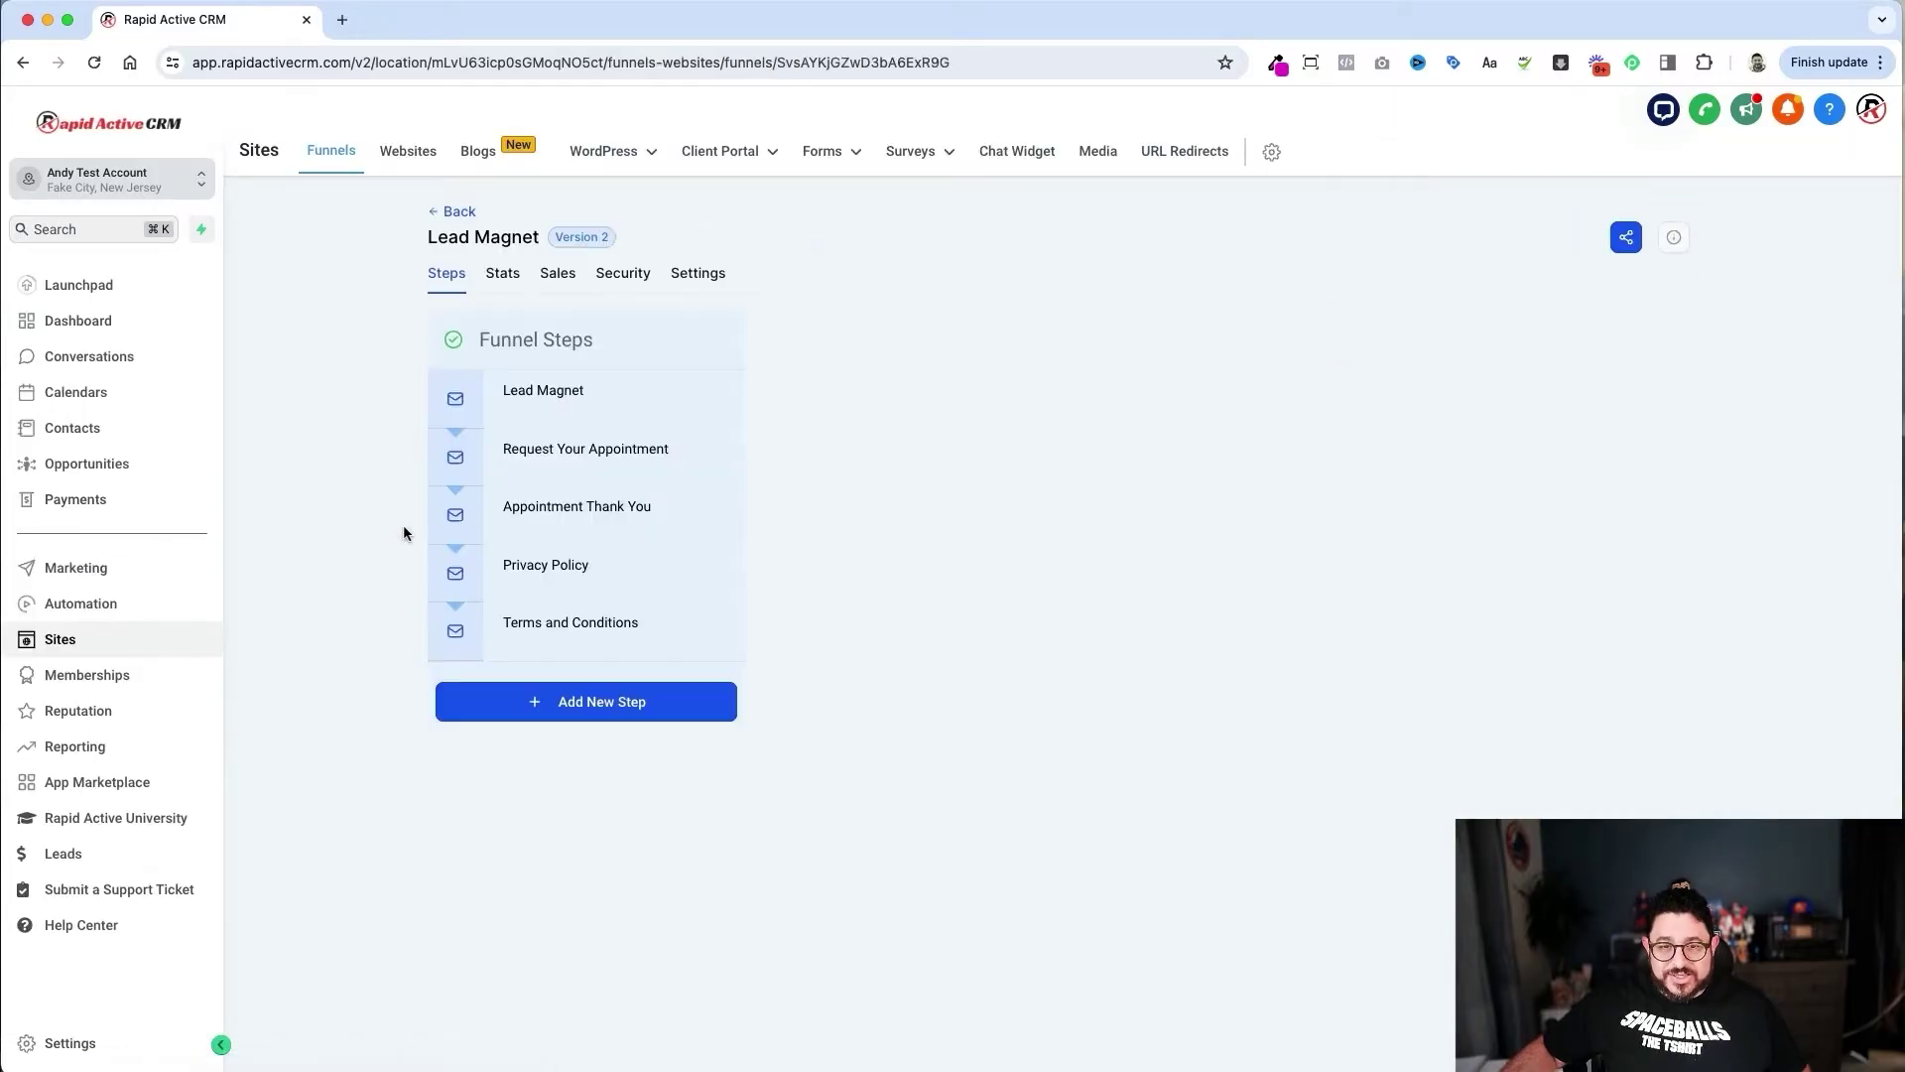
click(698, 273)
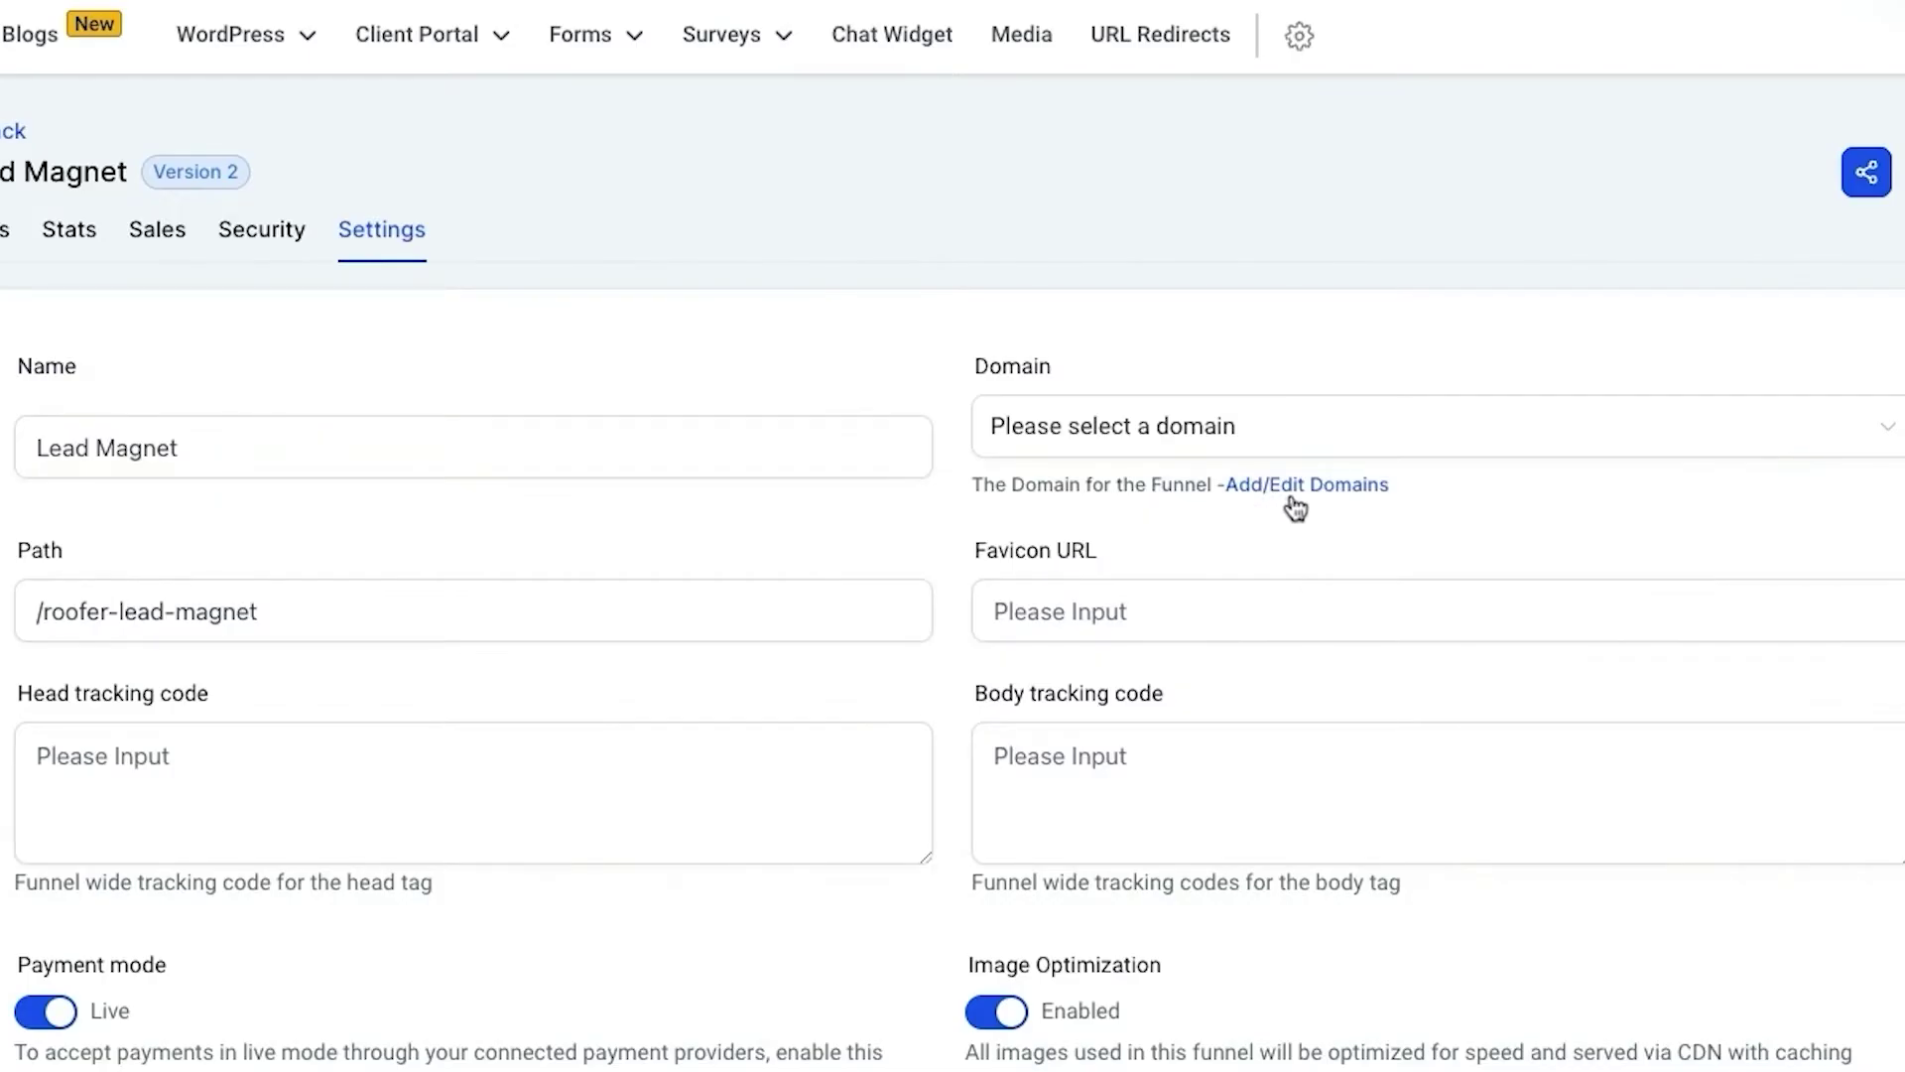
click(1292, 494)
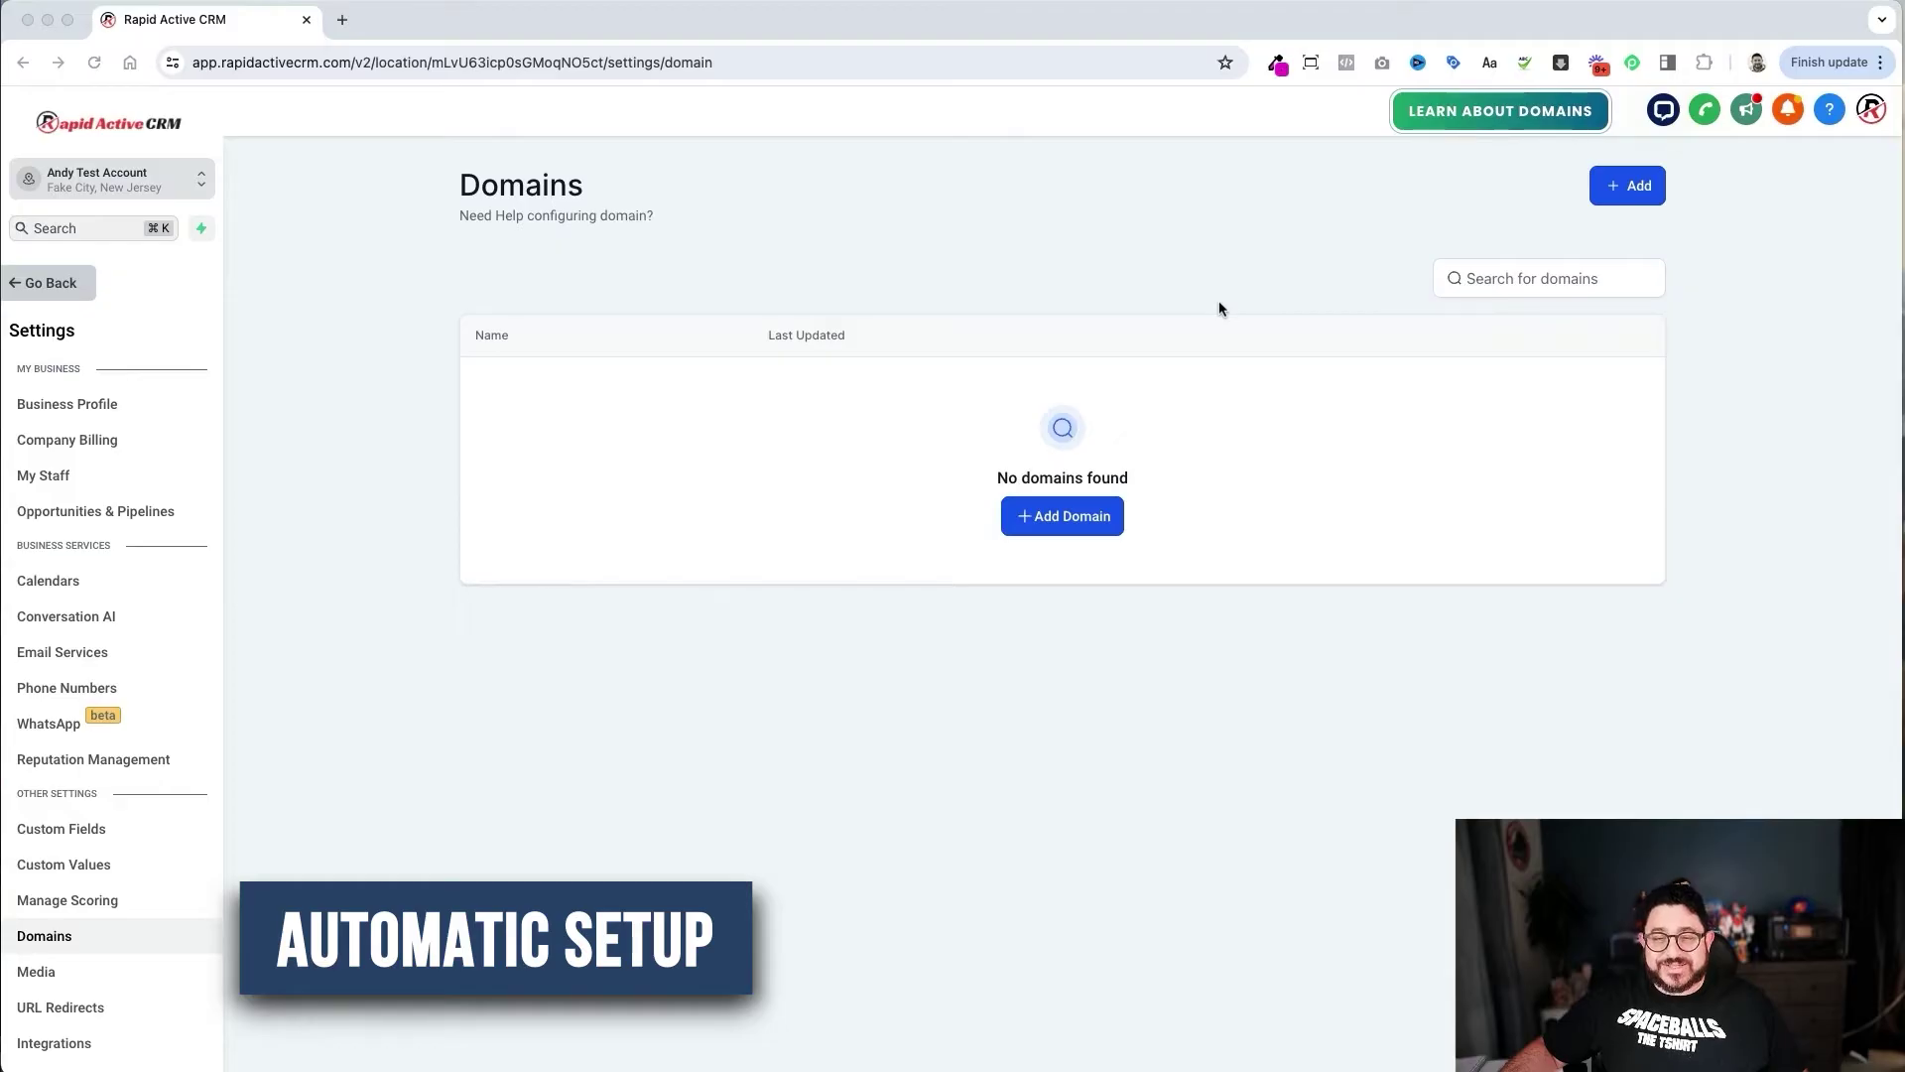
- Add printingpalmbeach.com with www enabled and authorize the detected GoDaddy provider
click(1058, 534)
click(880, 608)
text(printingpalmbeach.com)
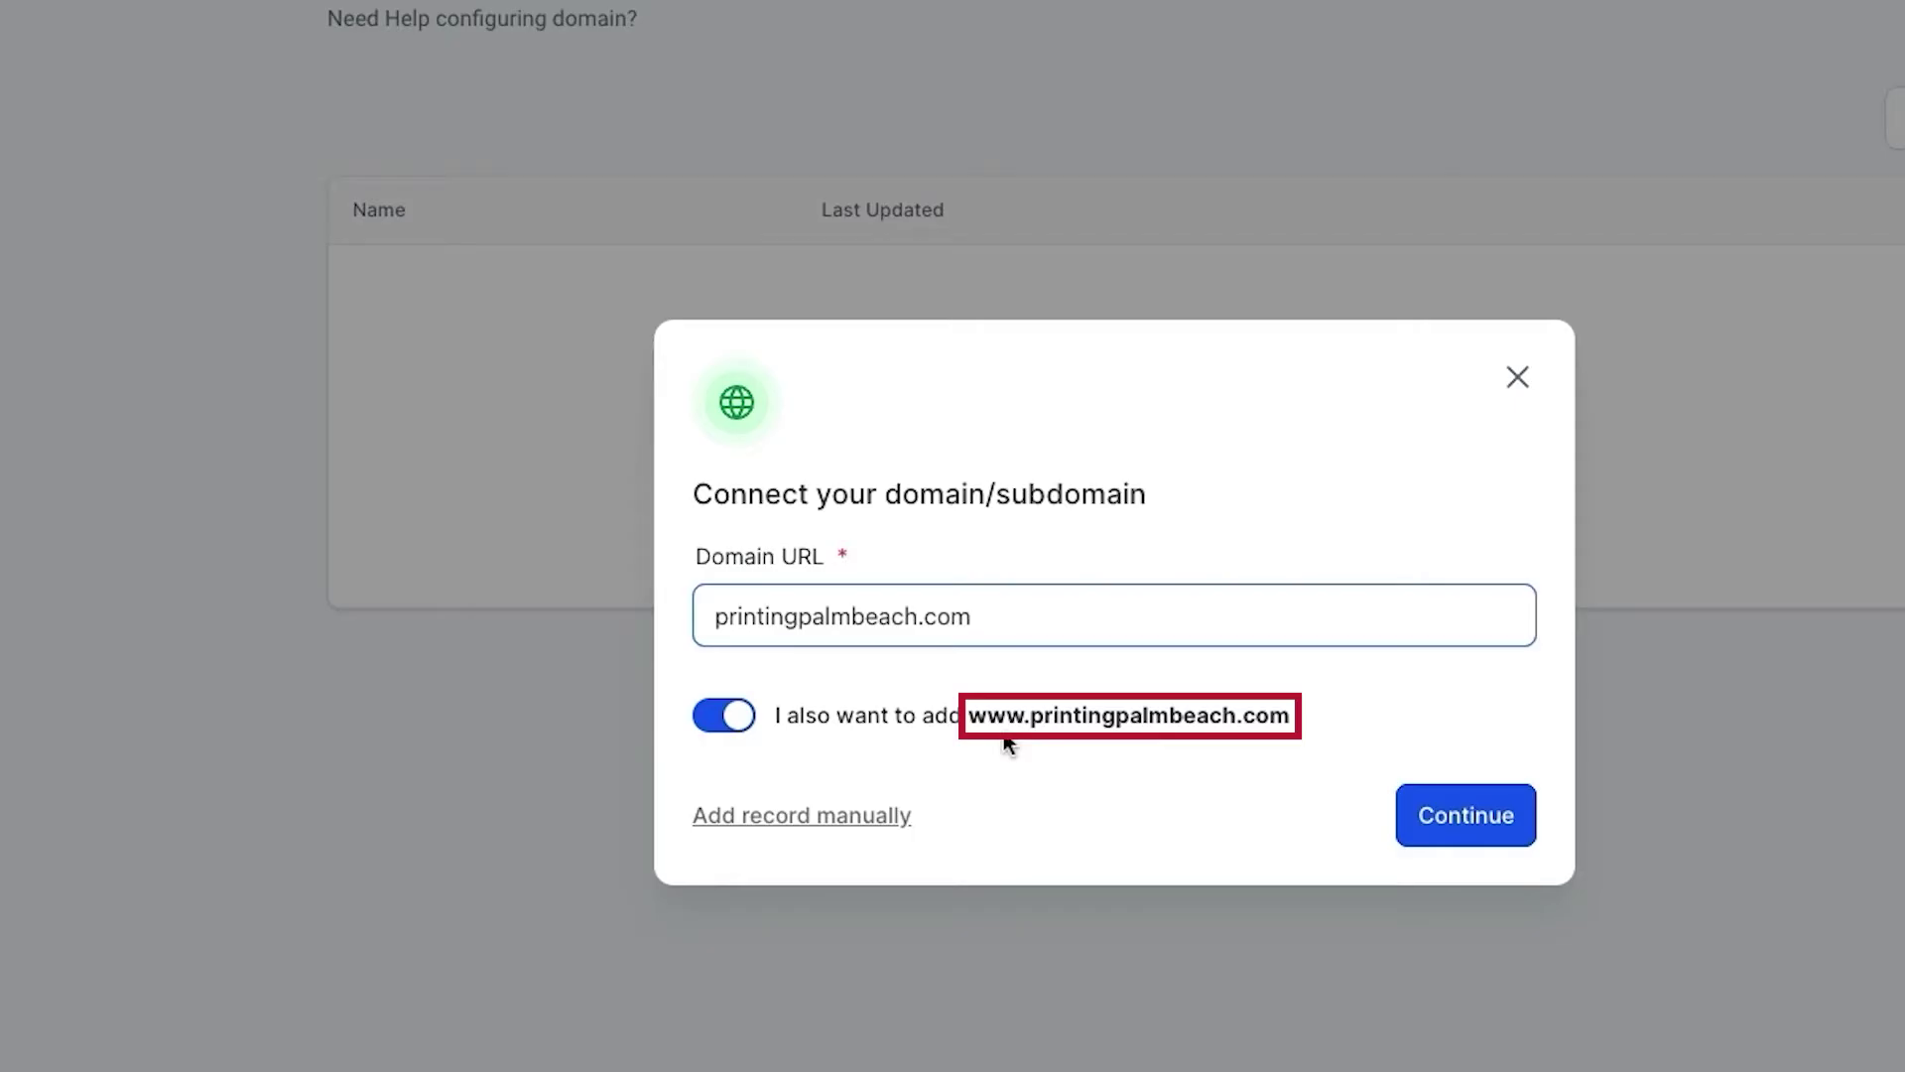
click(1422, 818)
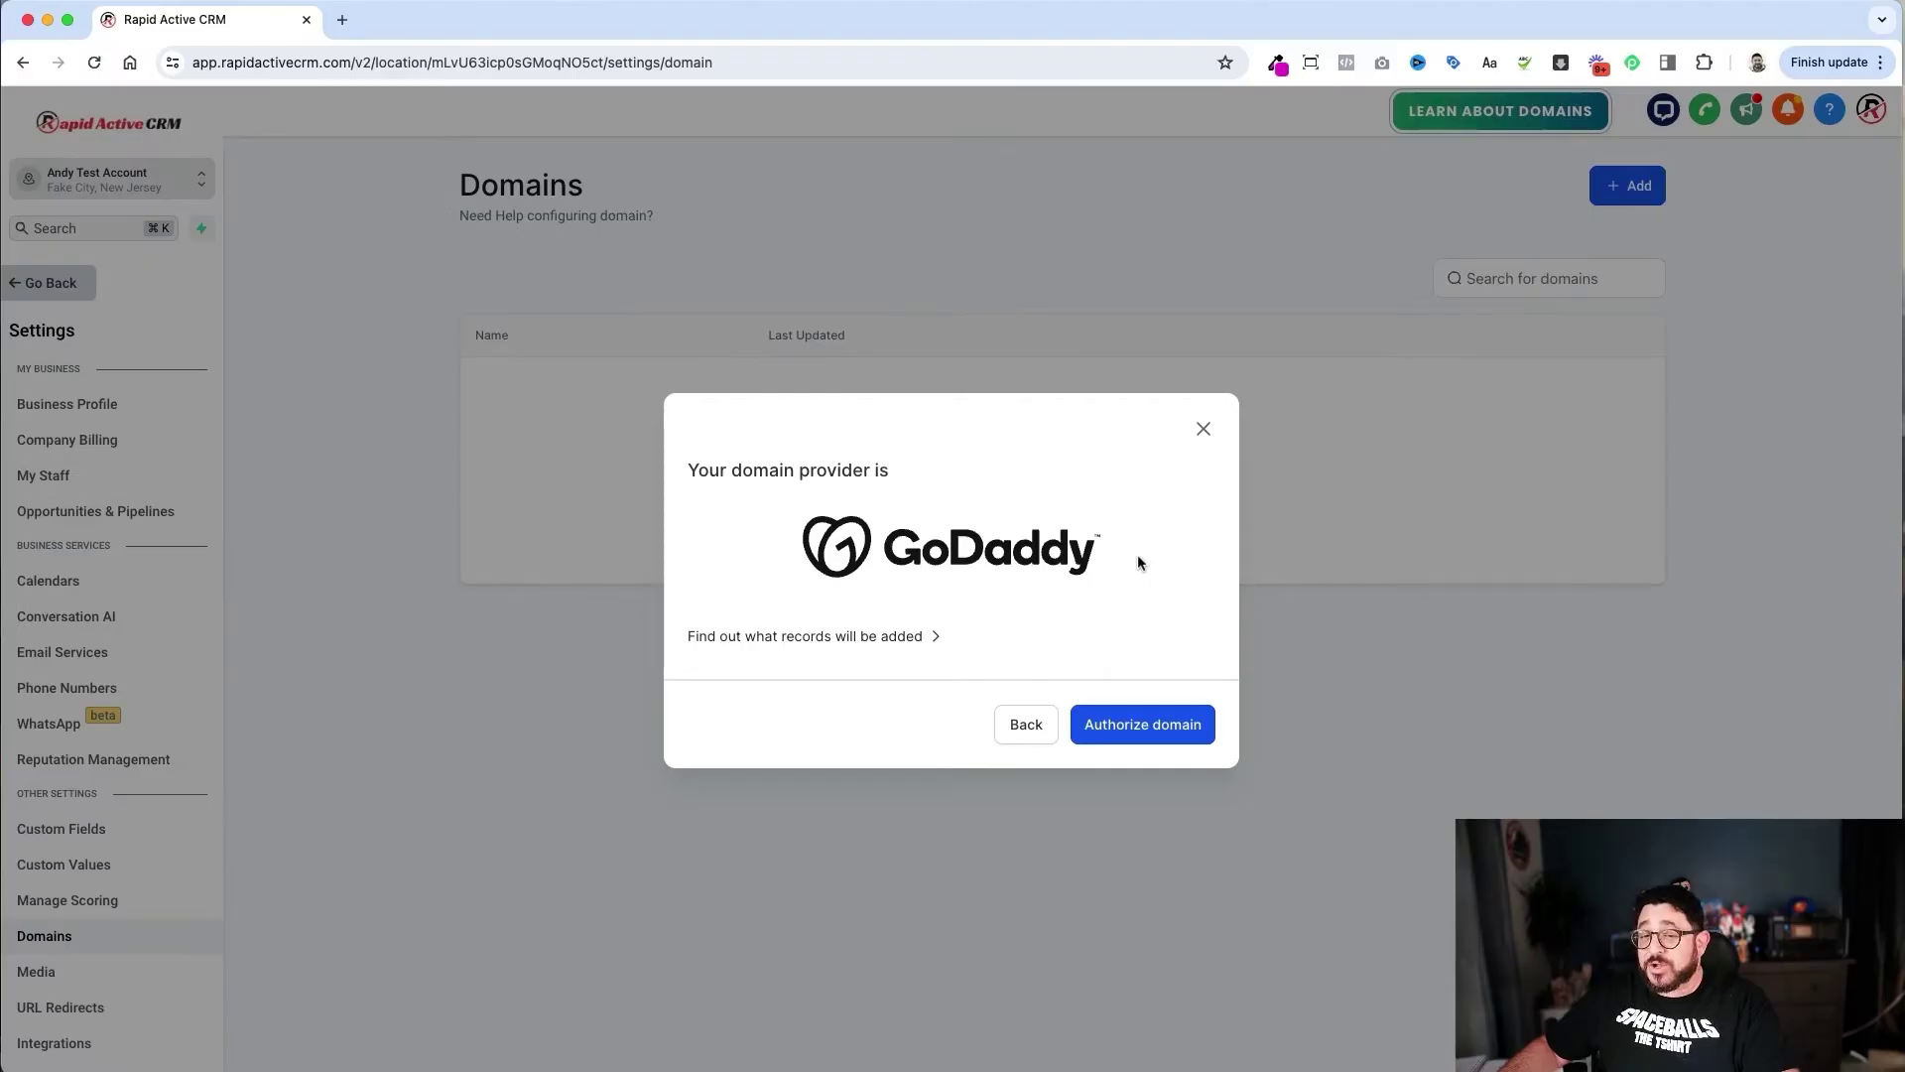
click(1154, 725)
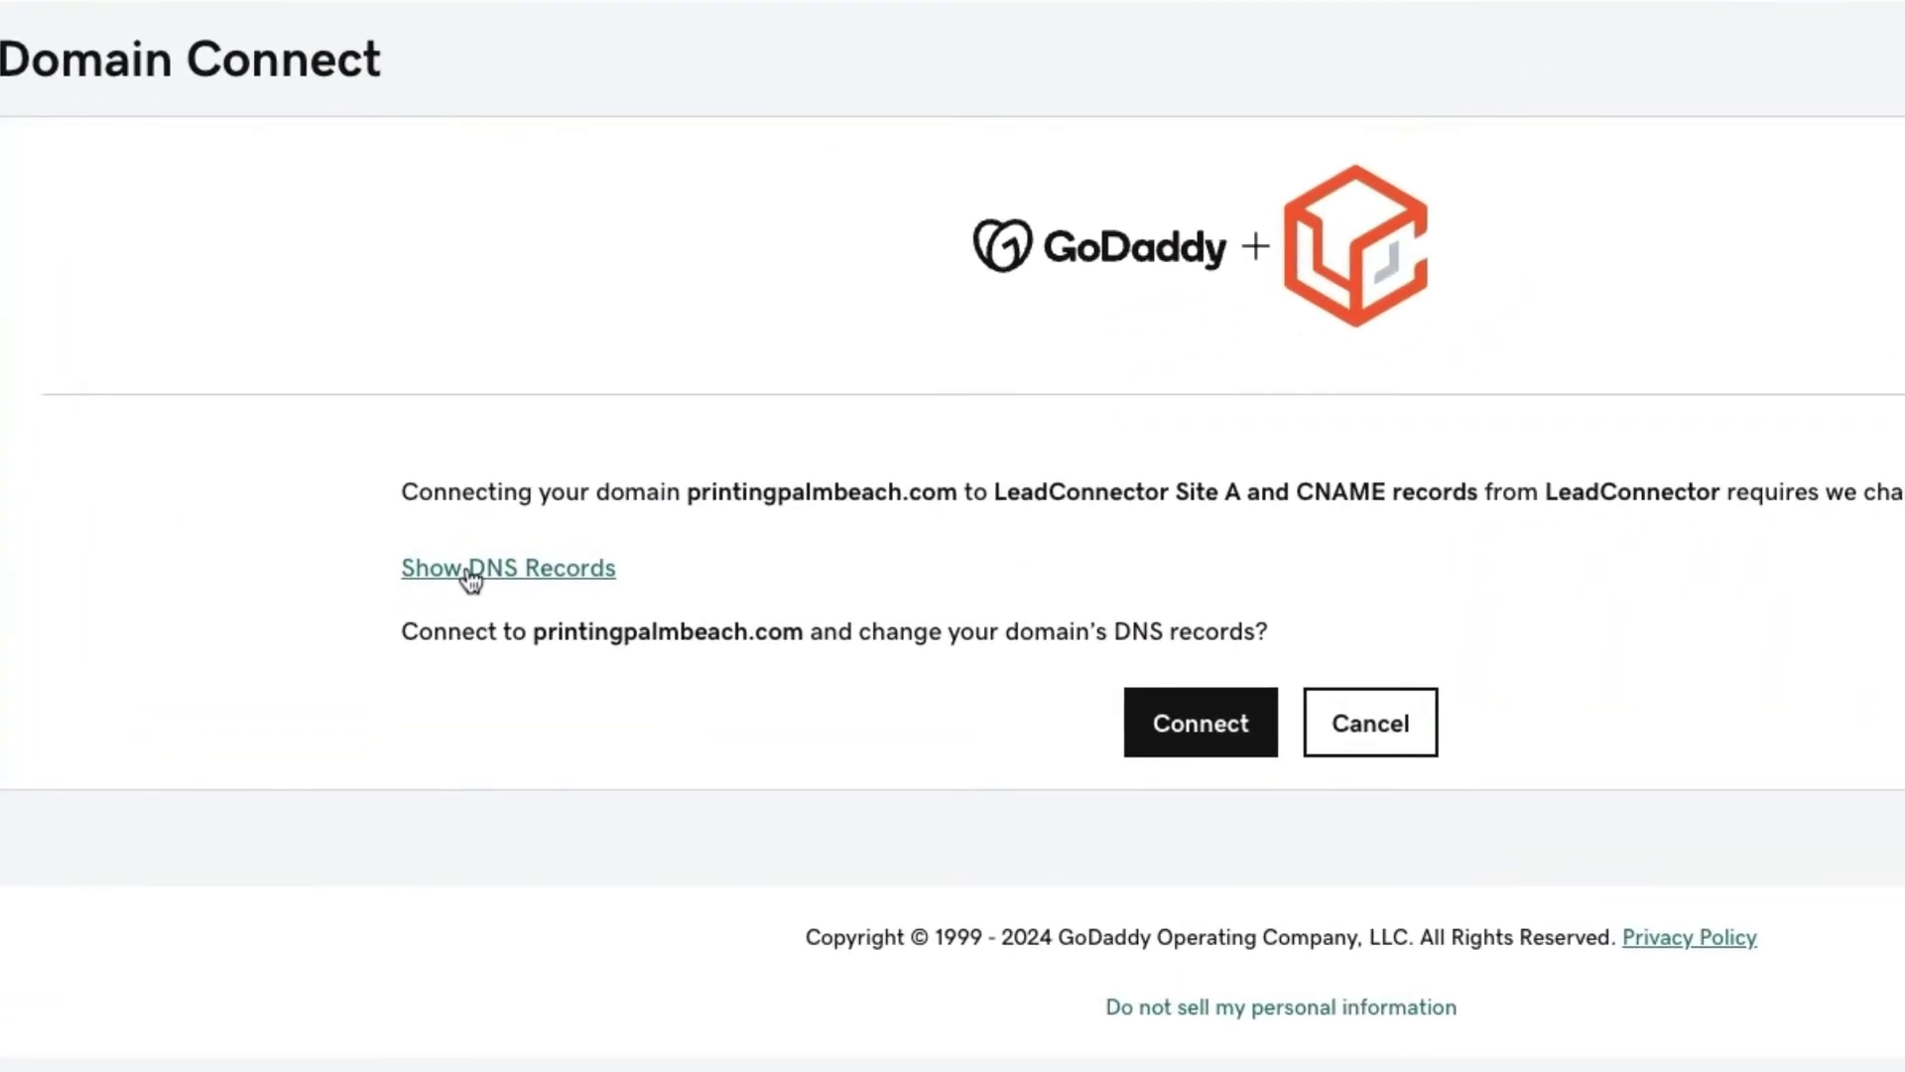
- Review and approve GoDaddy's DNS record changes for printingpalmbeach.com, then close the window
click(471, 571)
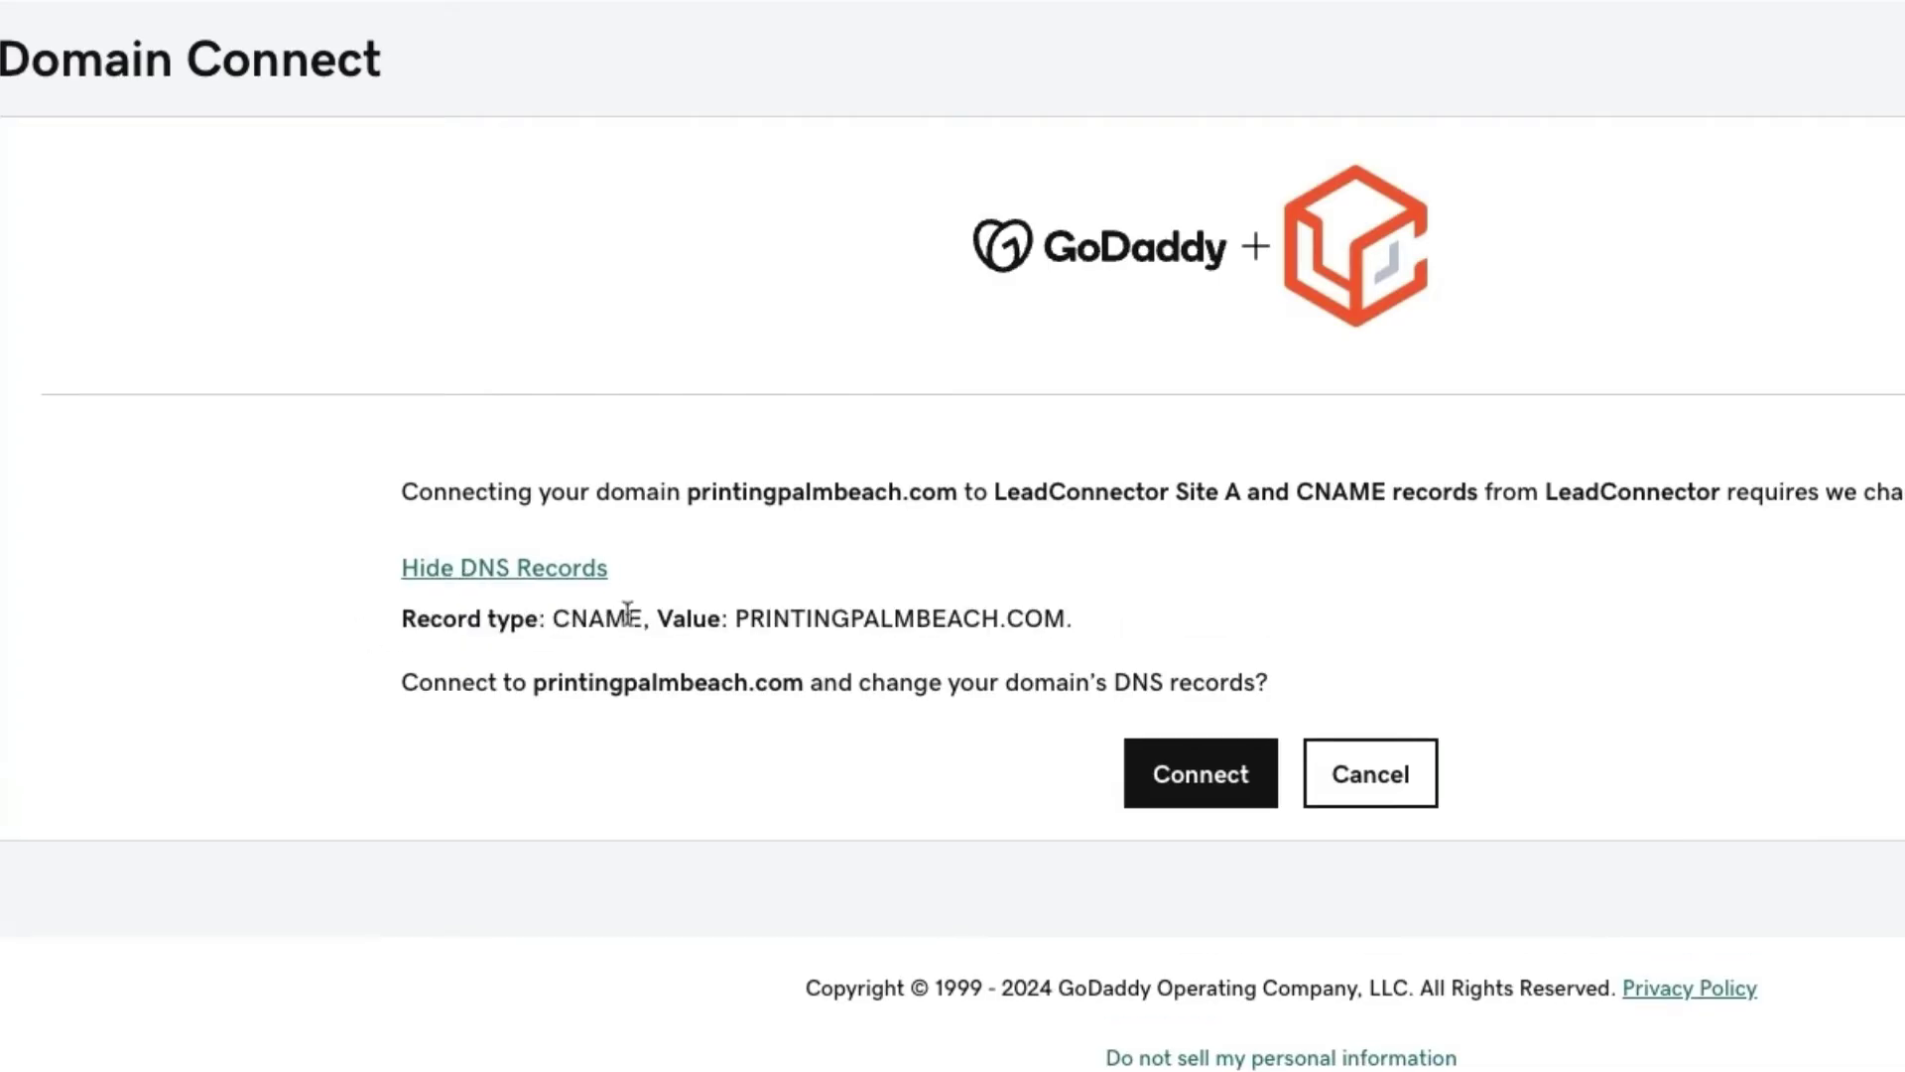
click(1177, 791)
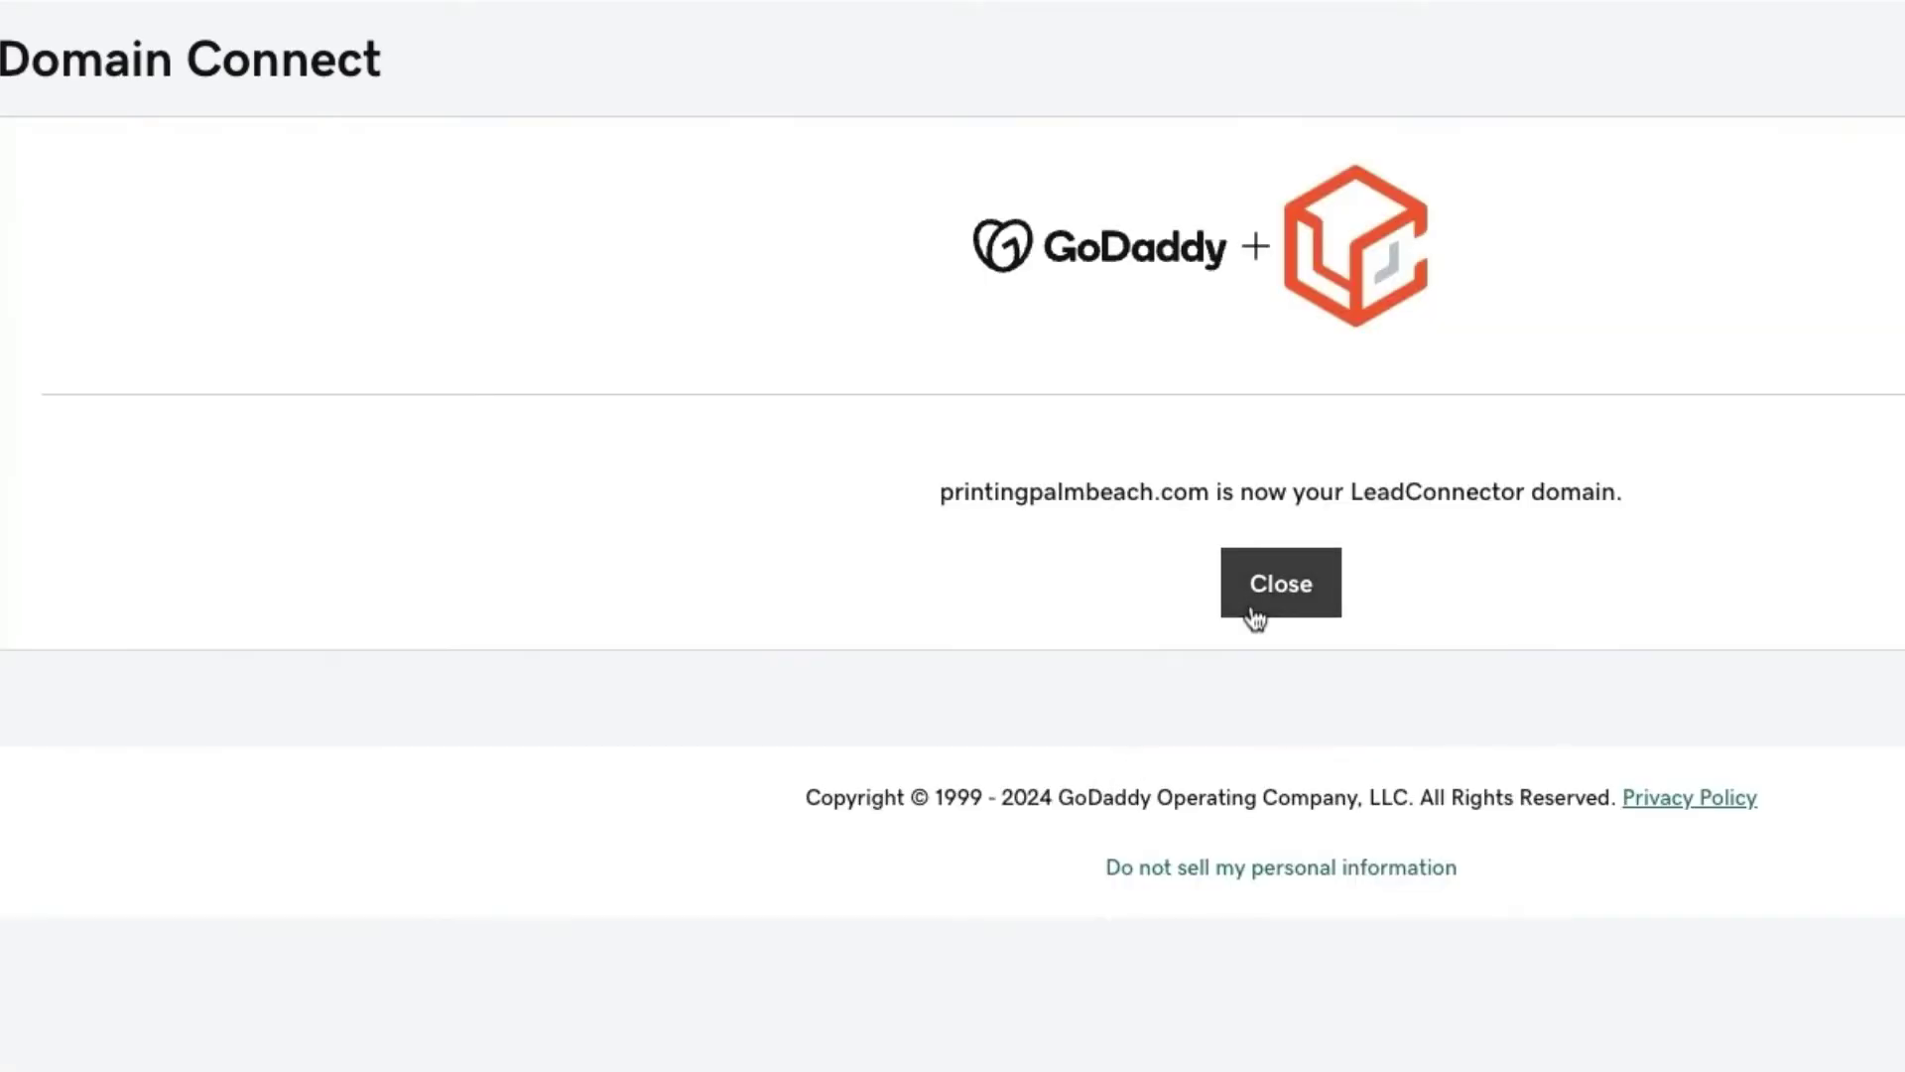
click(1226, 593)
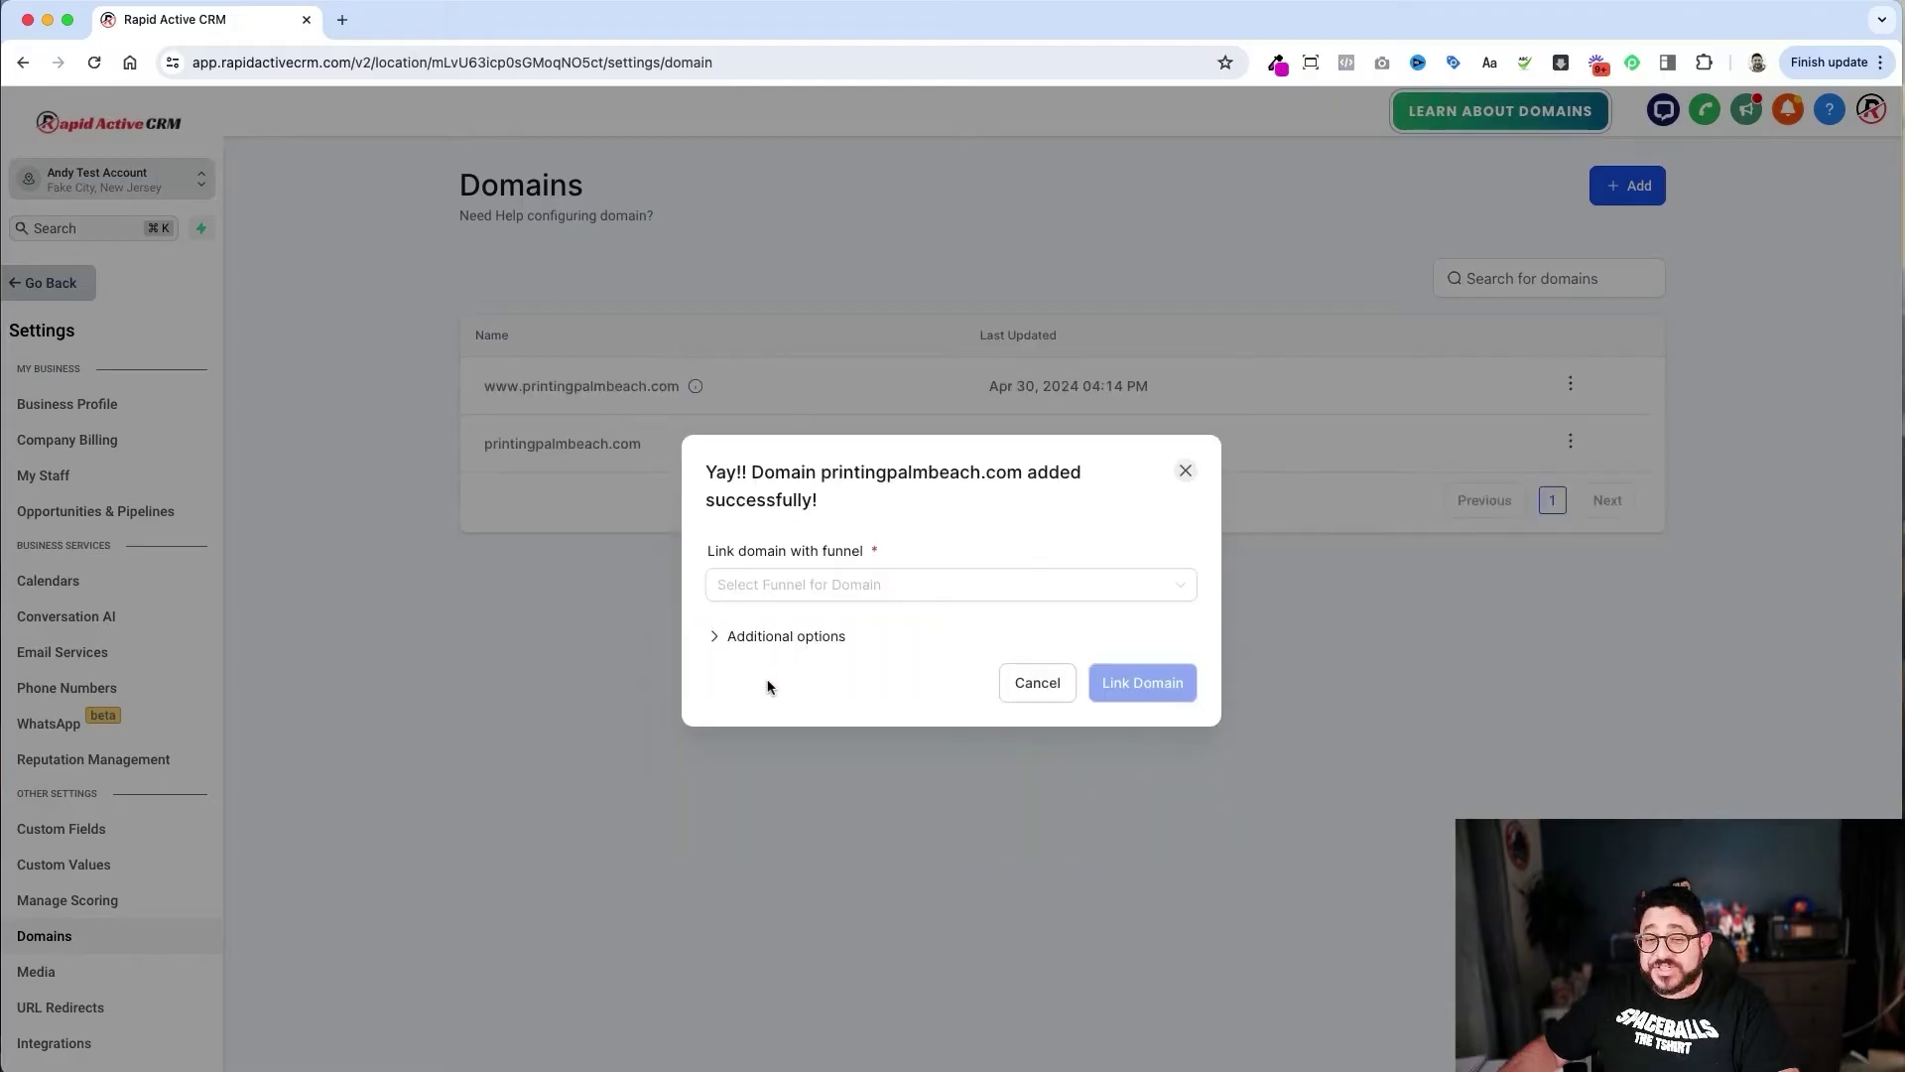
- Link printingpalmbeach.com to the Lead Magnet funnel, using Lead Magnet as the default step
click(873, 593)
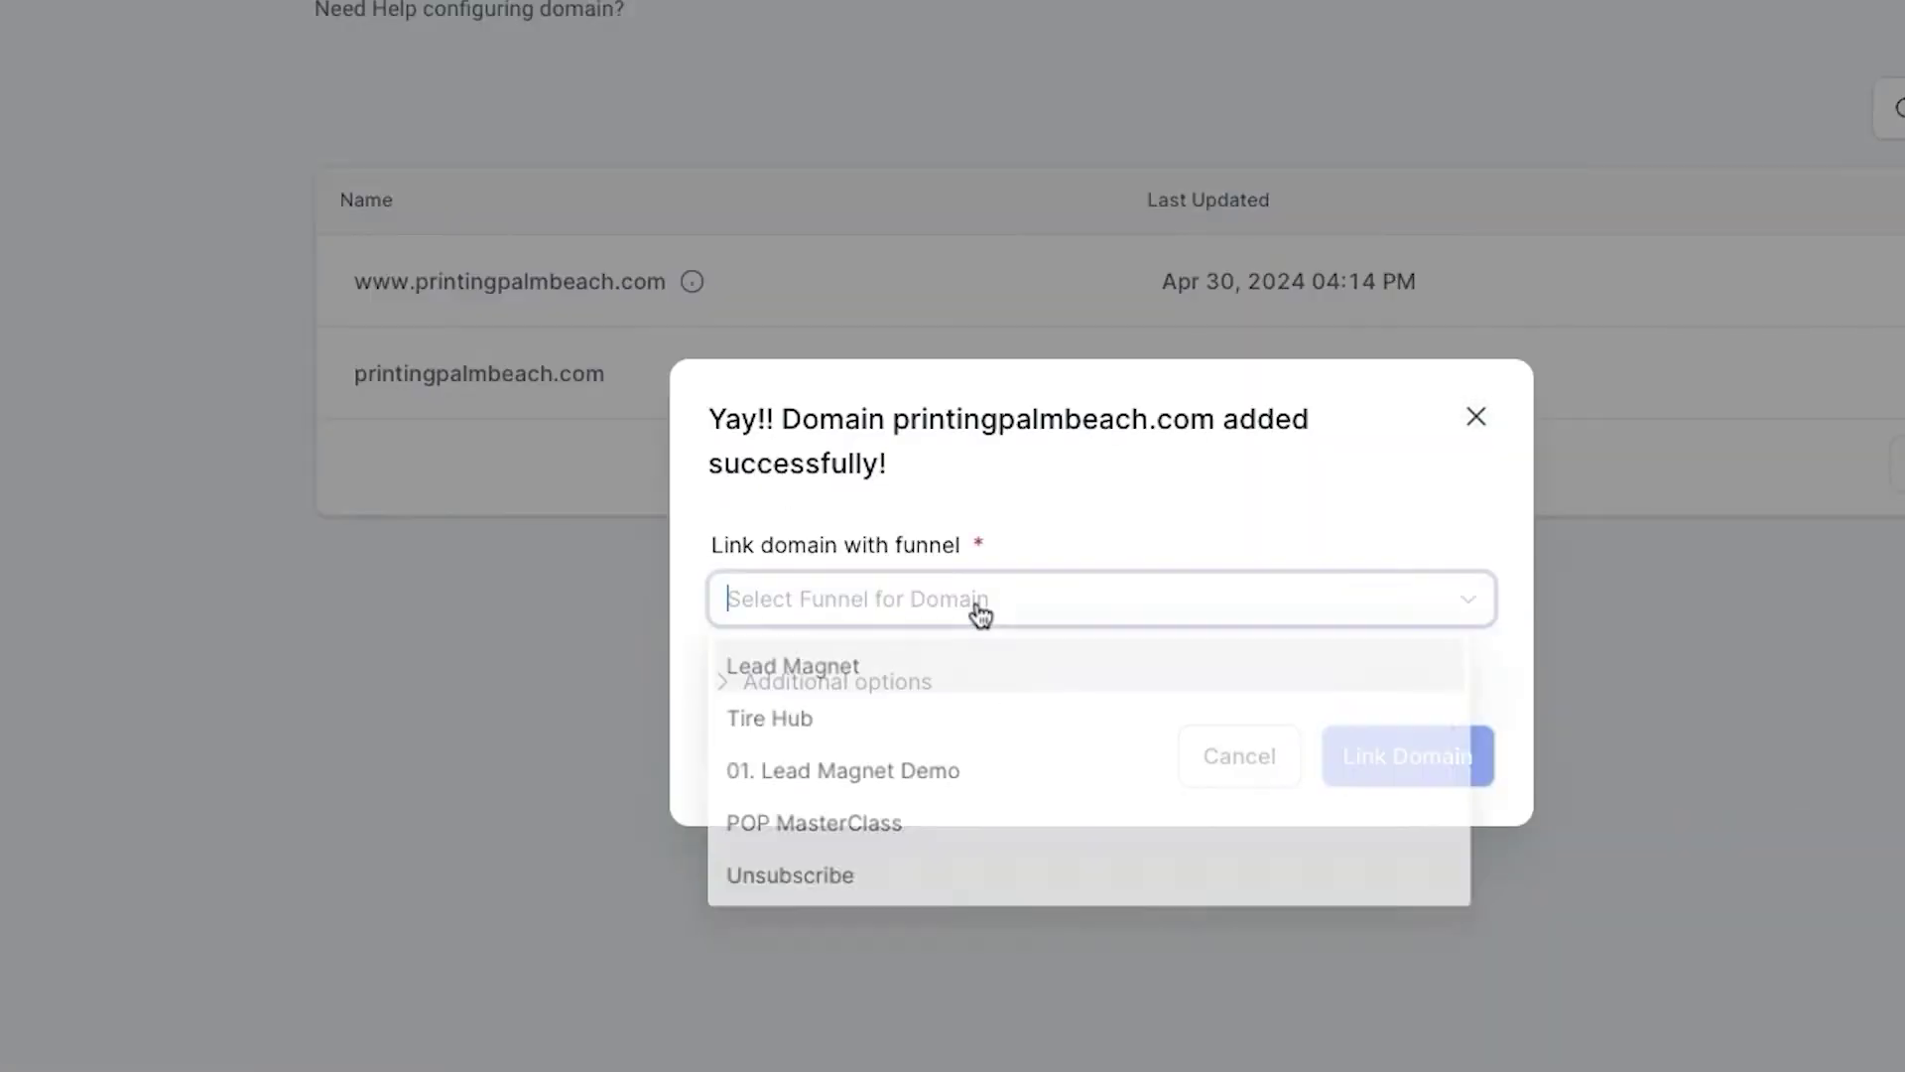
click(944, 670)
click(940, 666)
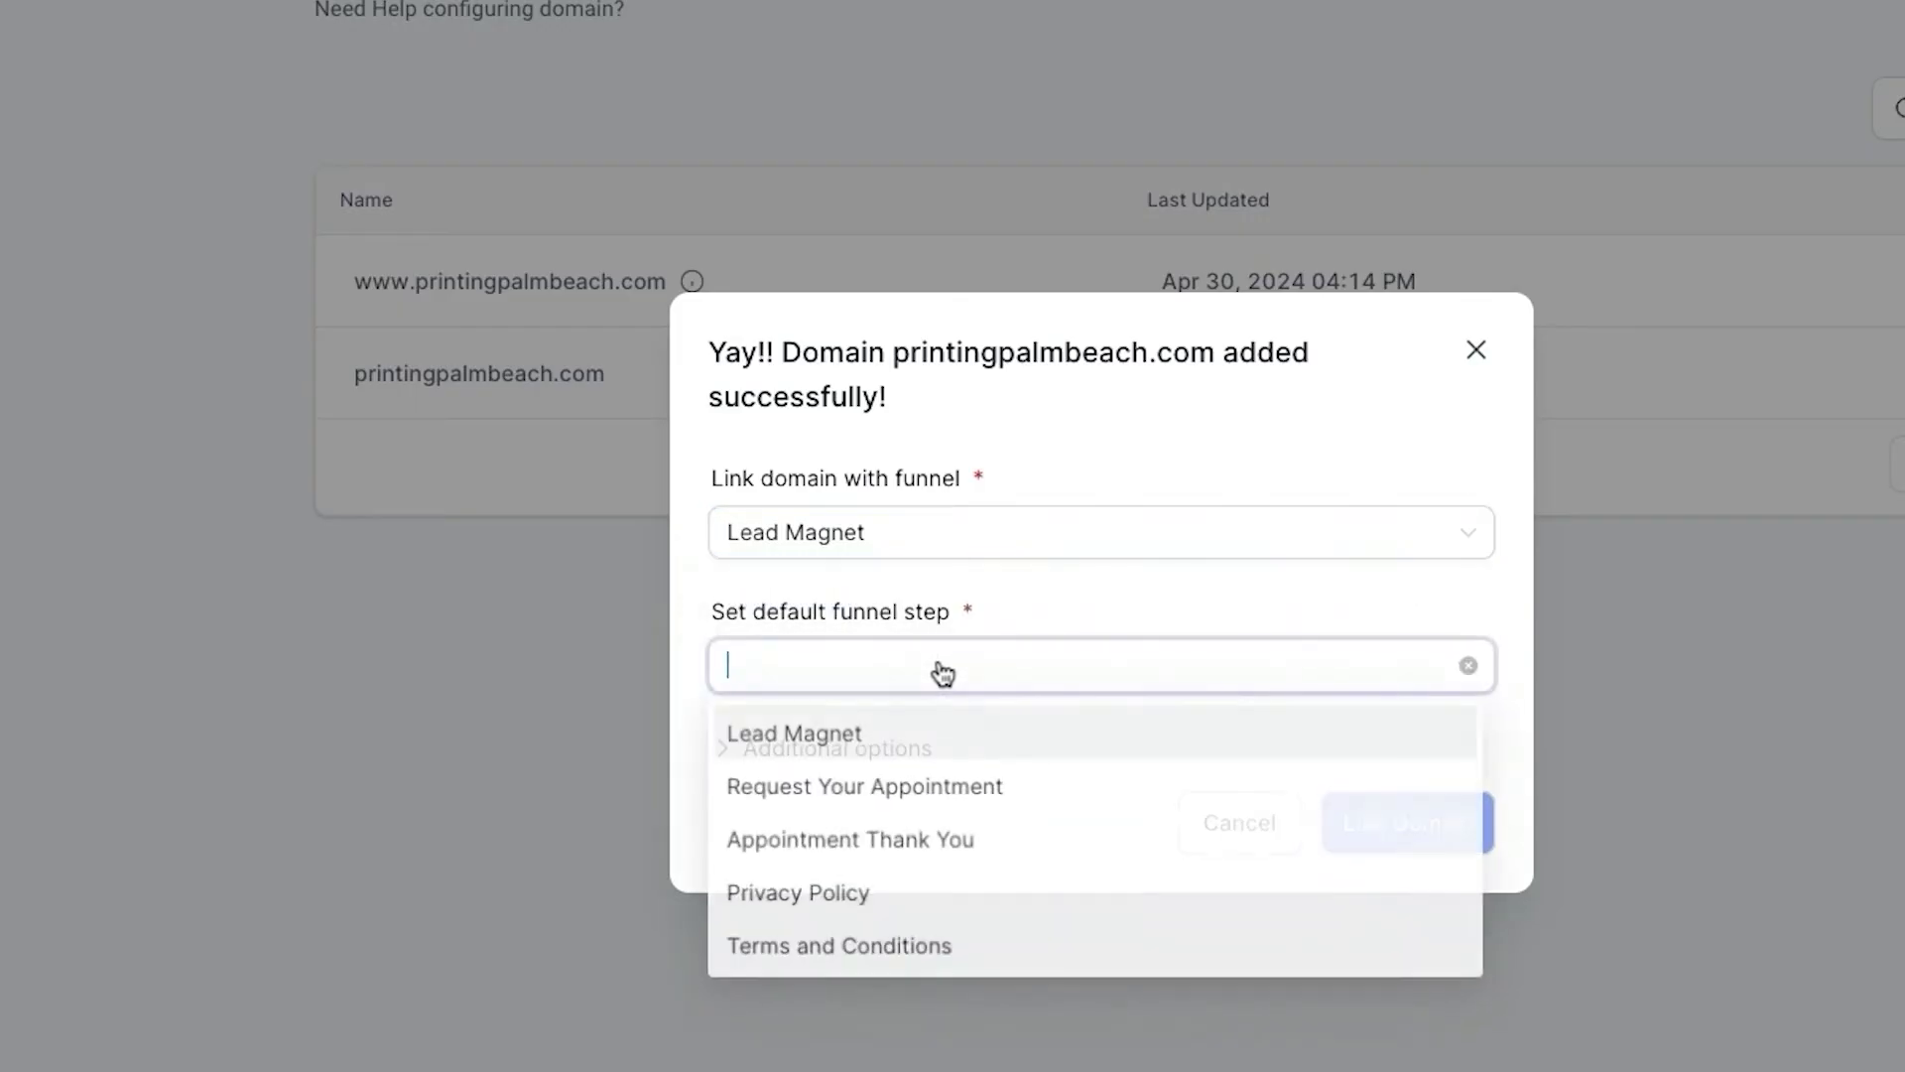
click(906, 734)
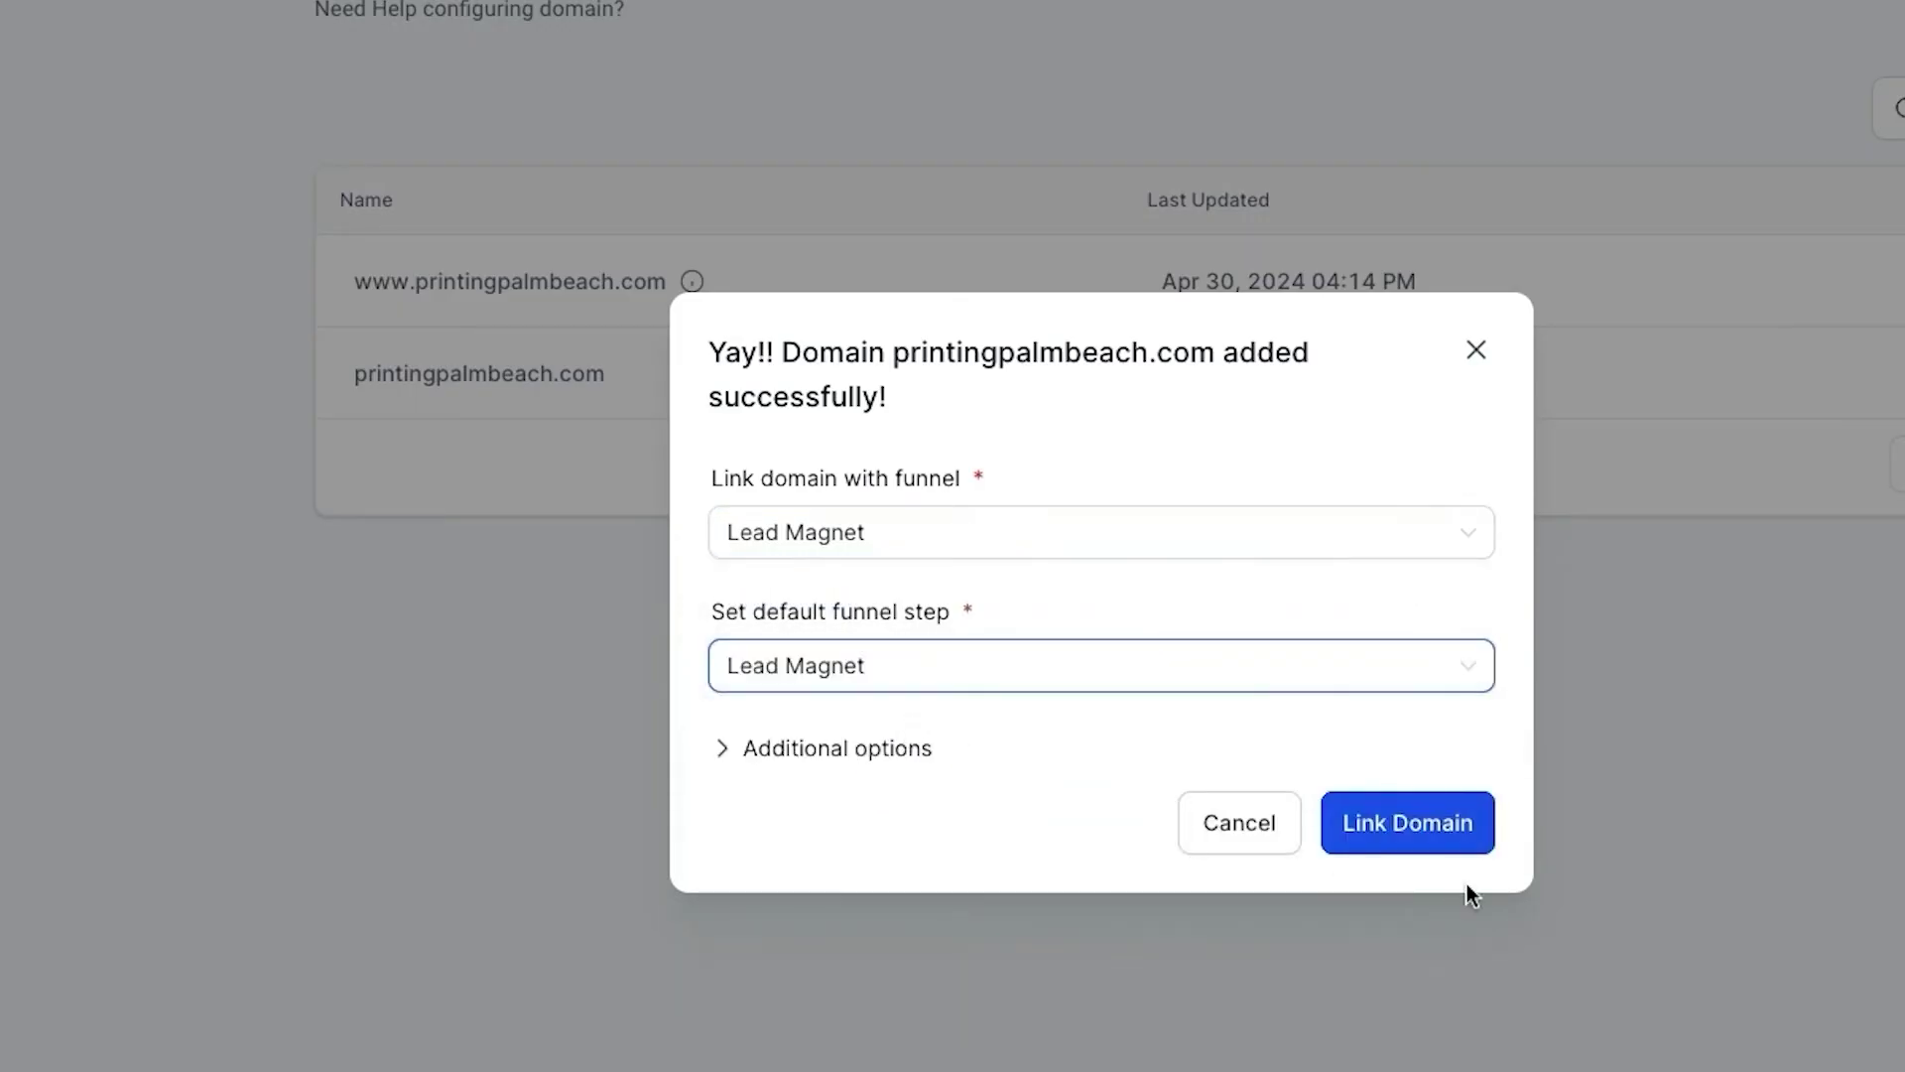
click(1438, 838)
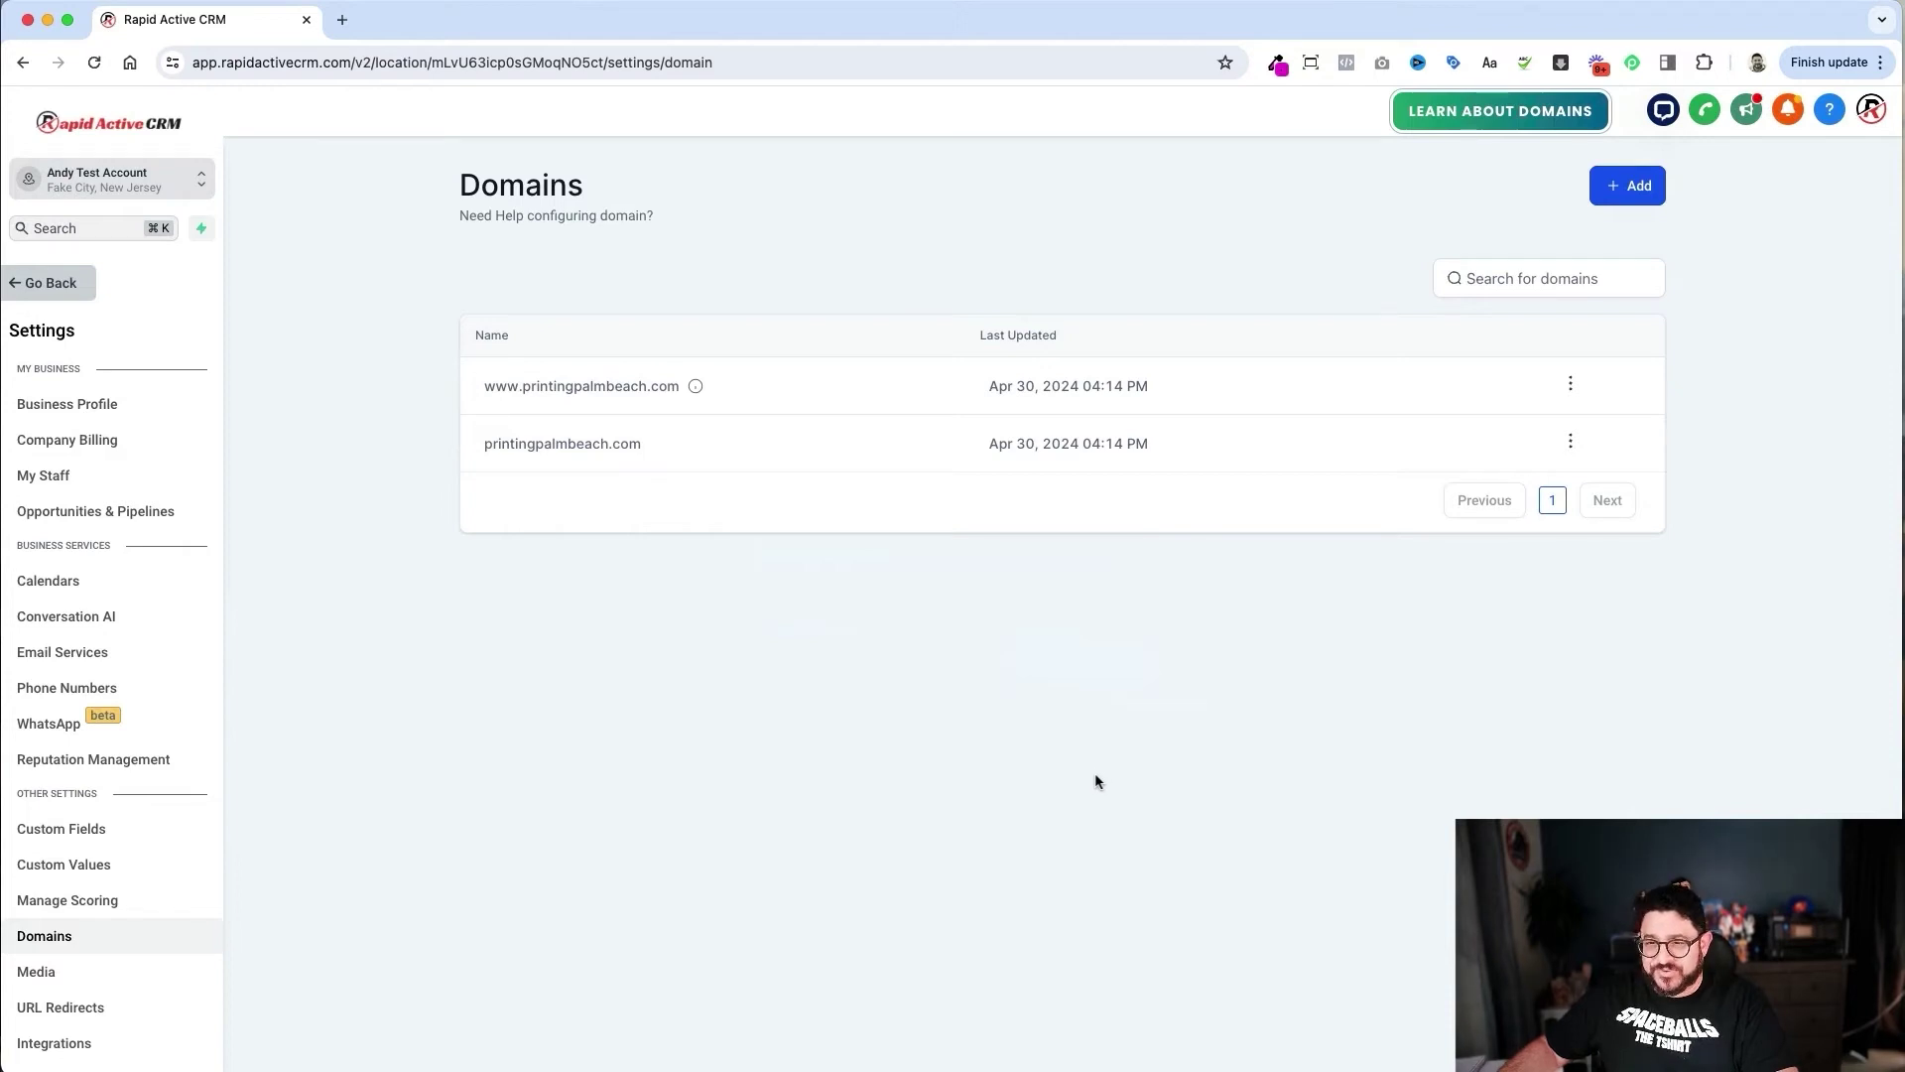
- Add ghlcamp.com as a new domain with the www toggle kept on
click(1624, 197)
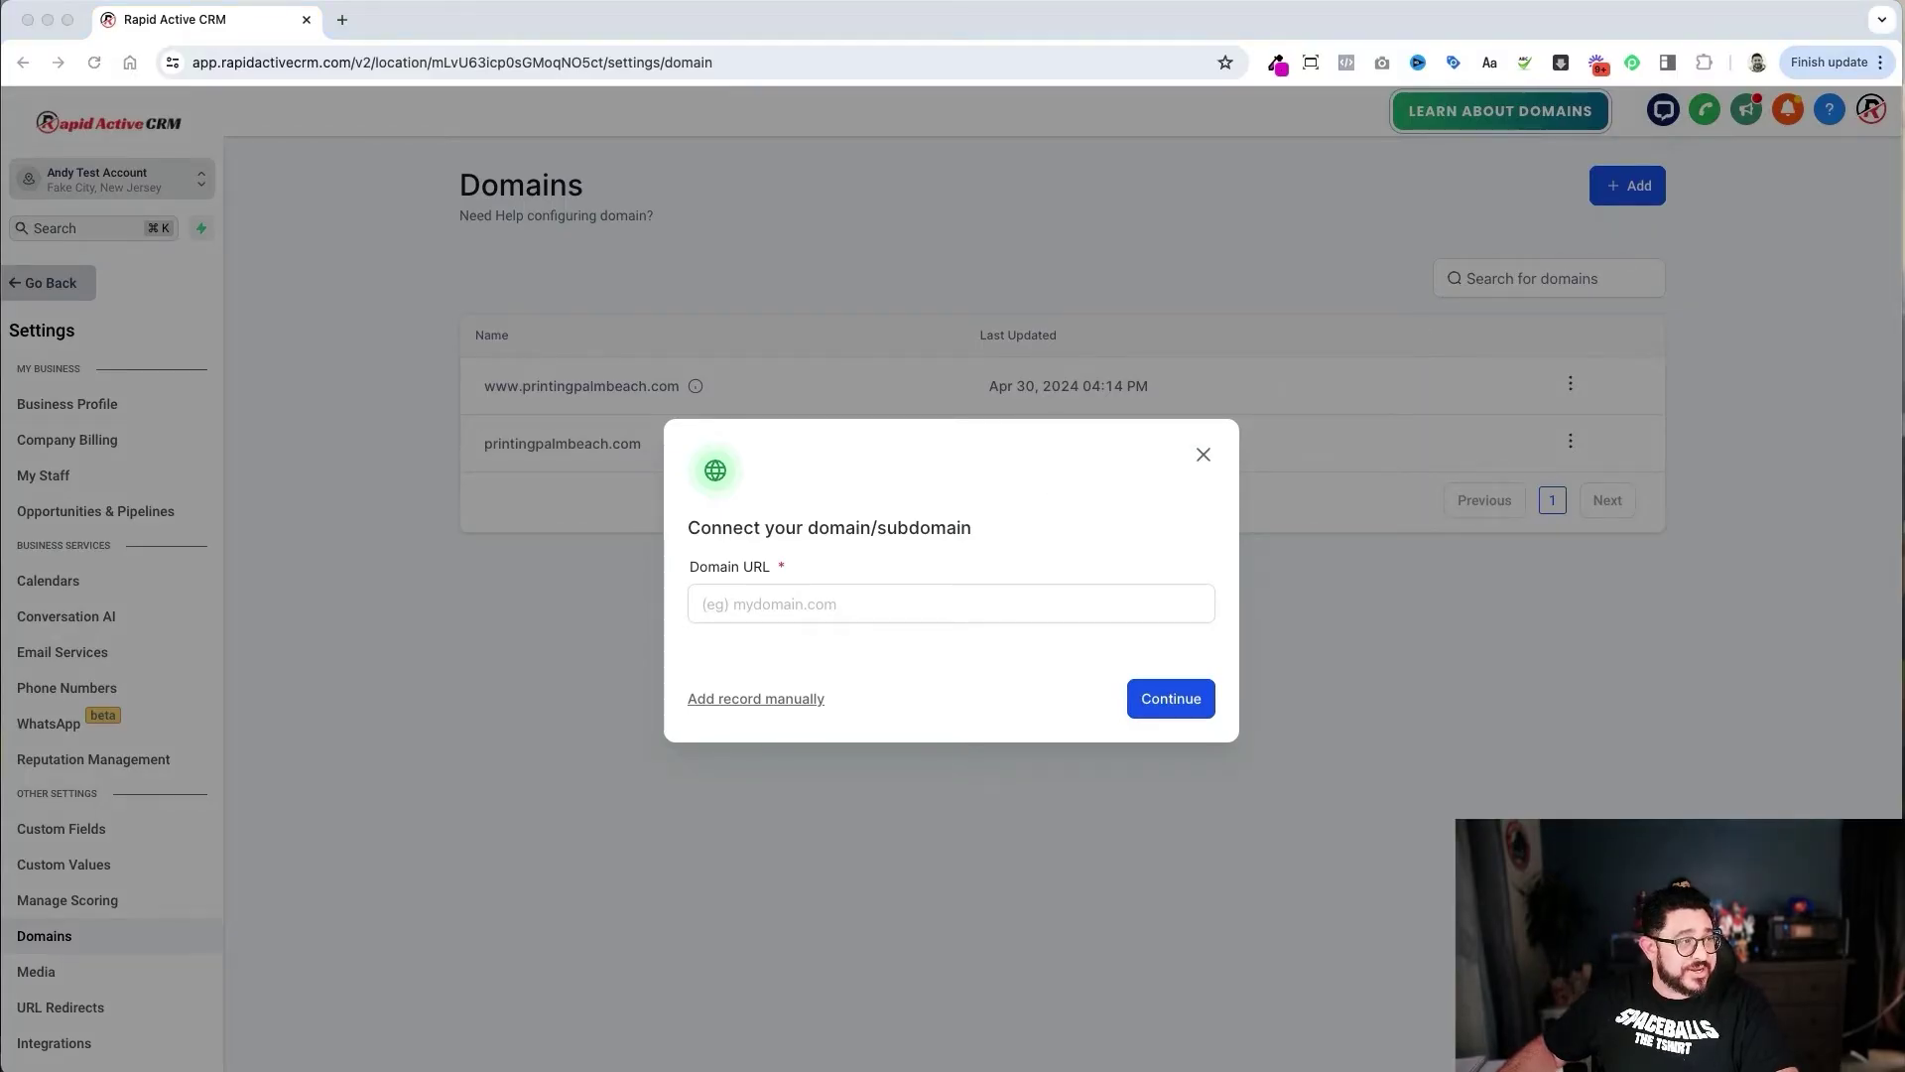
click(715, 603)
text(ghlcamp.com)
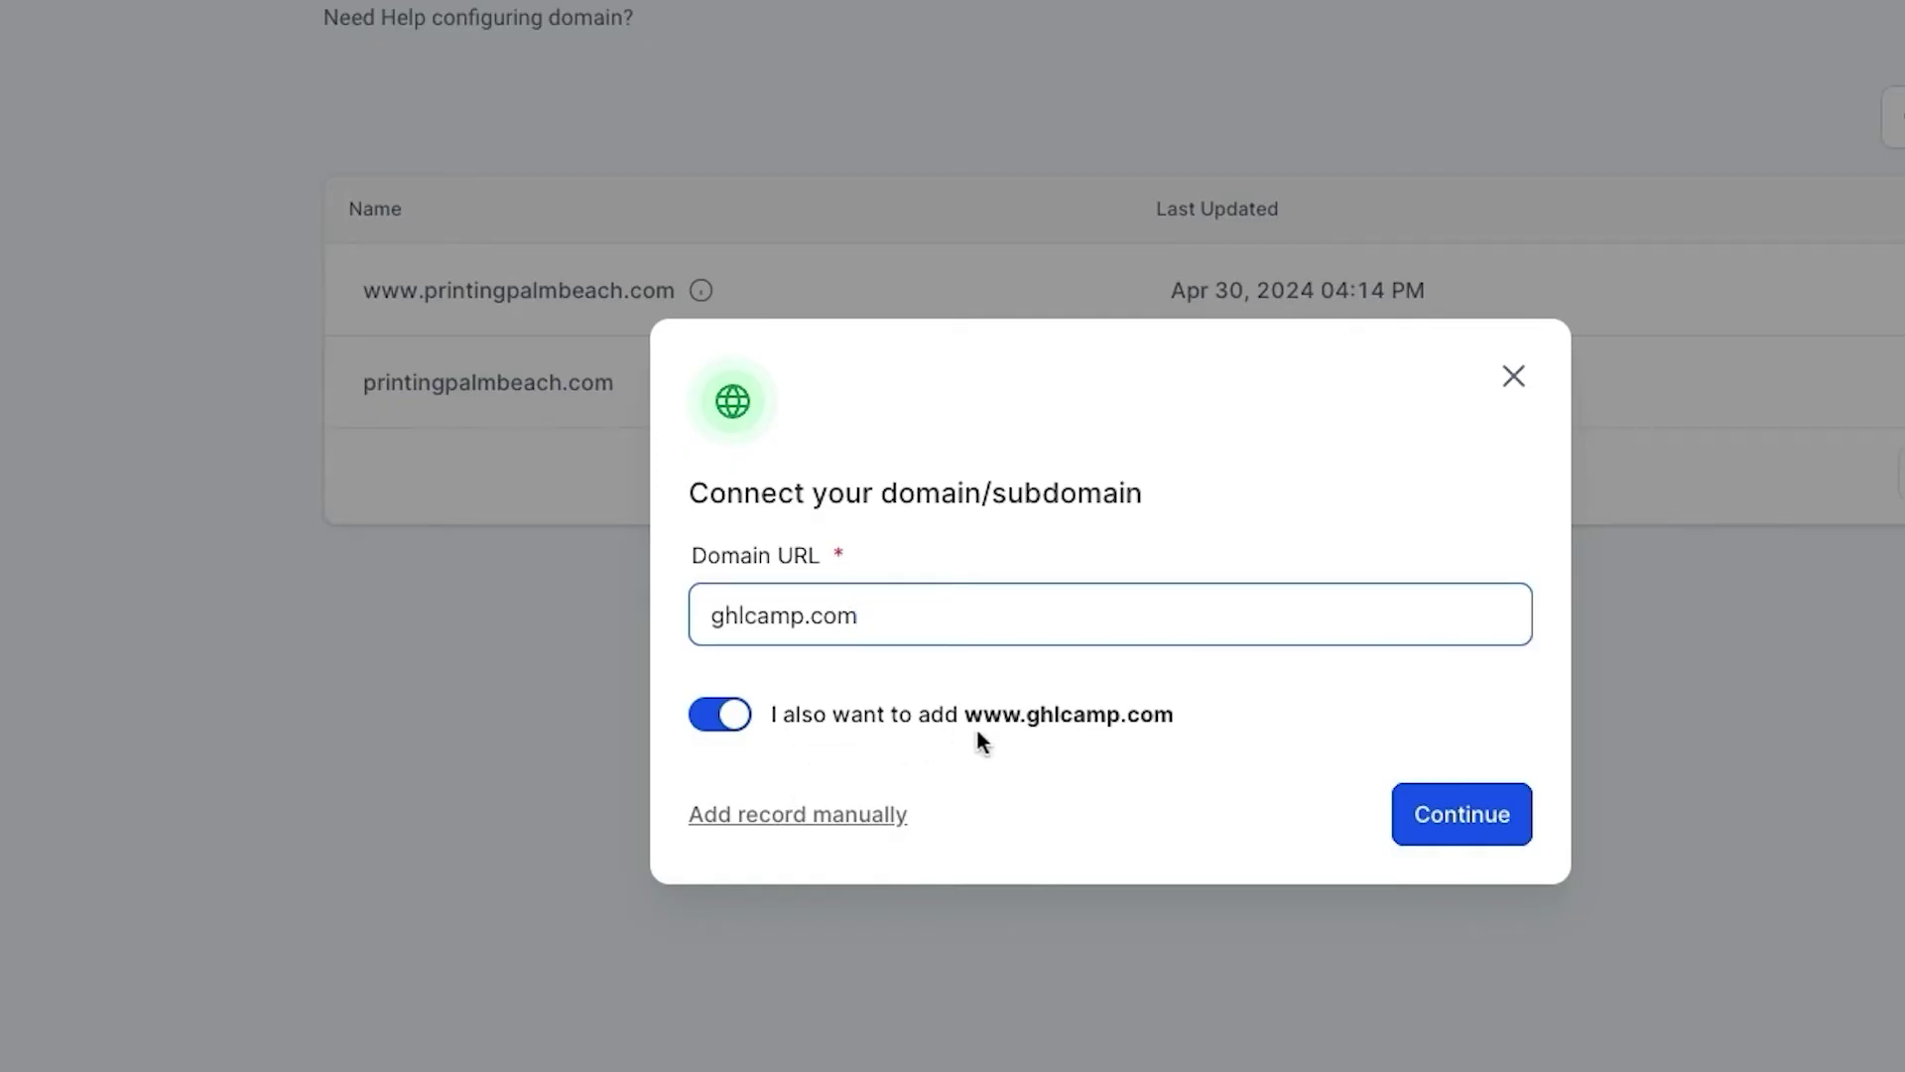
click(1459, 815)
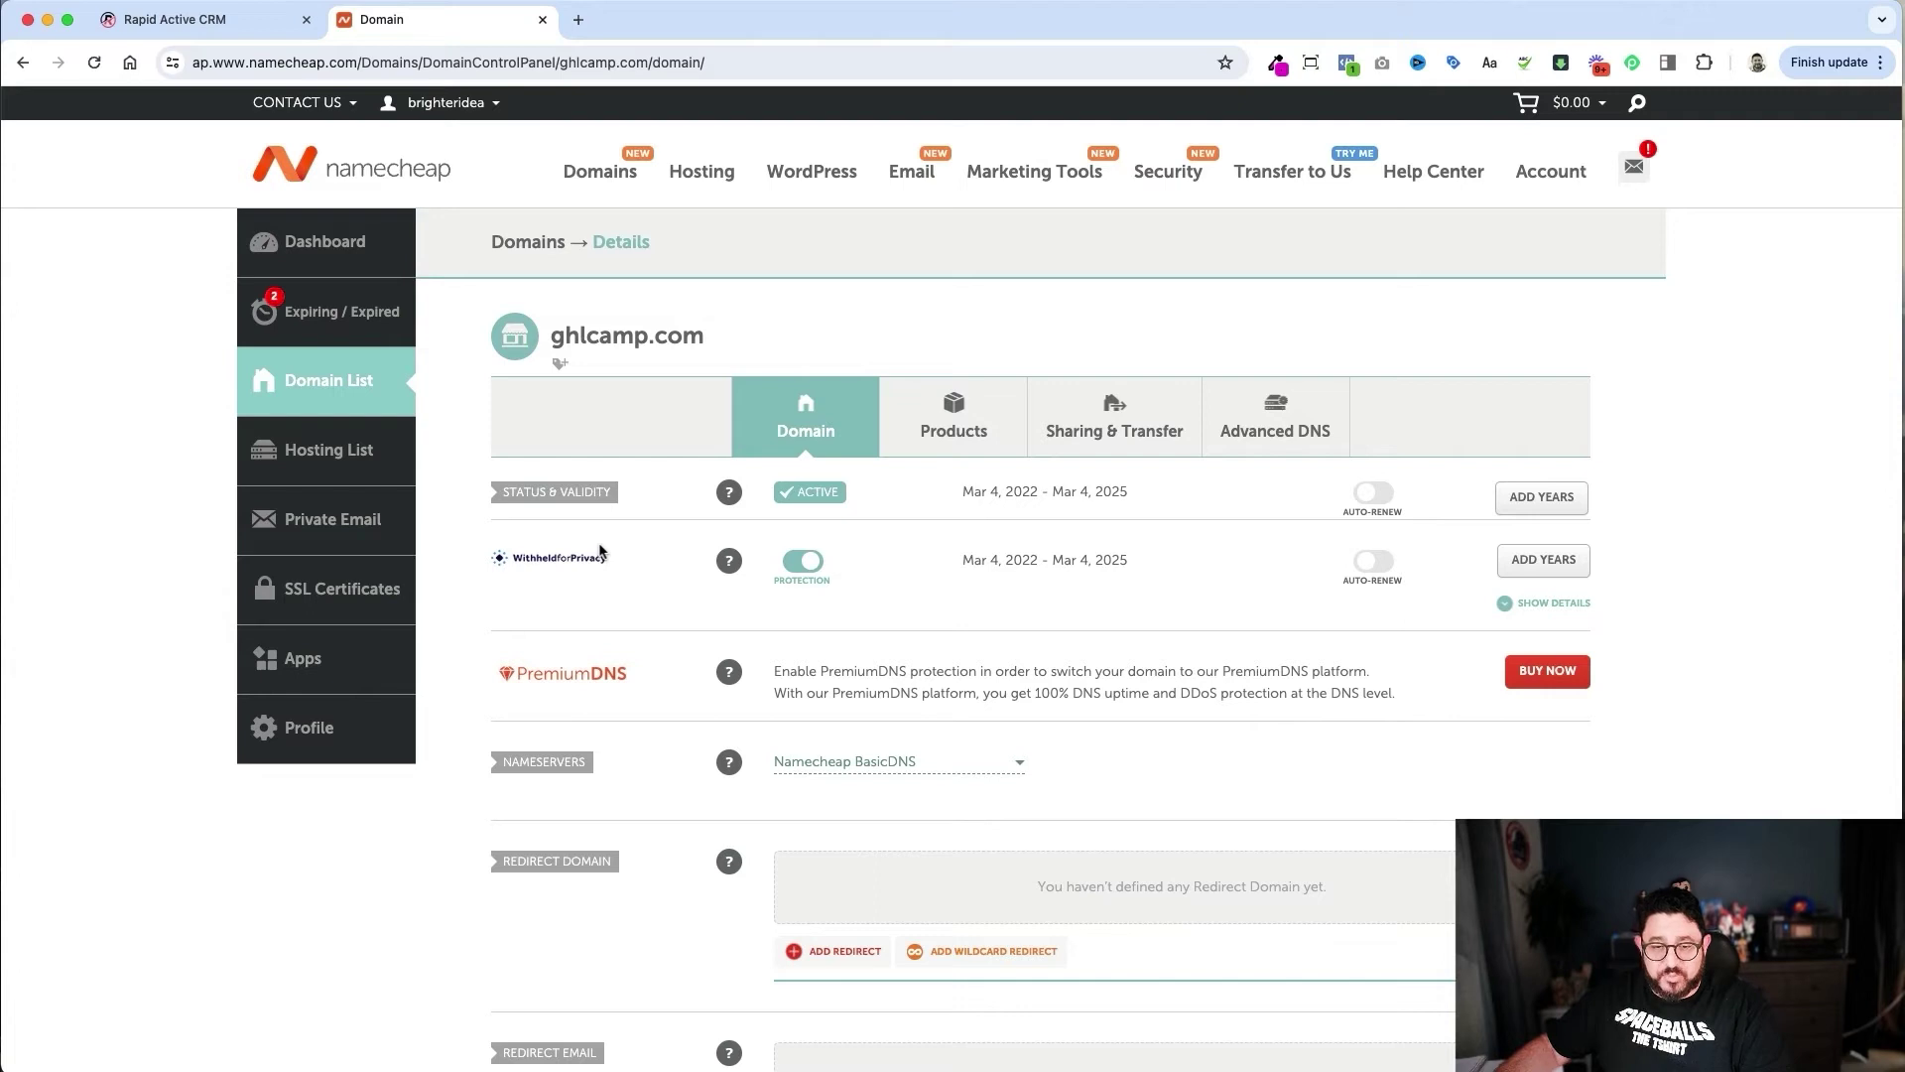
- Show the Advanced DNS host records for ghlcamp.com in Namecheap
mouse_move(925, 735)
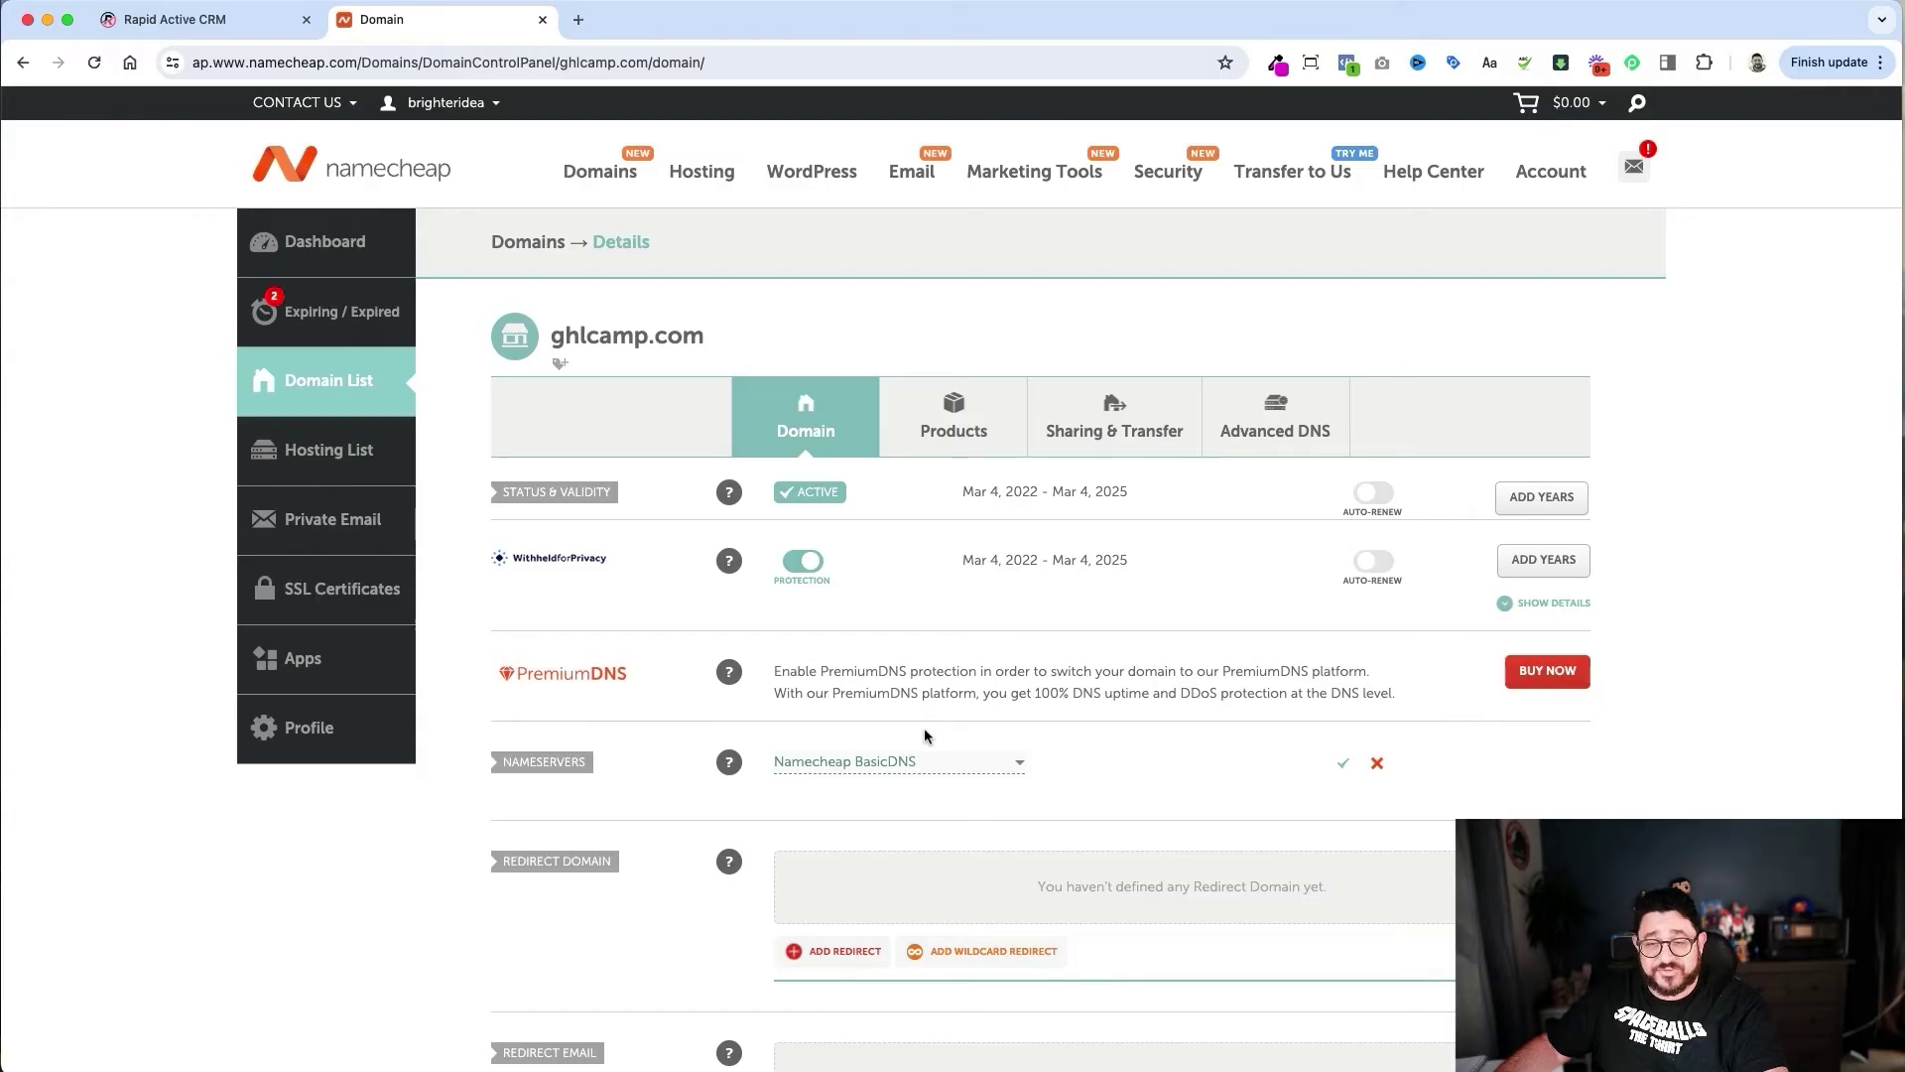
click(1324, 454)
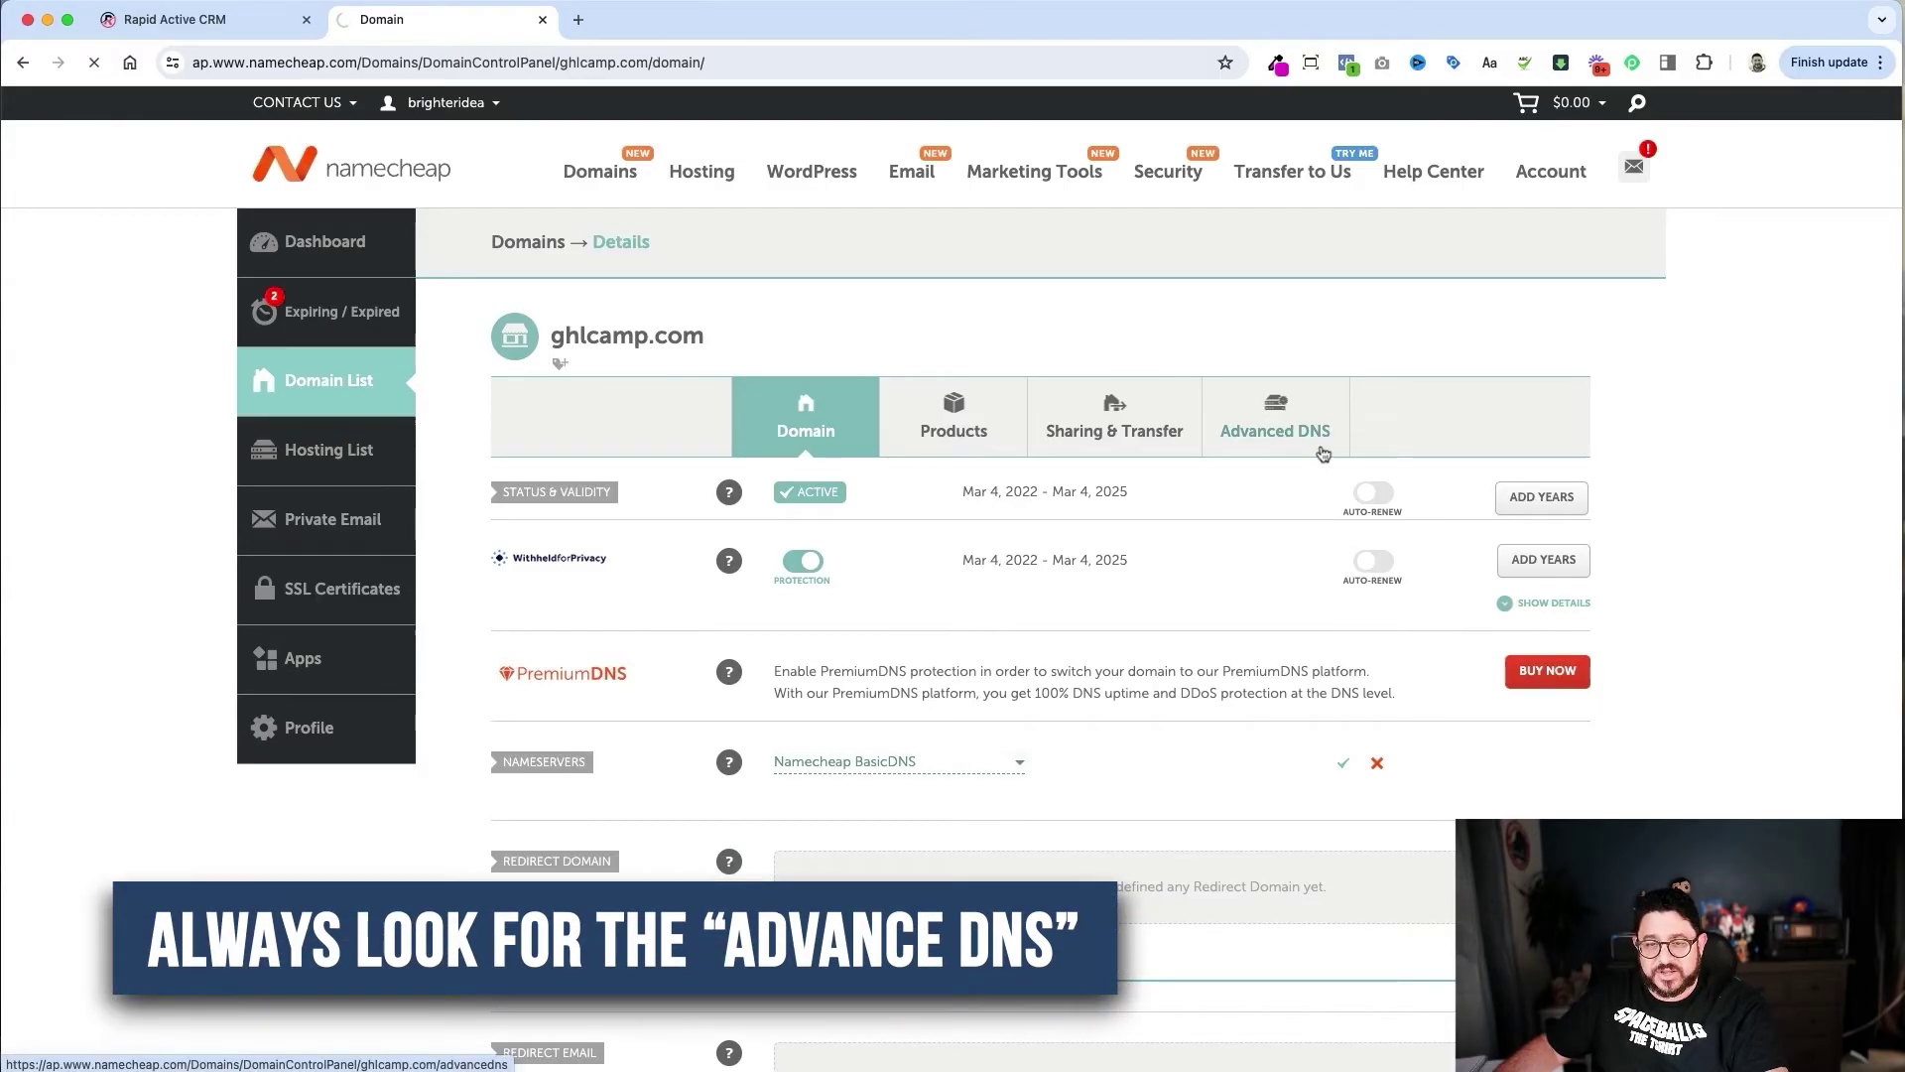
scroll(1289, 510, down, 4)
- Check the CRM's required records and add a new A Record row in Namecheap
scroll(1287, 513, down, 2)
scroll(1287, 513, up, 6)
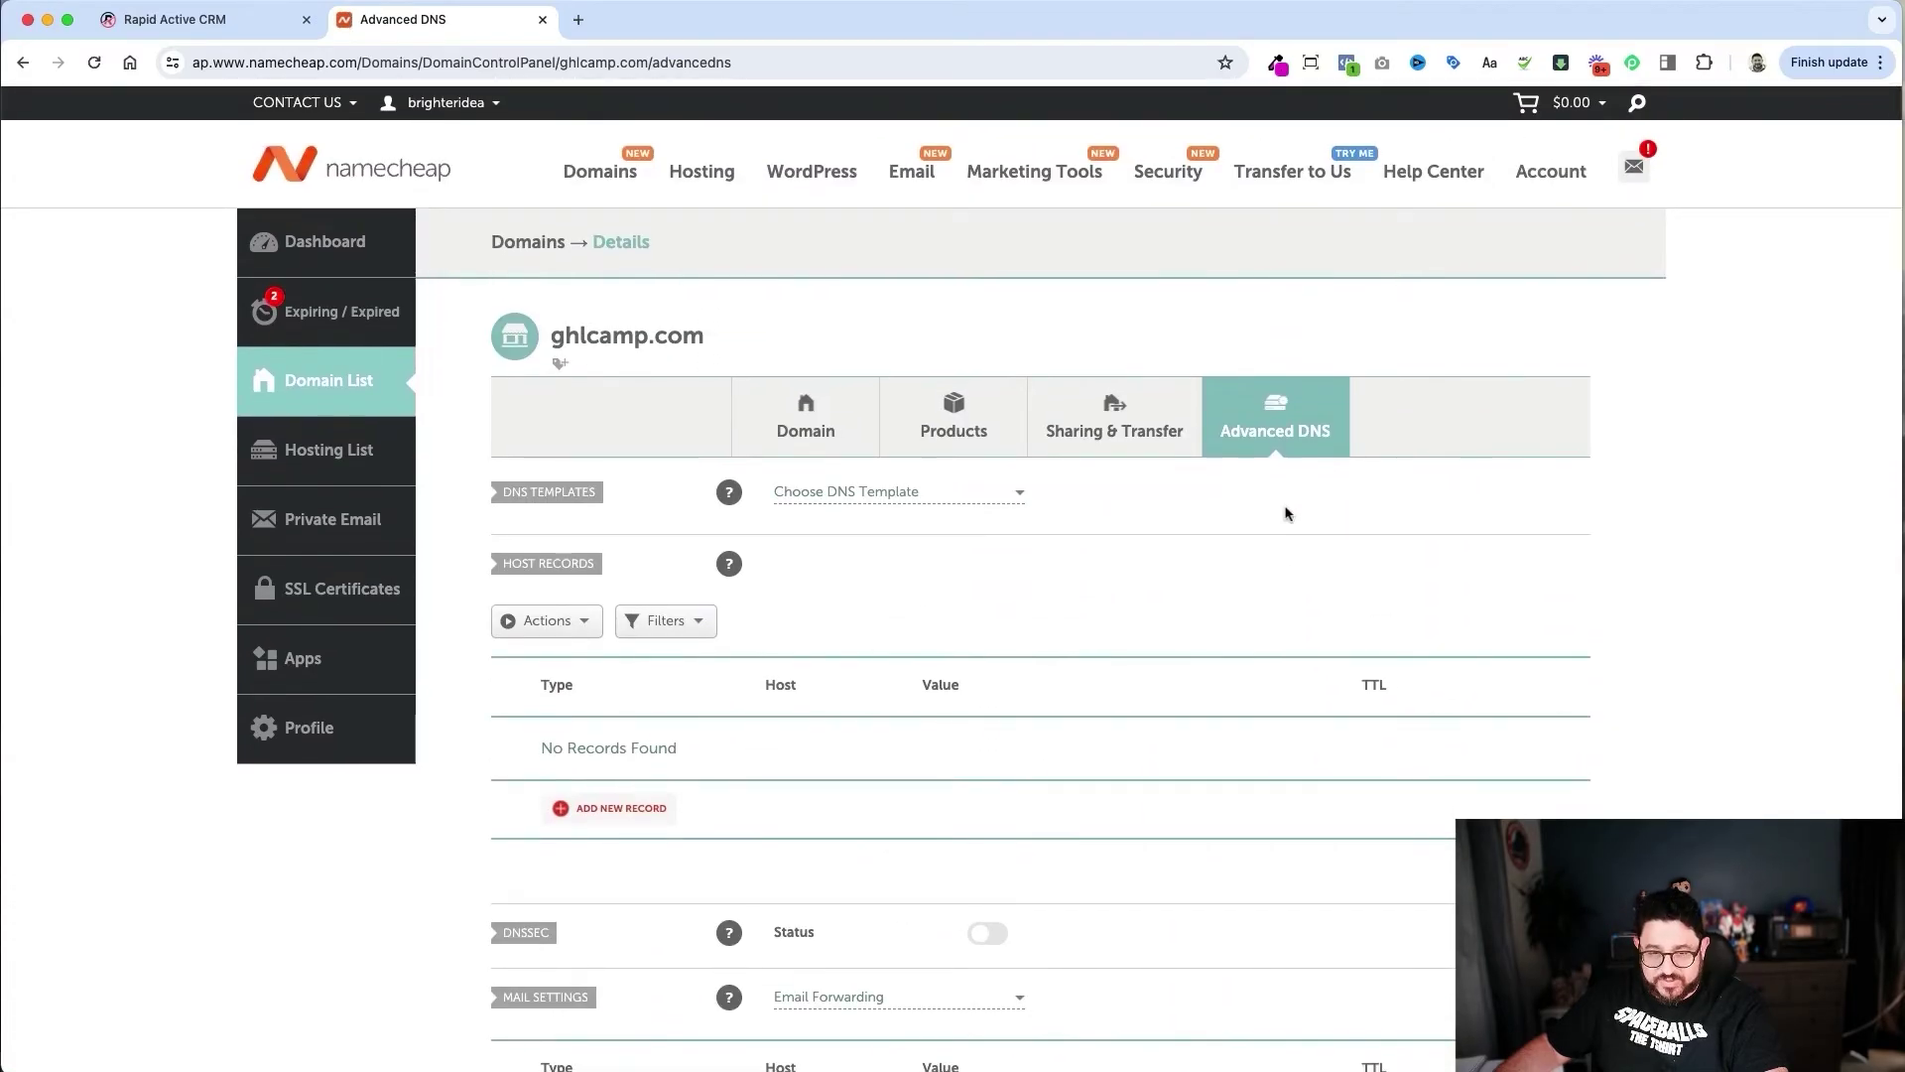
scroll(572, 782, down, 1)
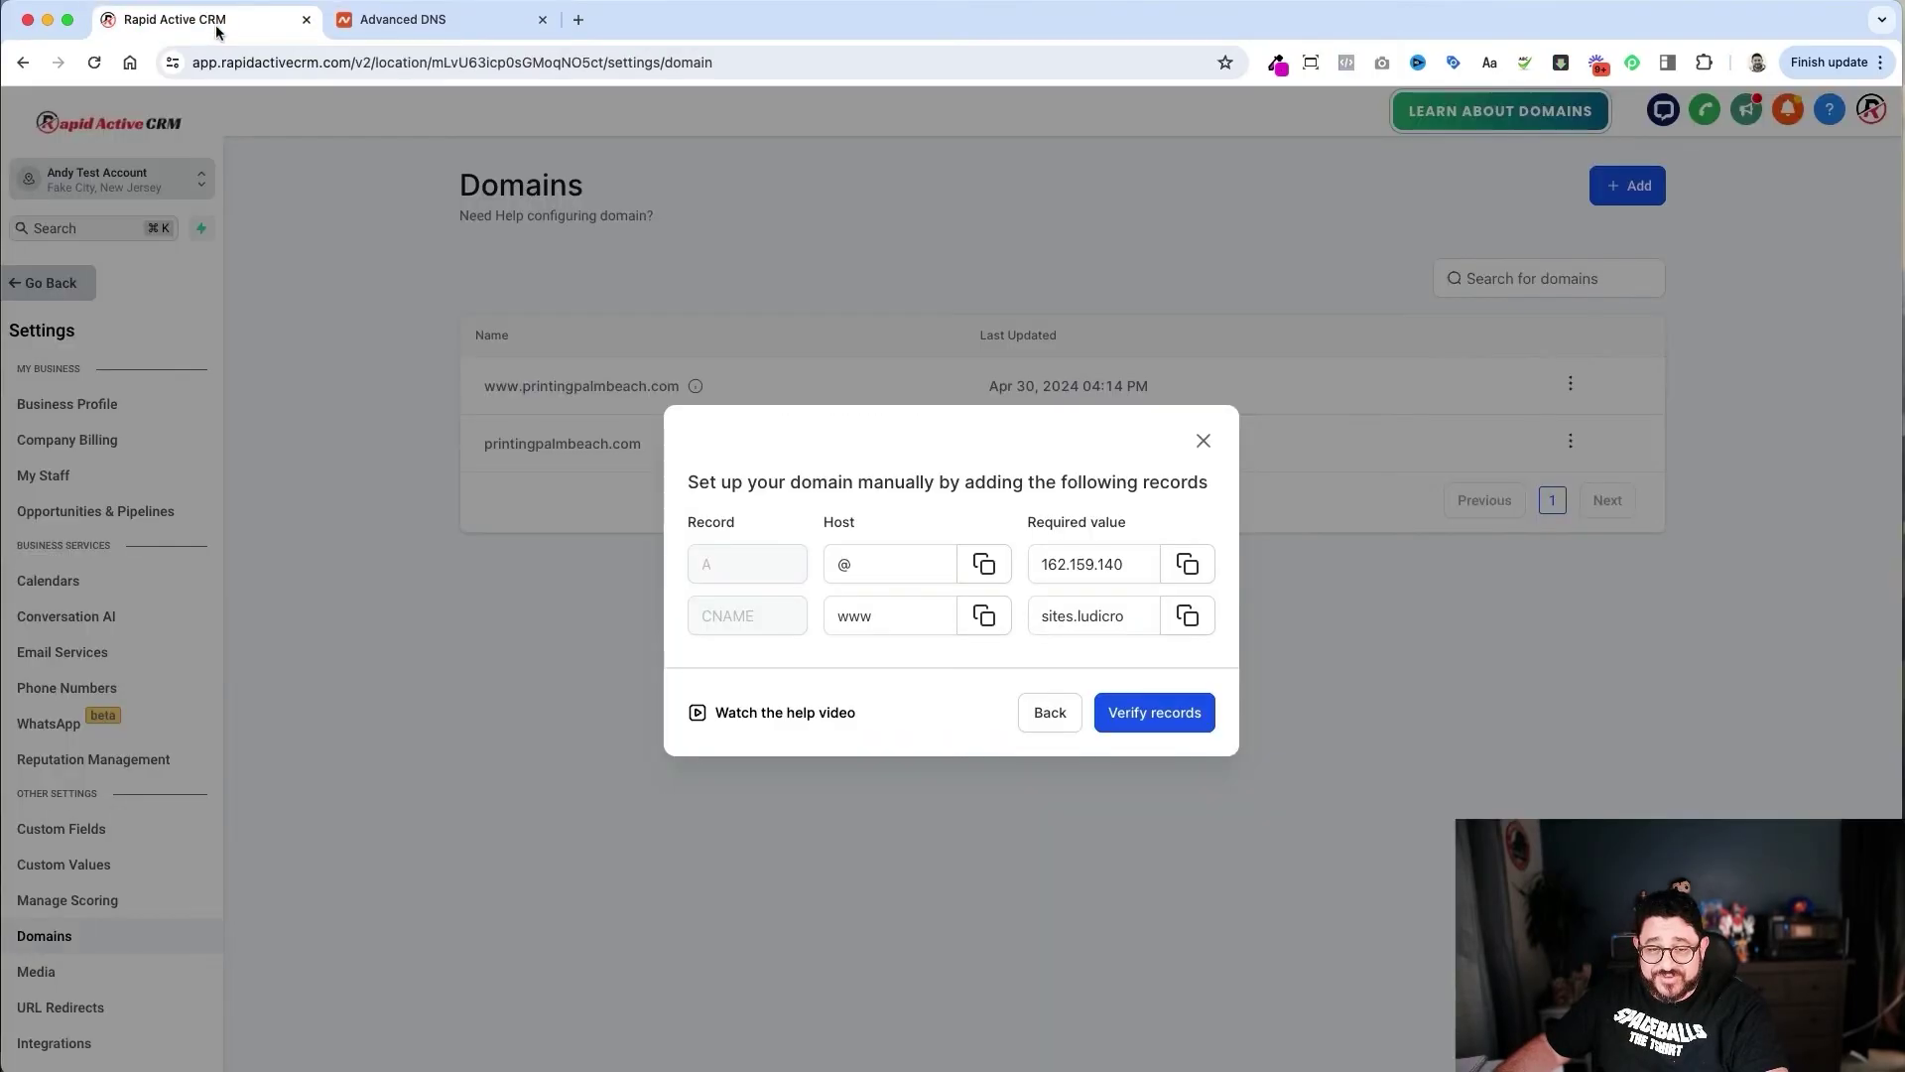
click(211, 22)
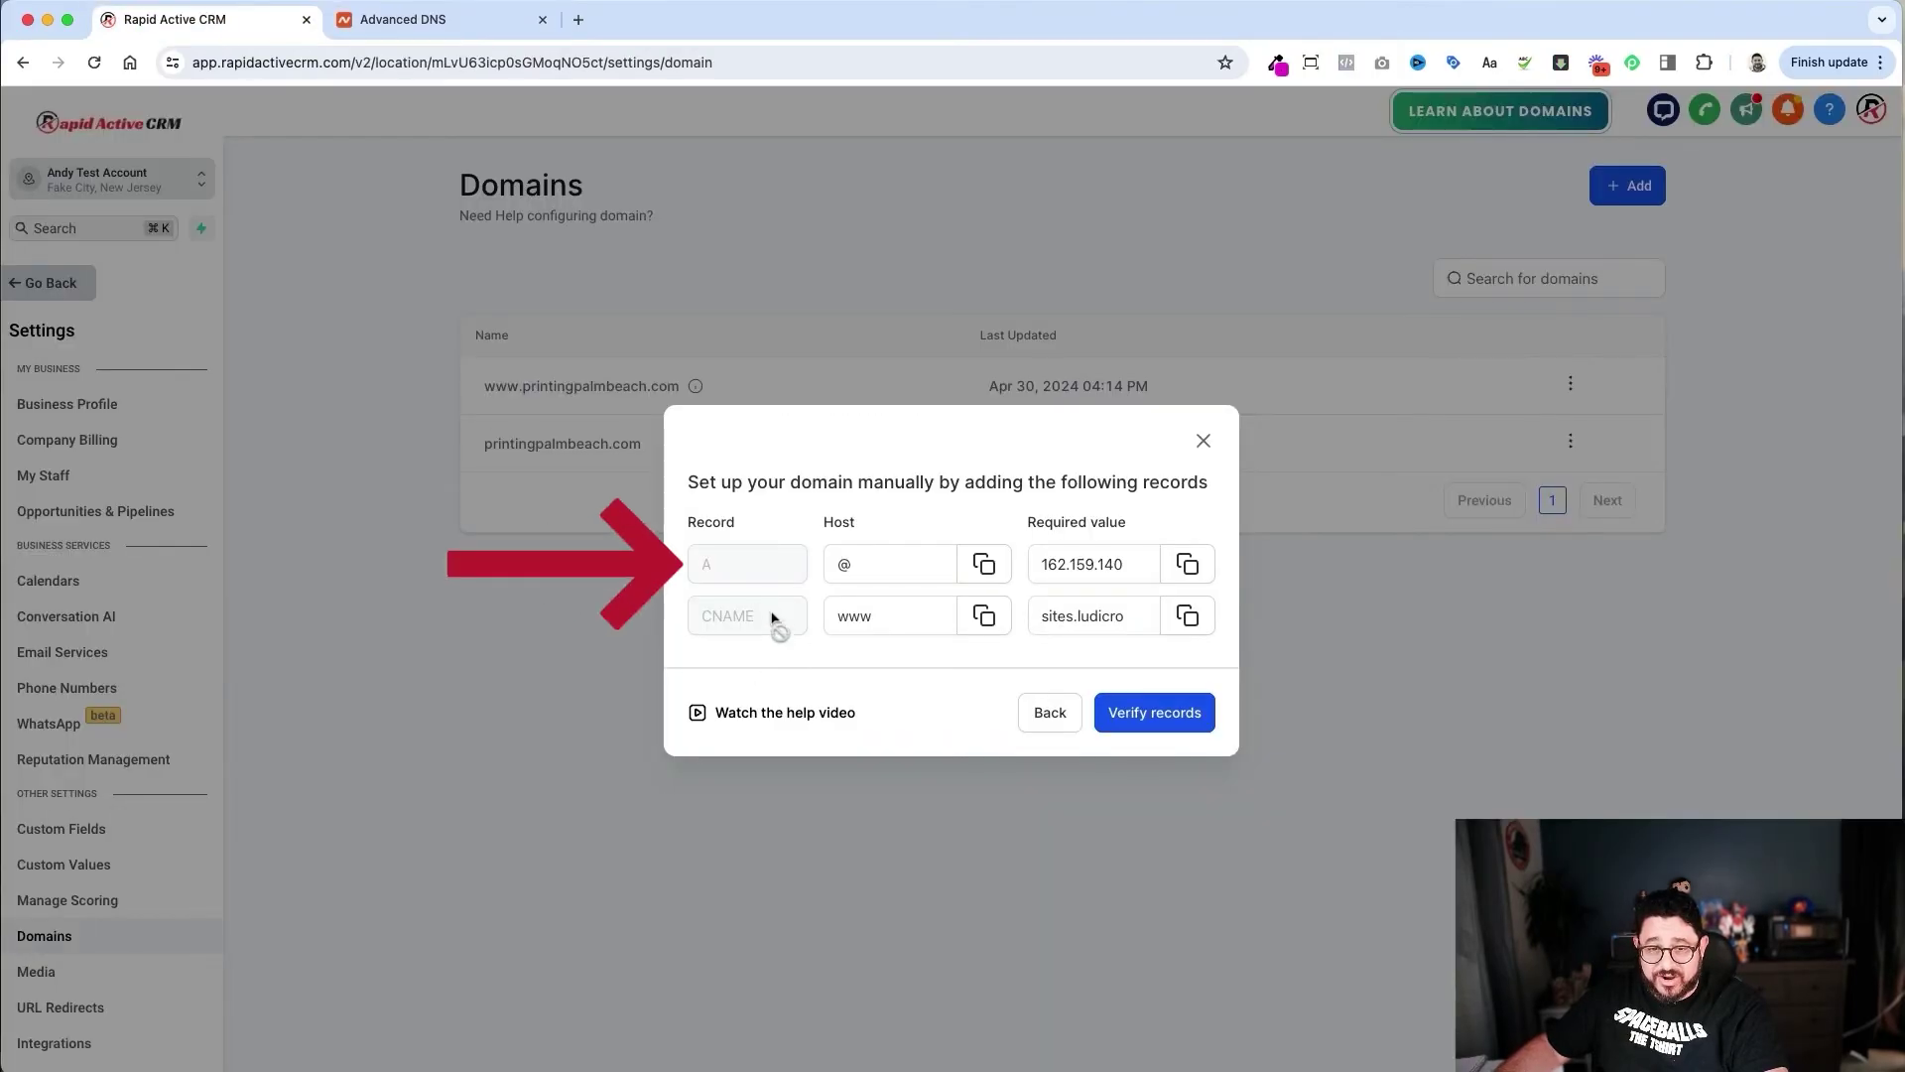
click(496, 22)
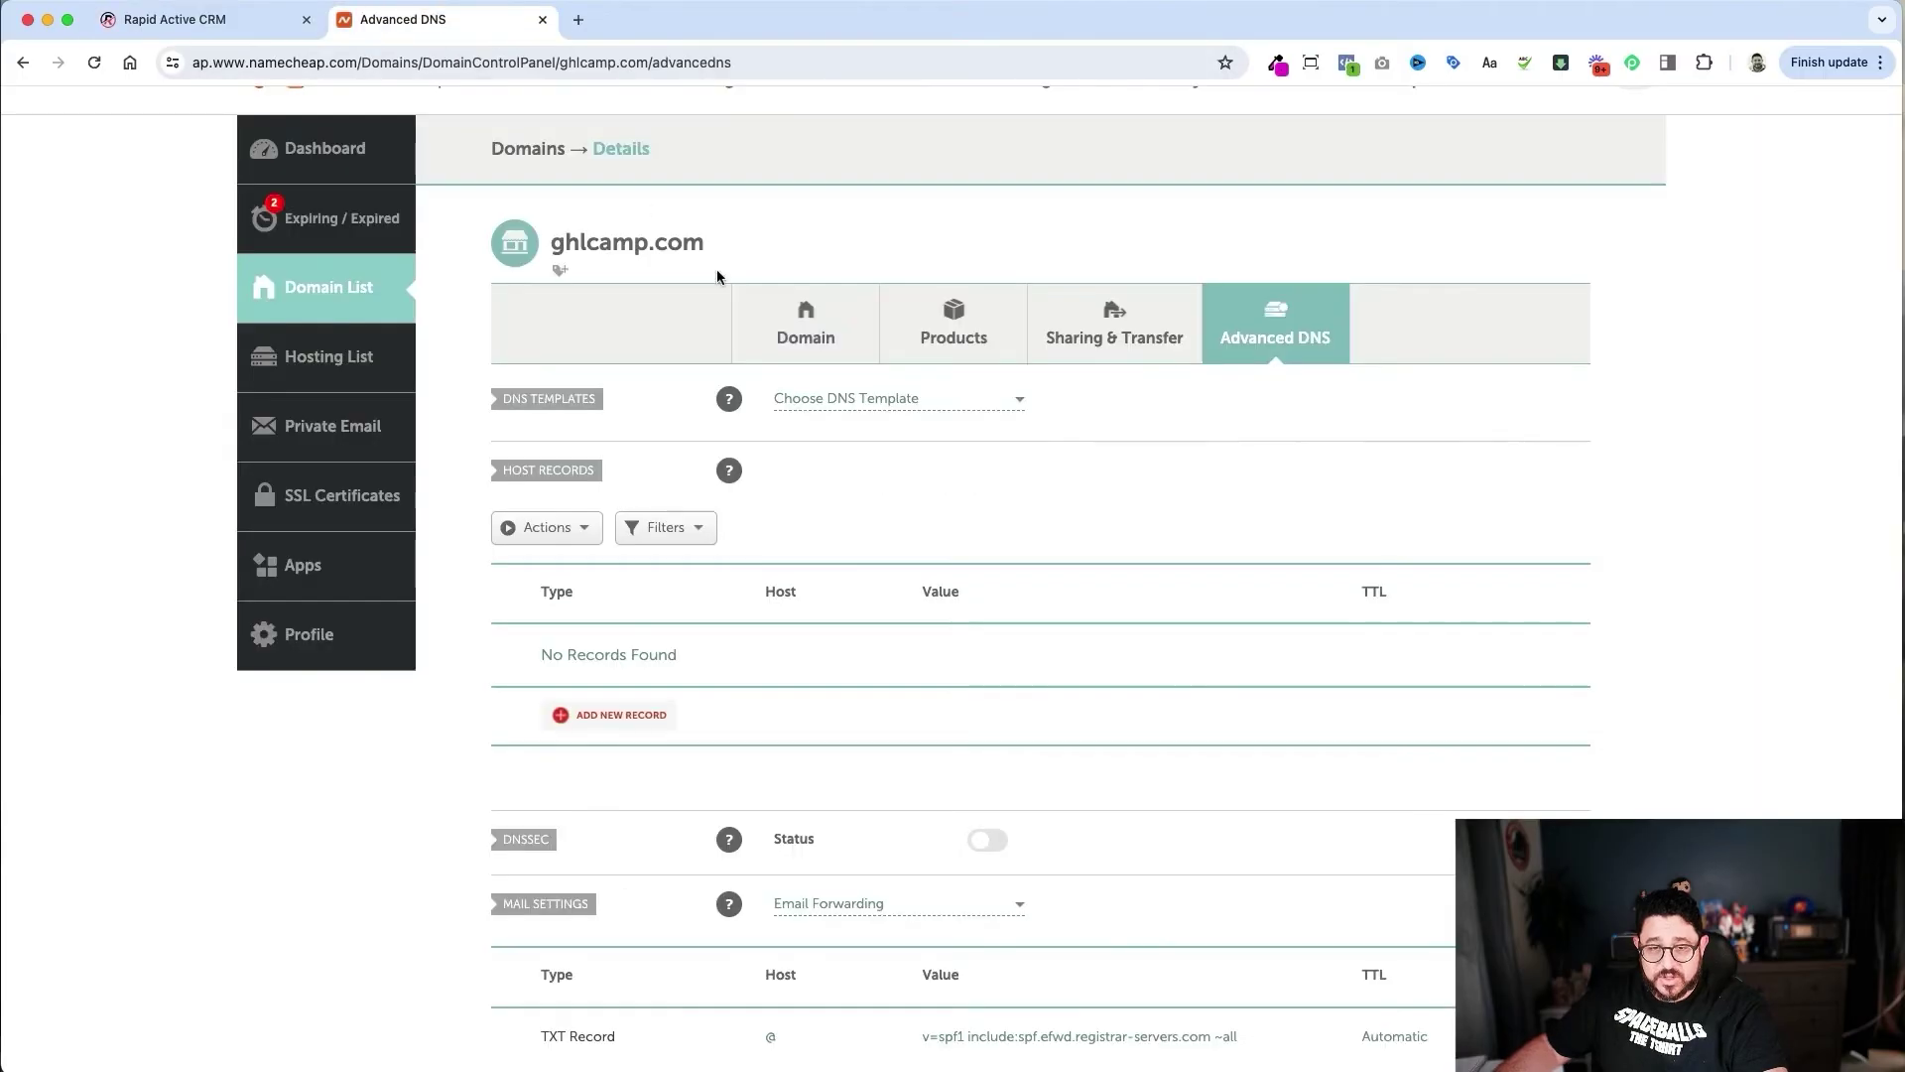
scroll(605, 596, up, 1)
click(615, 806)
scroll(618, 802, down, 4)
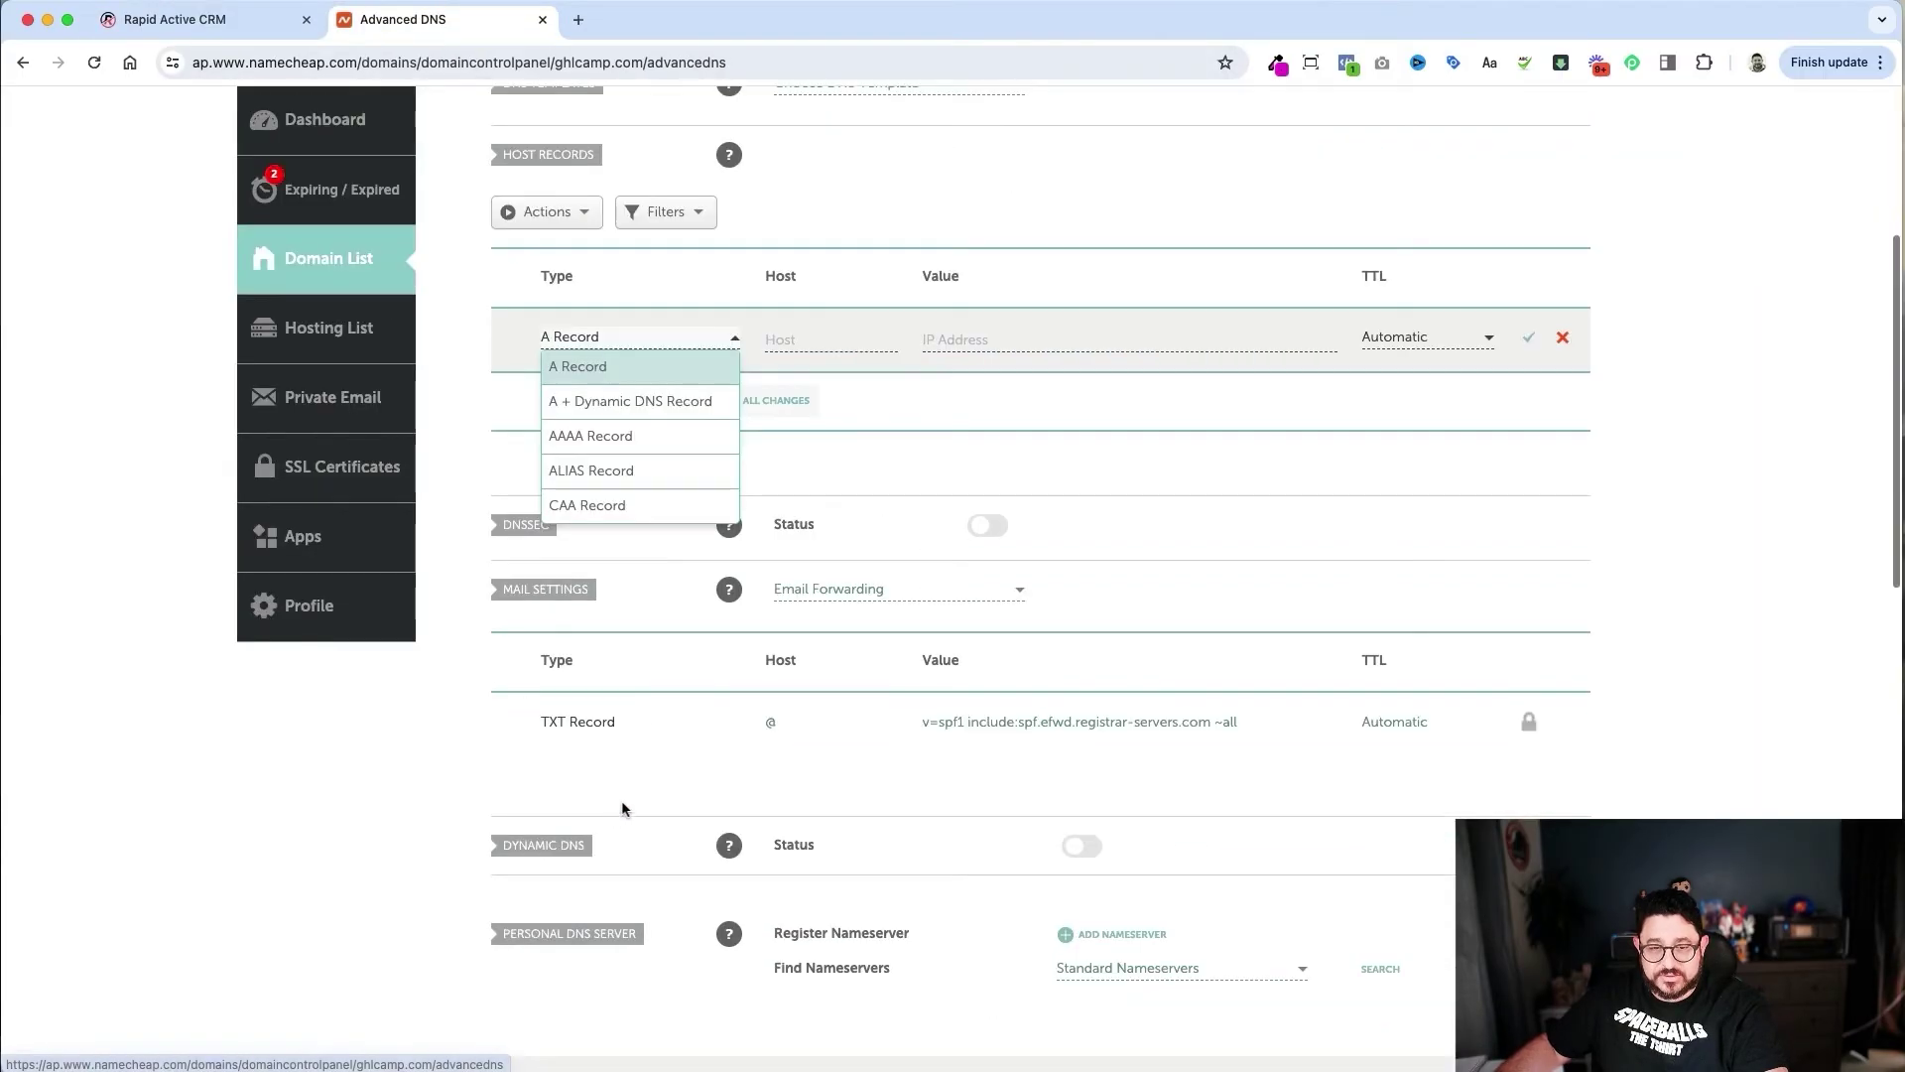
click(609, 371)
- Give the A record host @ and value 162.159.140.166, then save it
click(827, 337)
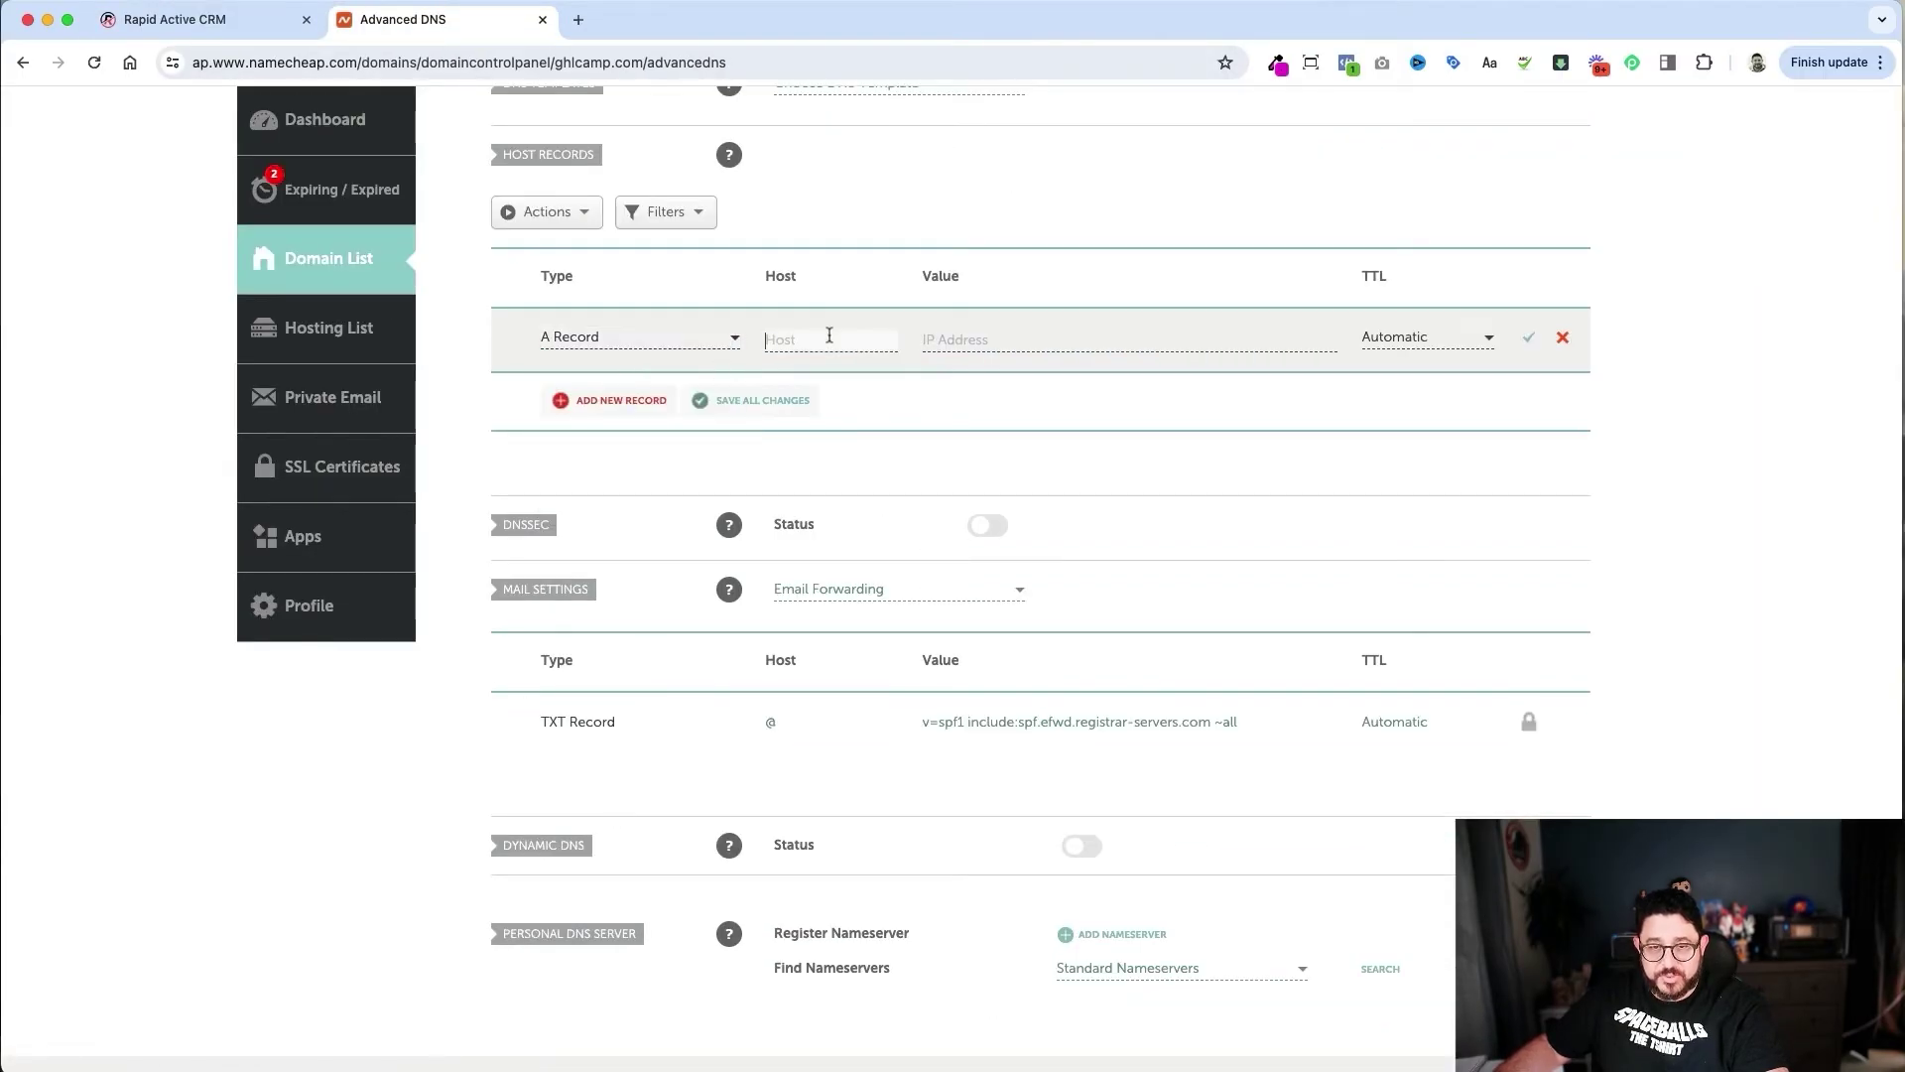
key(ctrl+shift+Tab)
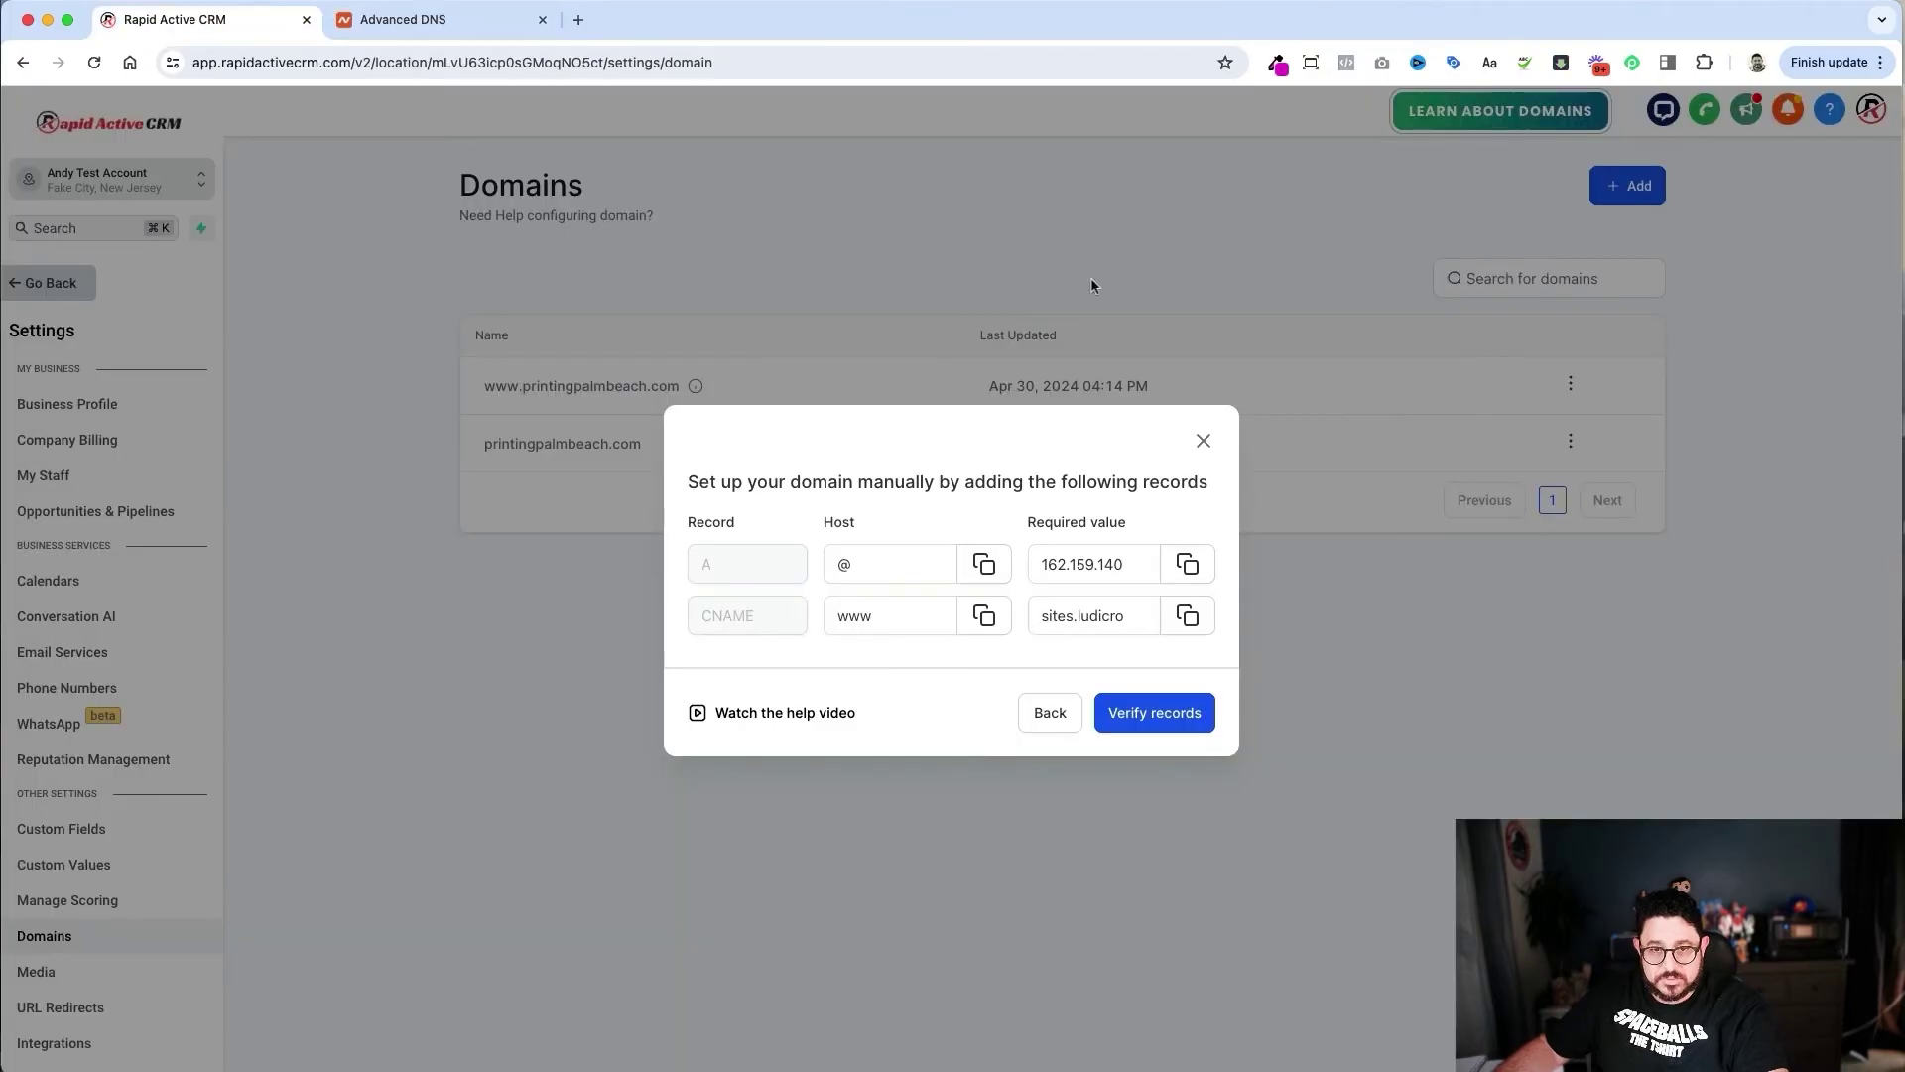
click(1186, 566)
click(417, 22)
click(1056, 344)
key(super+v)
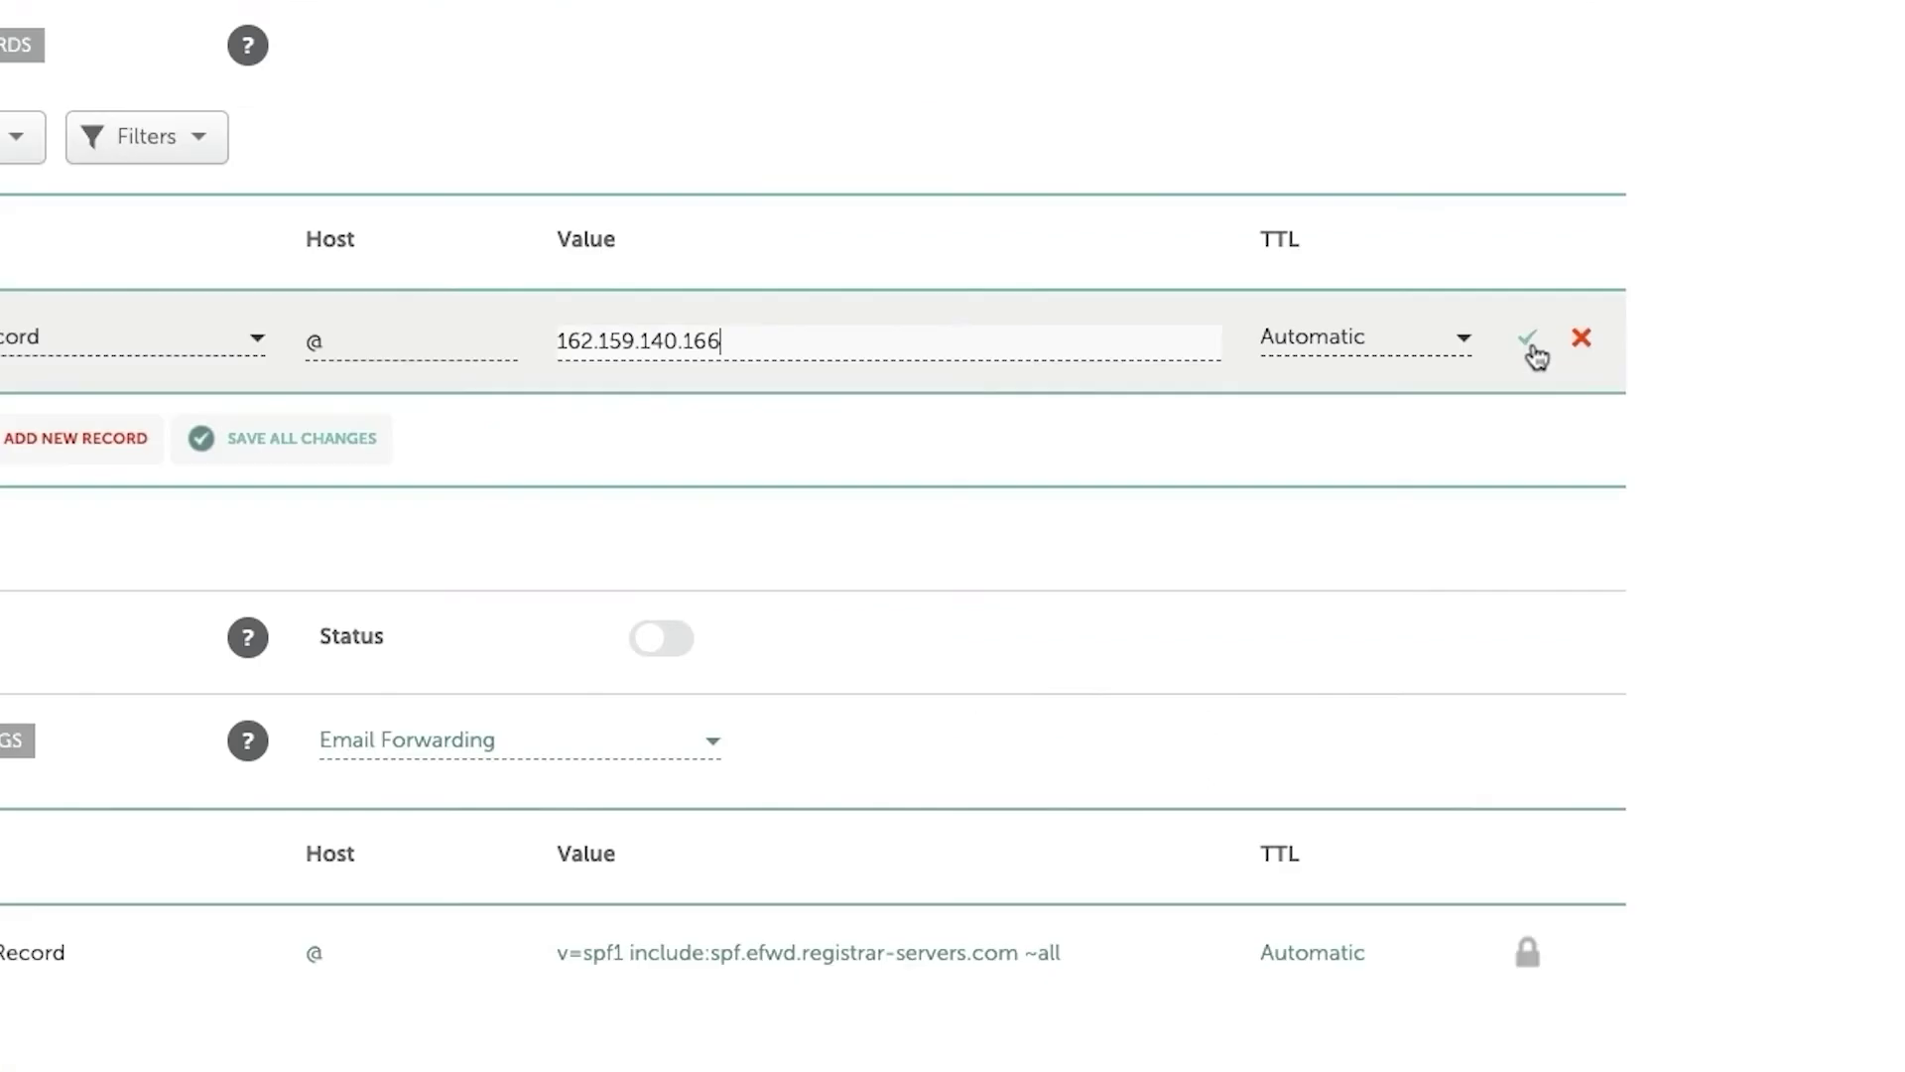
click(1526, 343)
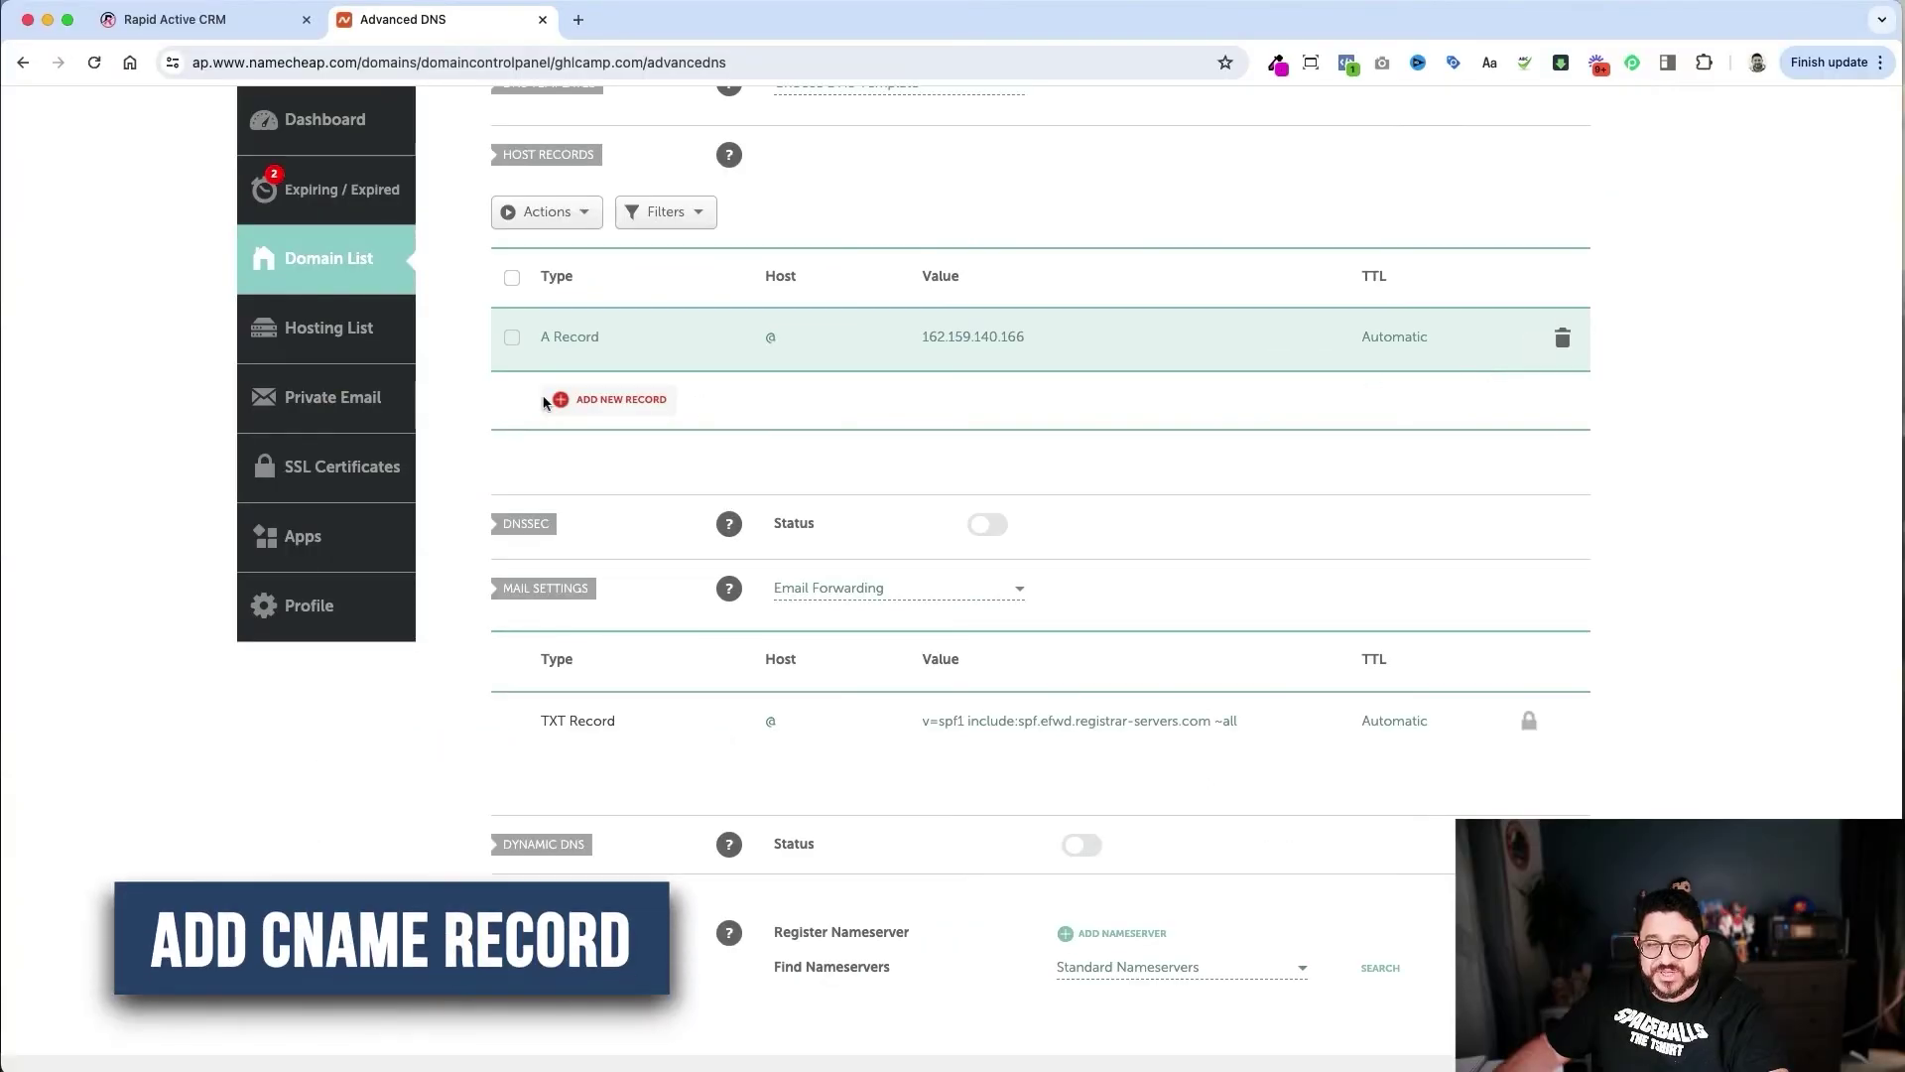
click(622, 401)
scroll(623, 516, down, 3)
click(625, 531)
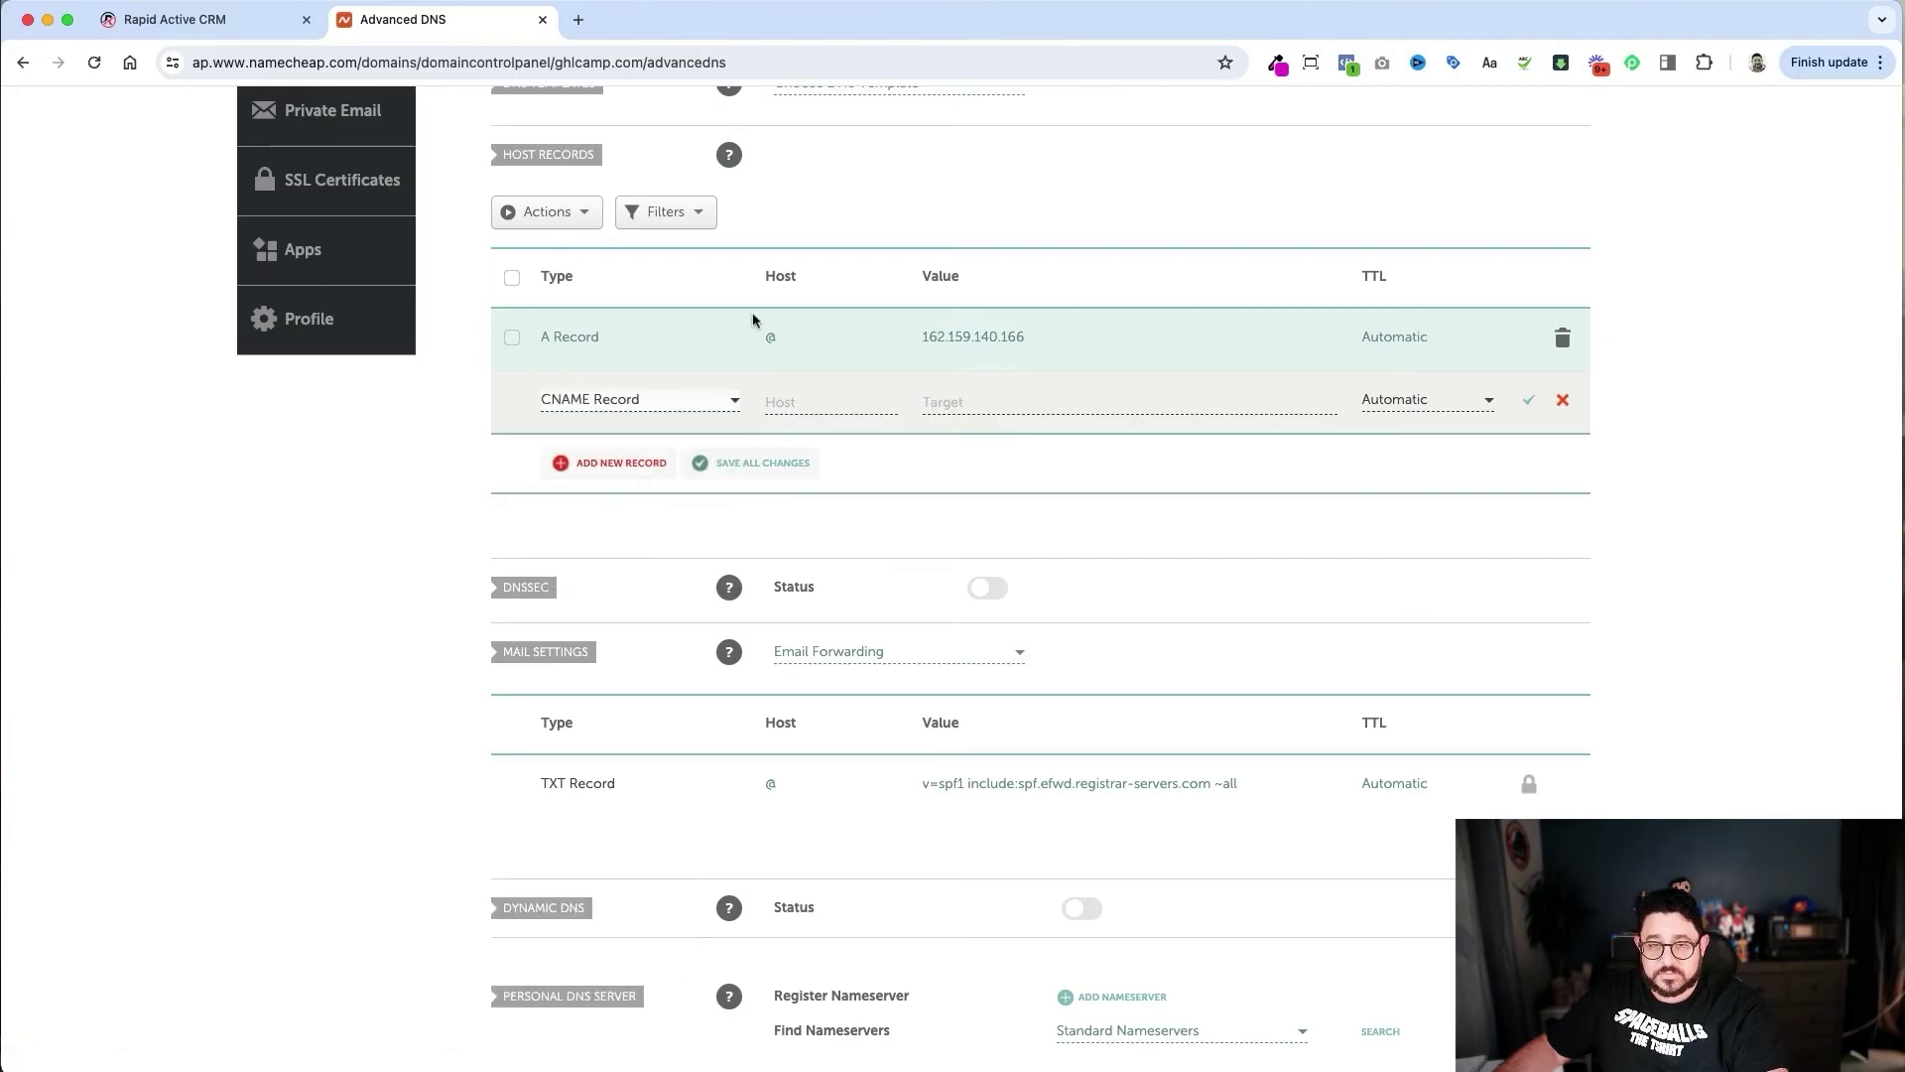
click(175, 18)
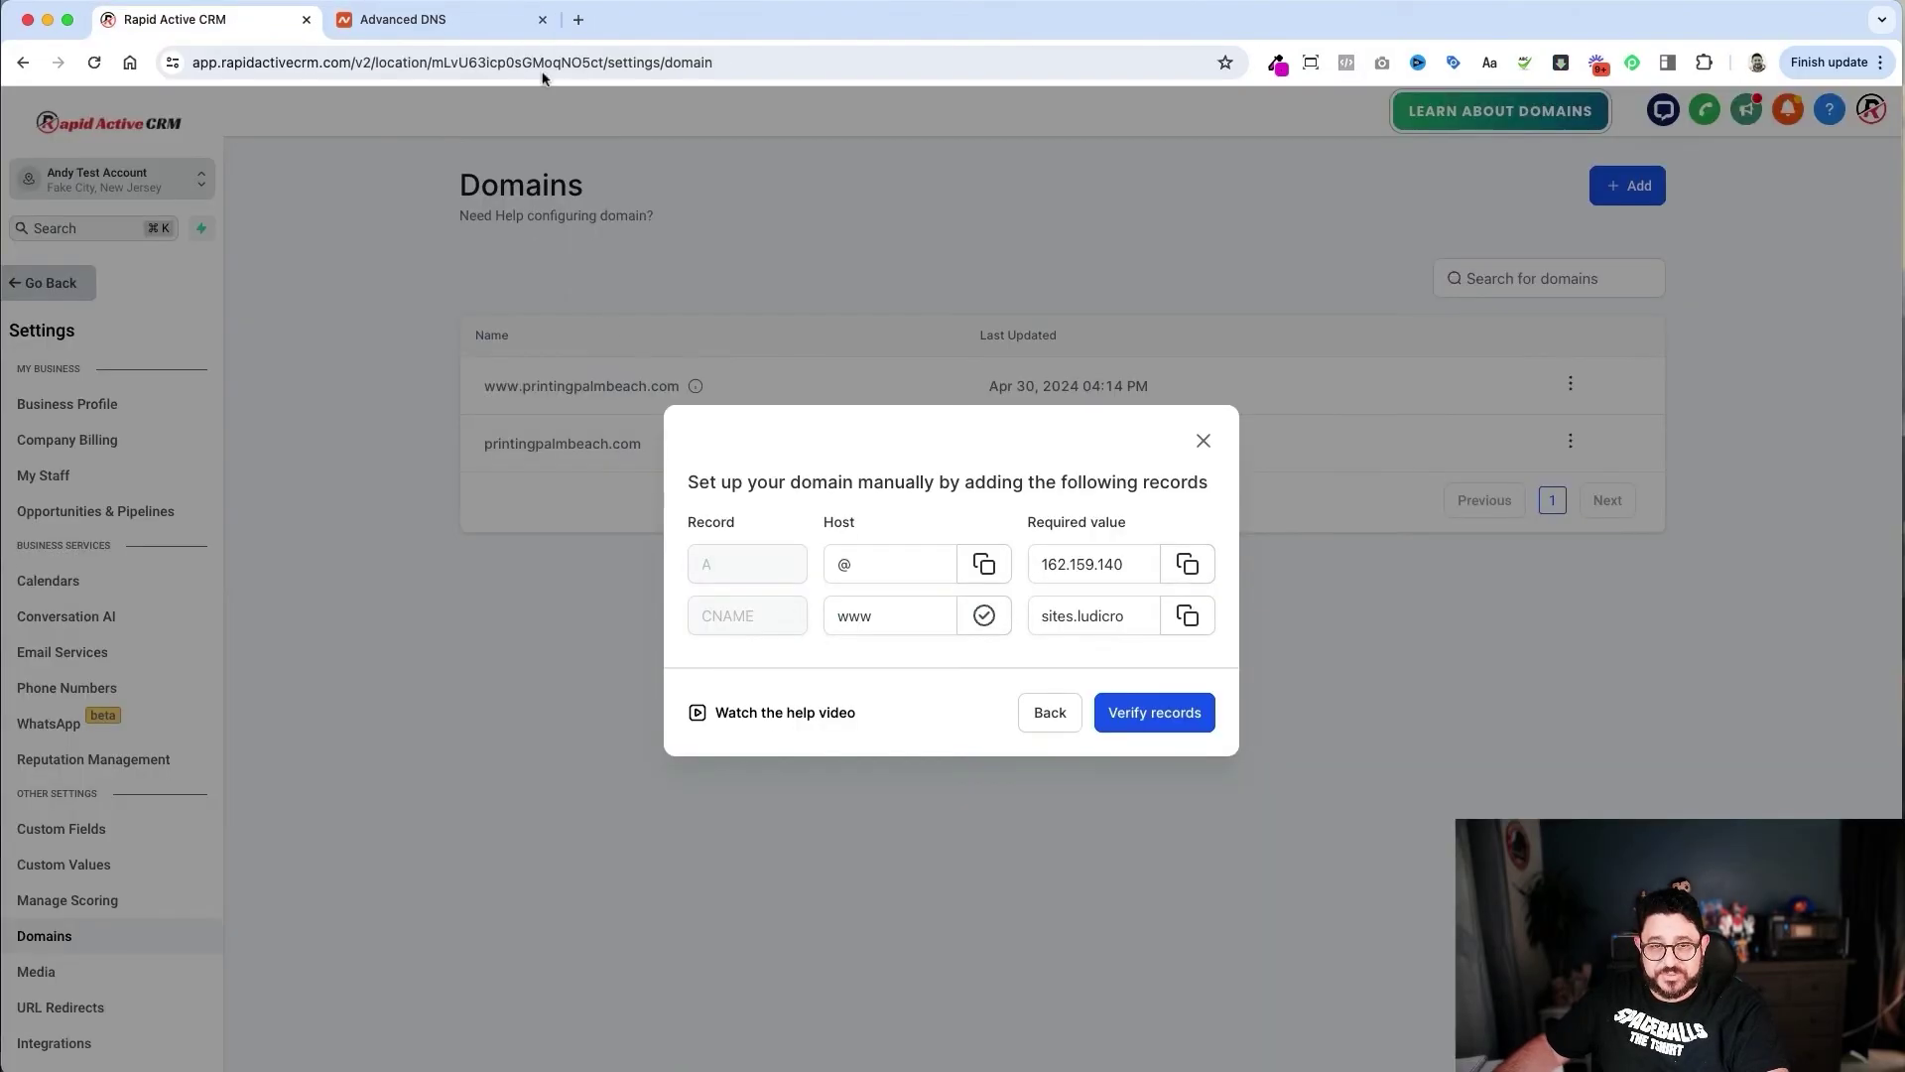
click(447, 22)
click(853, 399)
text(www)
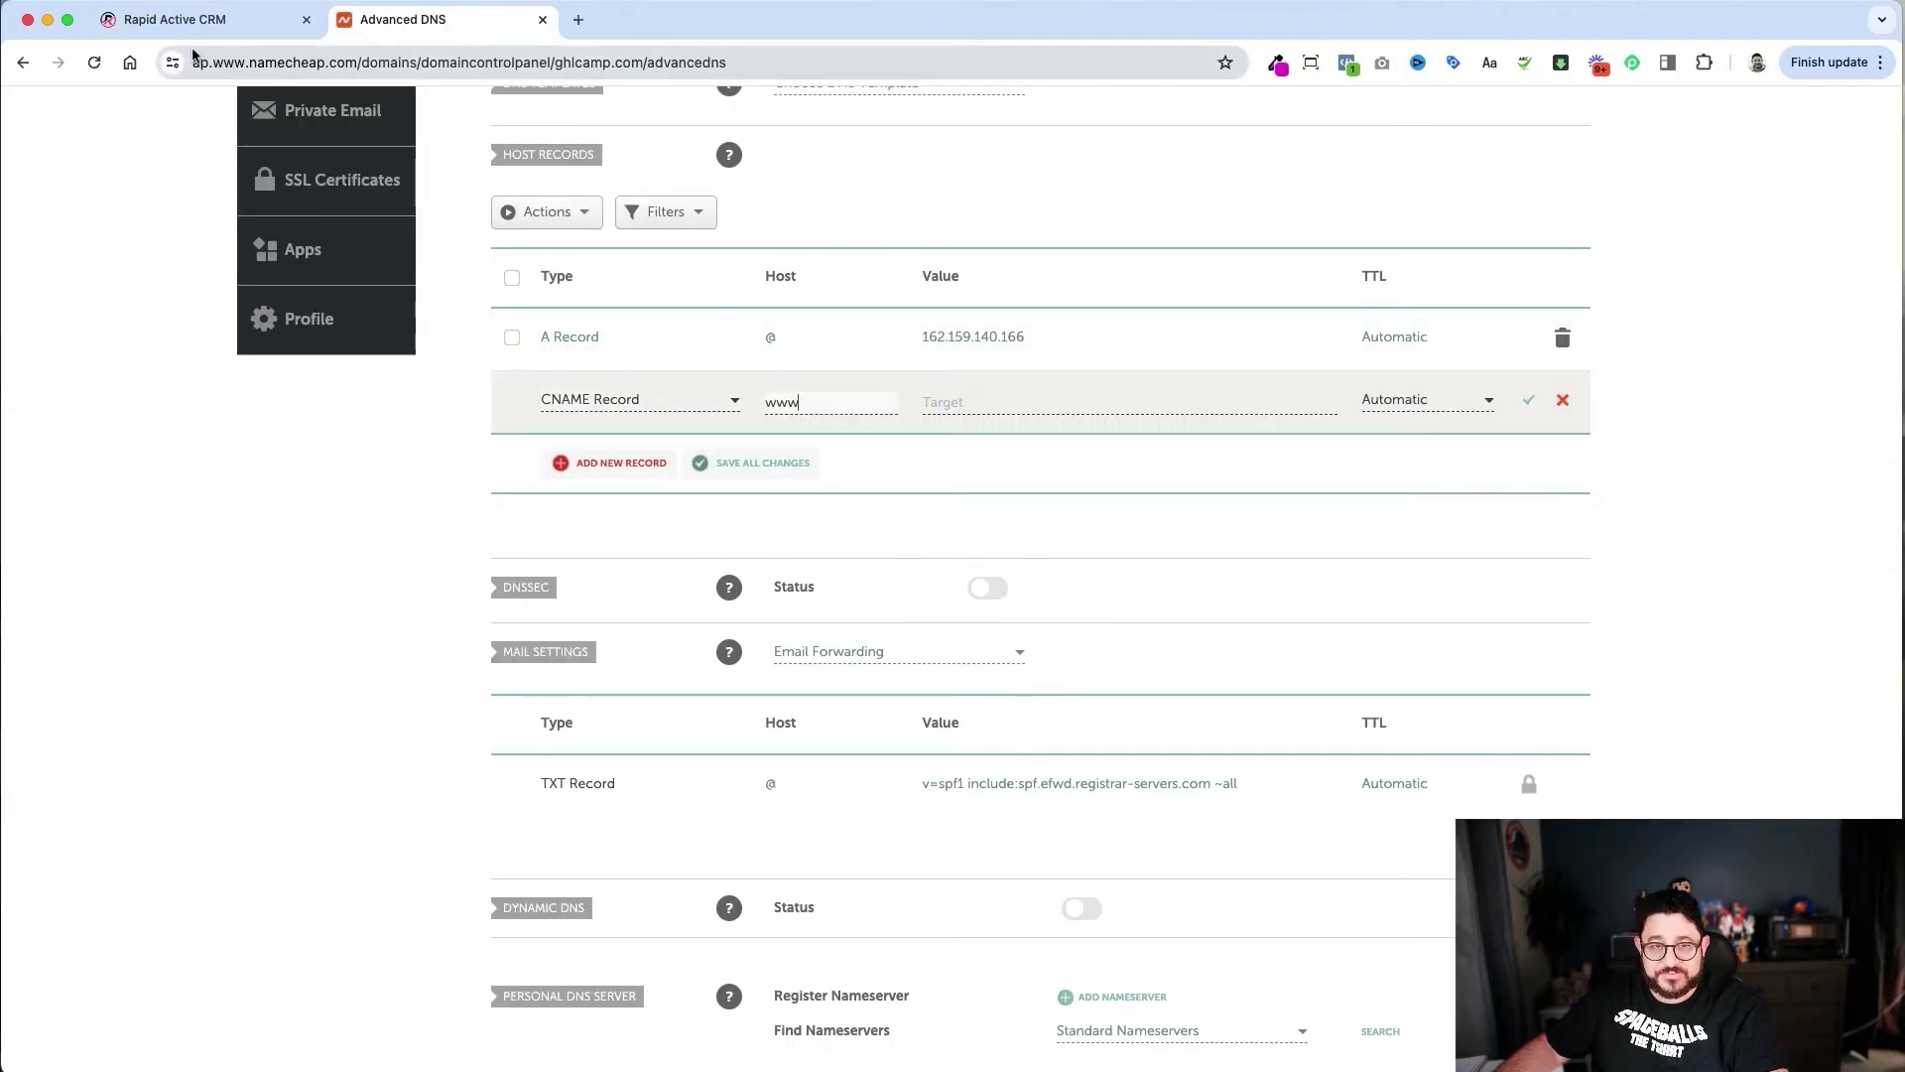
- Set the CNAME target to sites.ludicrous.cloud and save the record
click(213, 20)
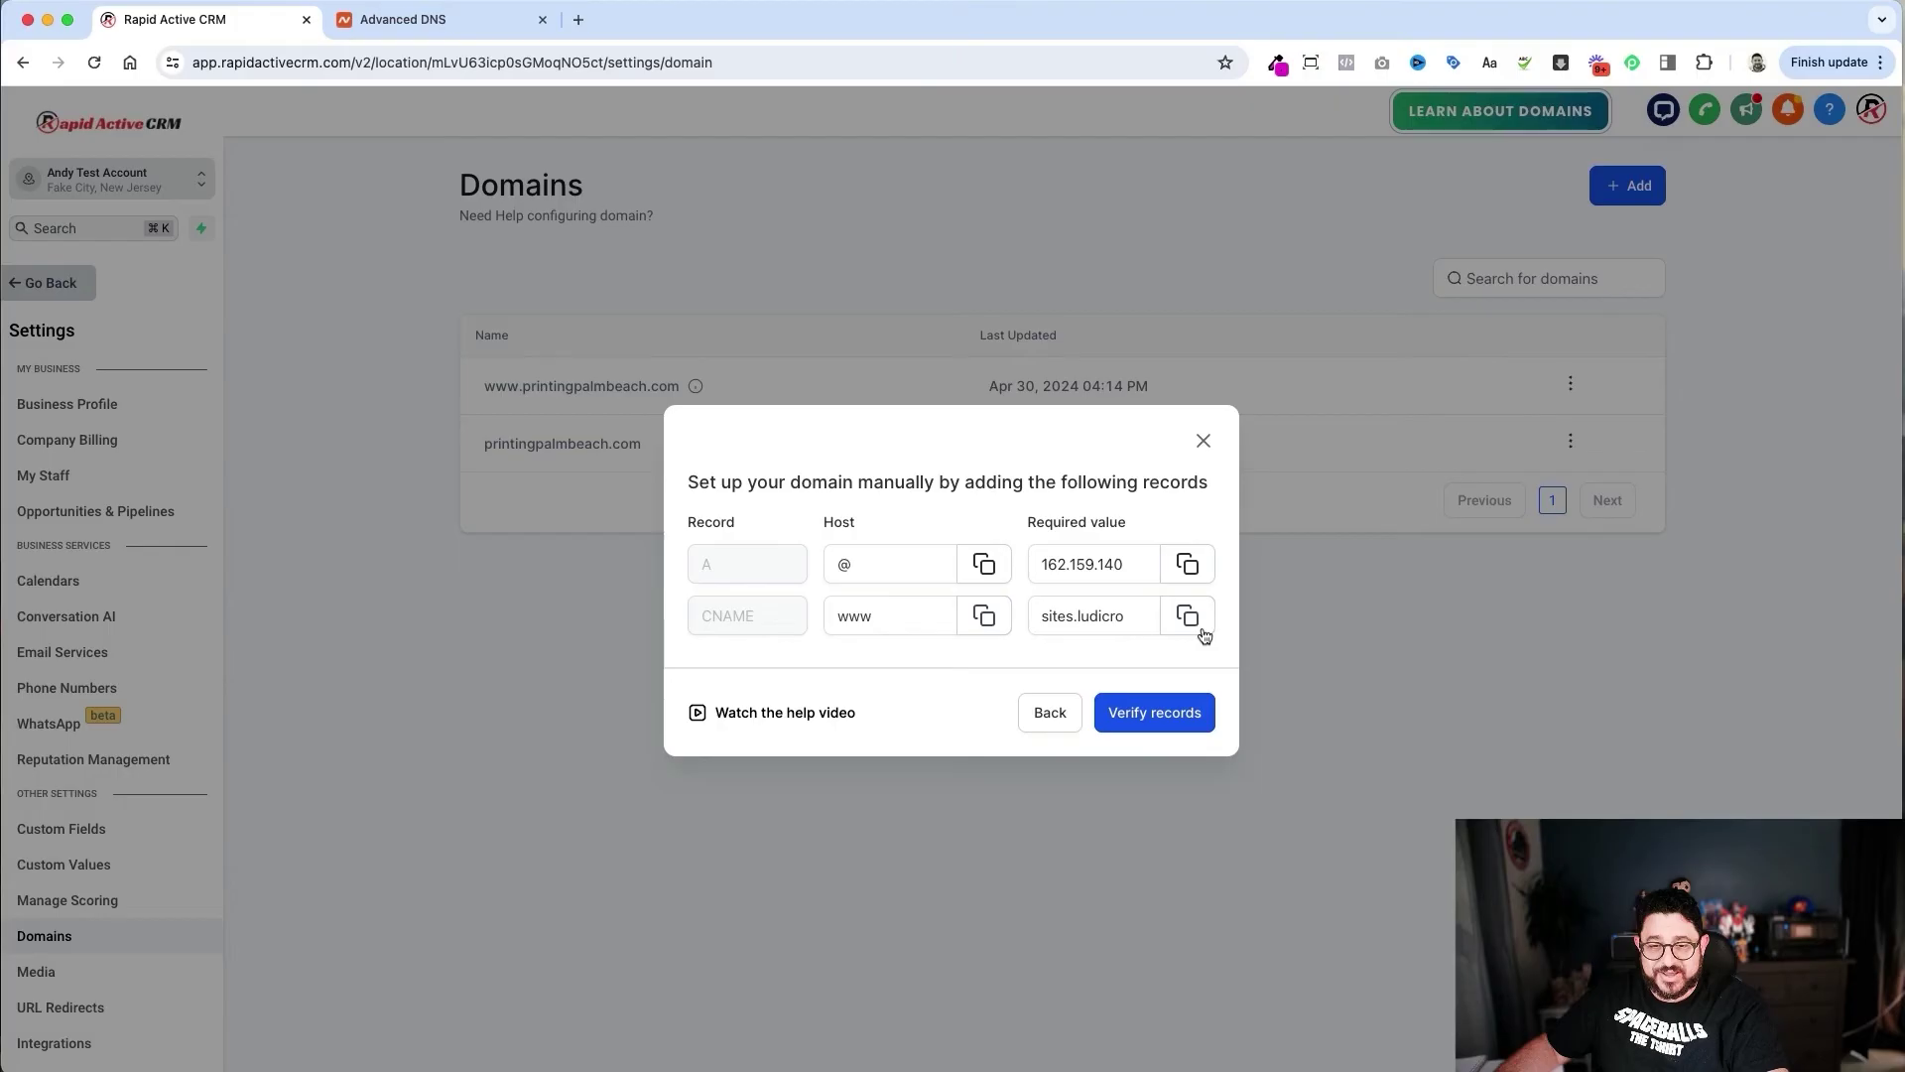
click(427, 20)
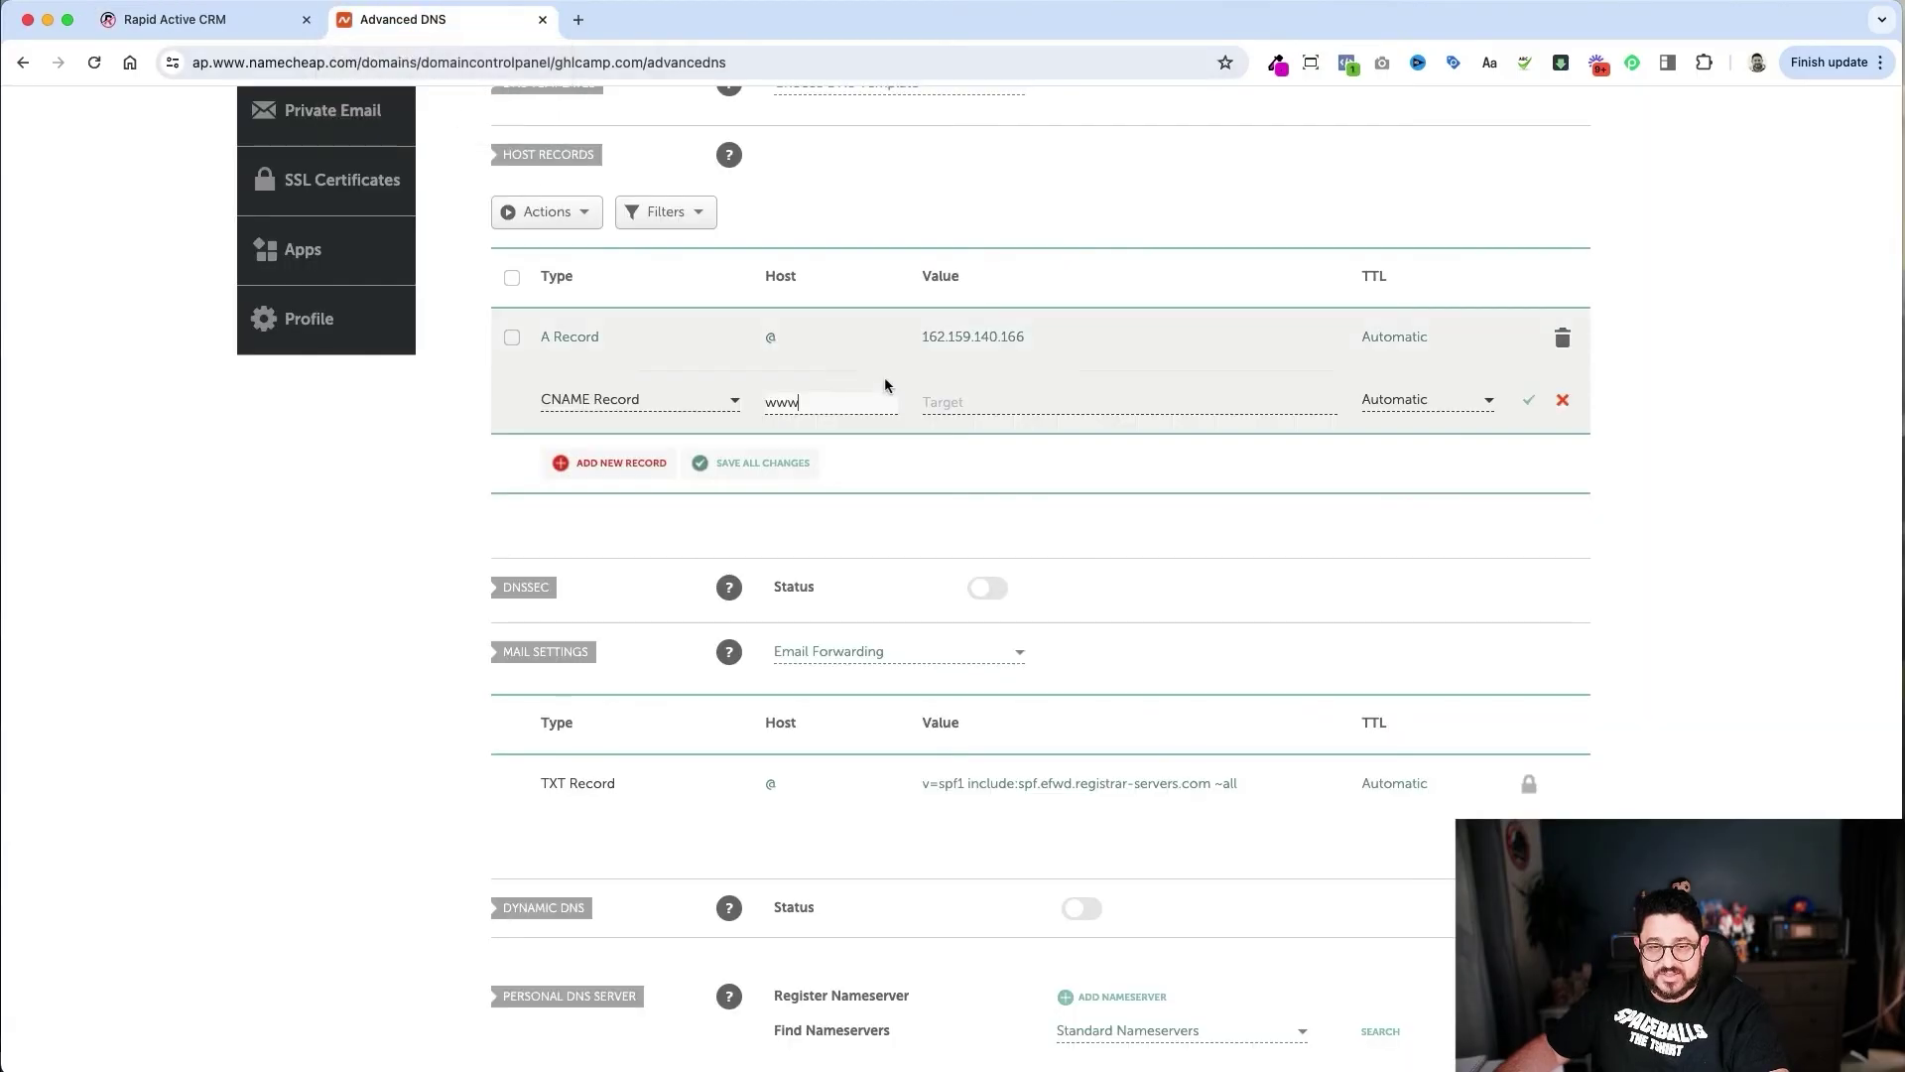
click(1025, 414)
text(sites.ludicrous.cloud)
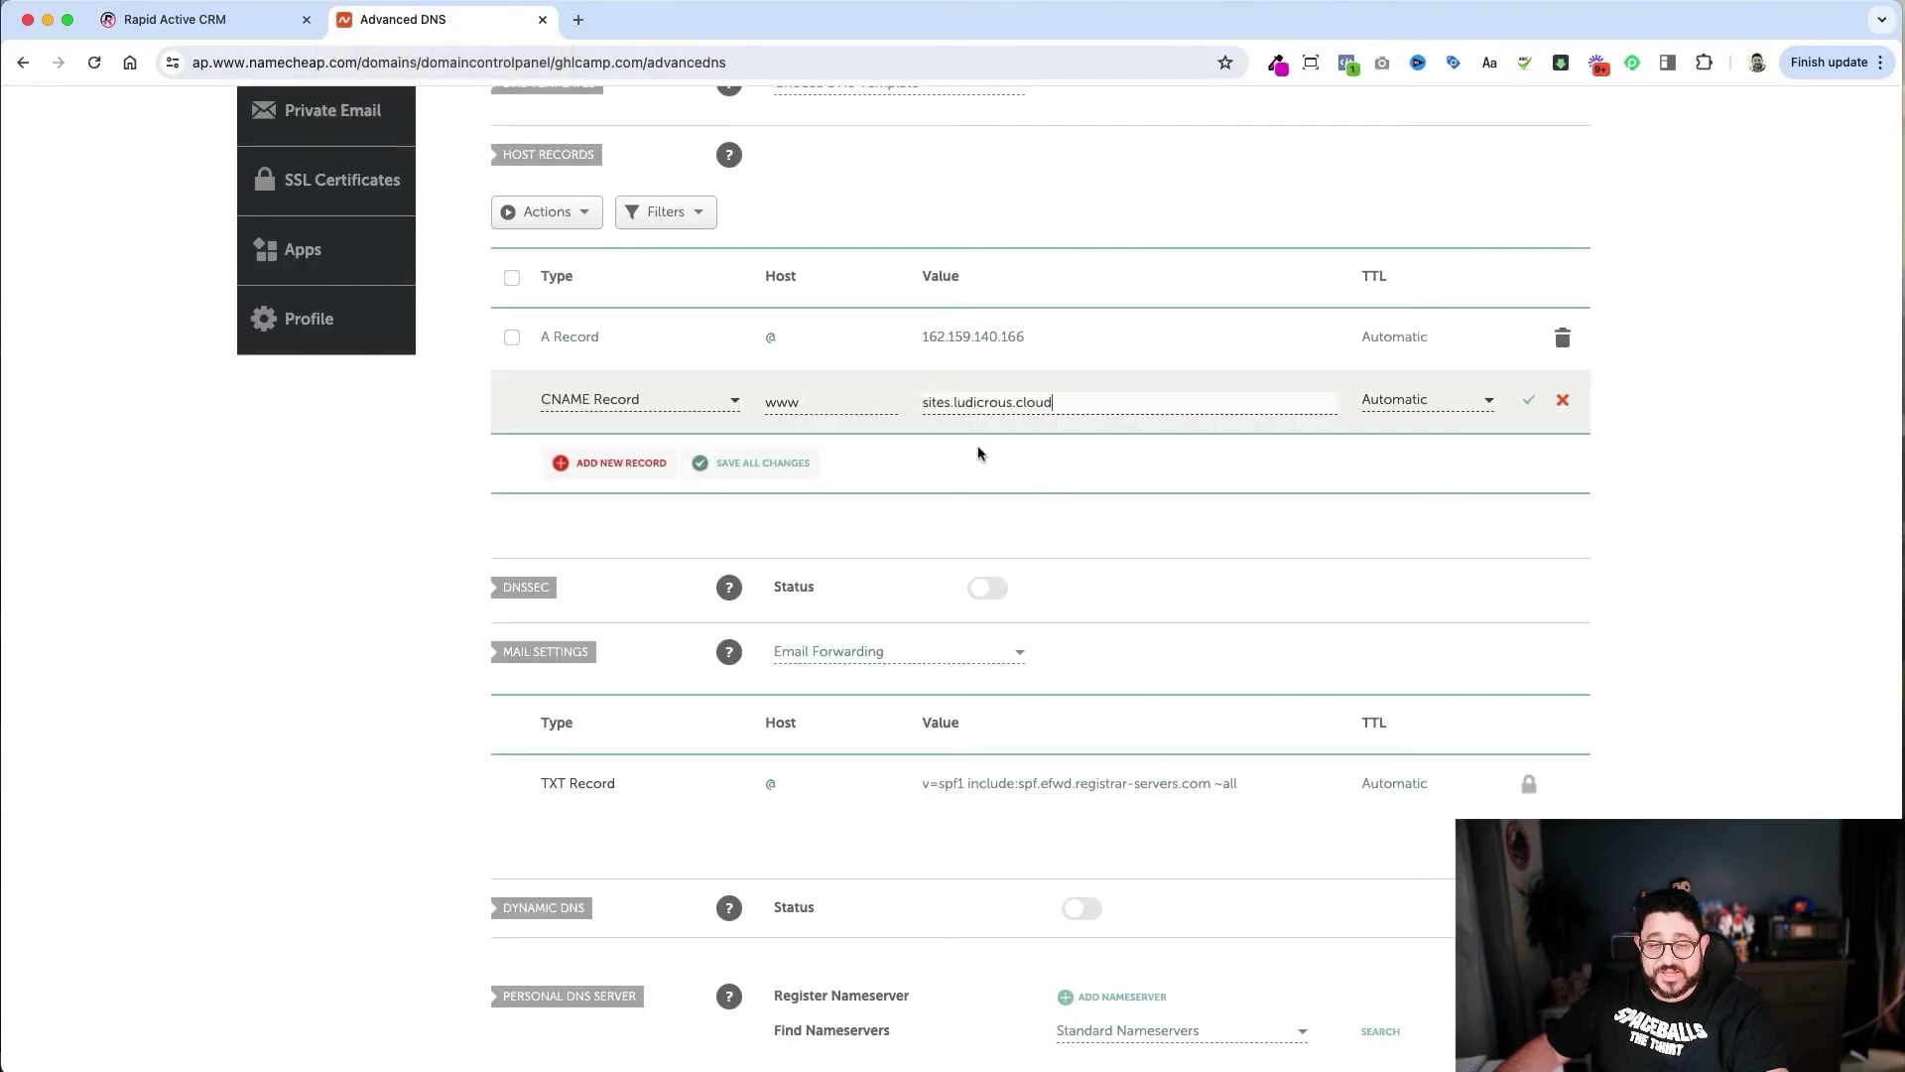
scroll(983, 449, up, 3)
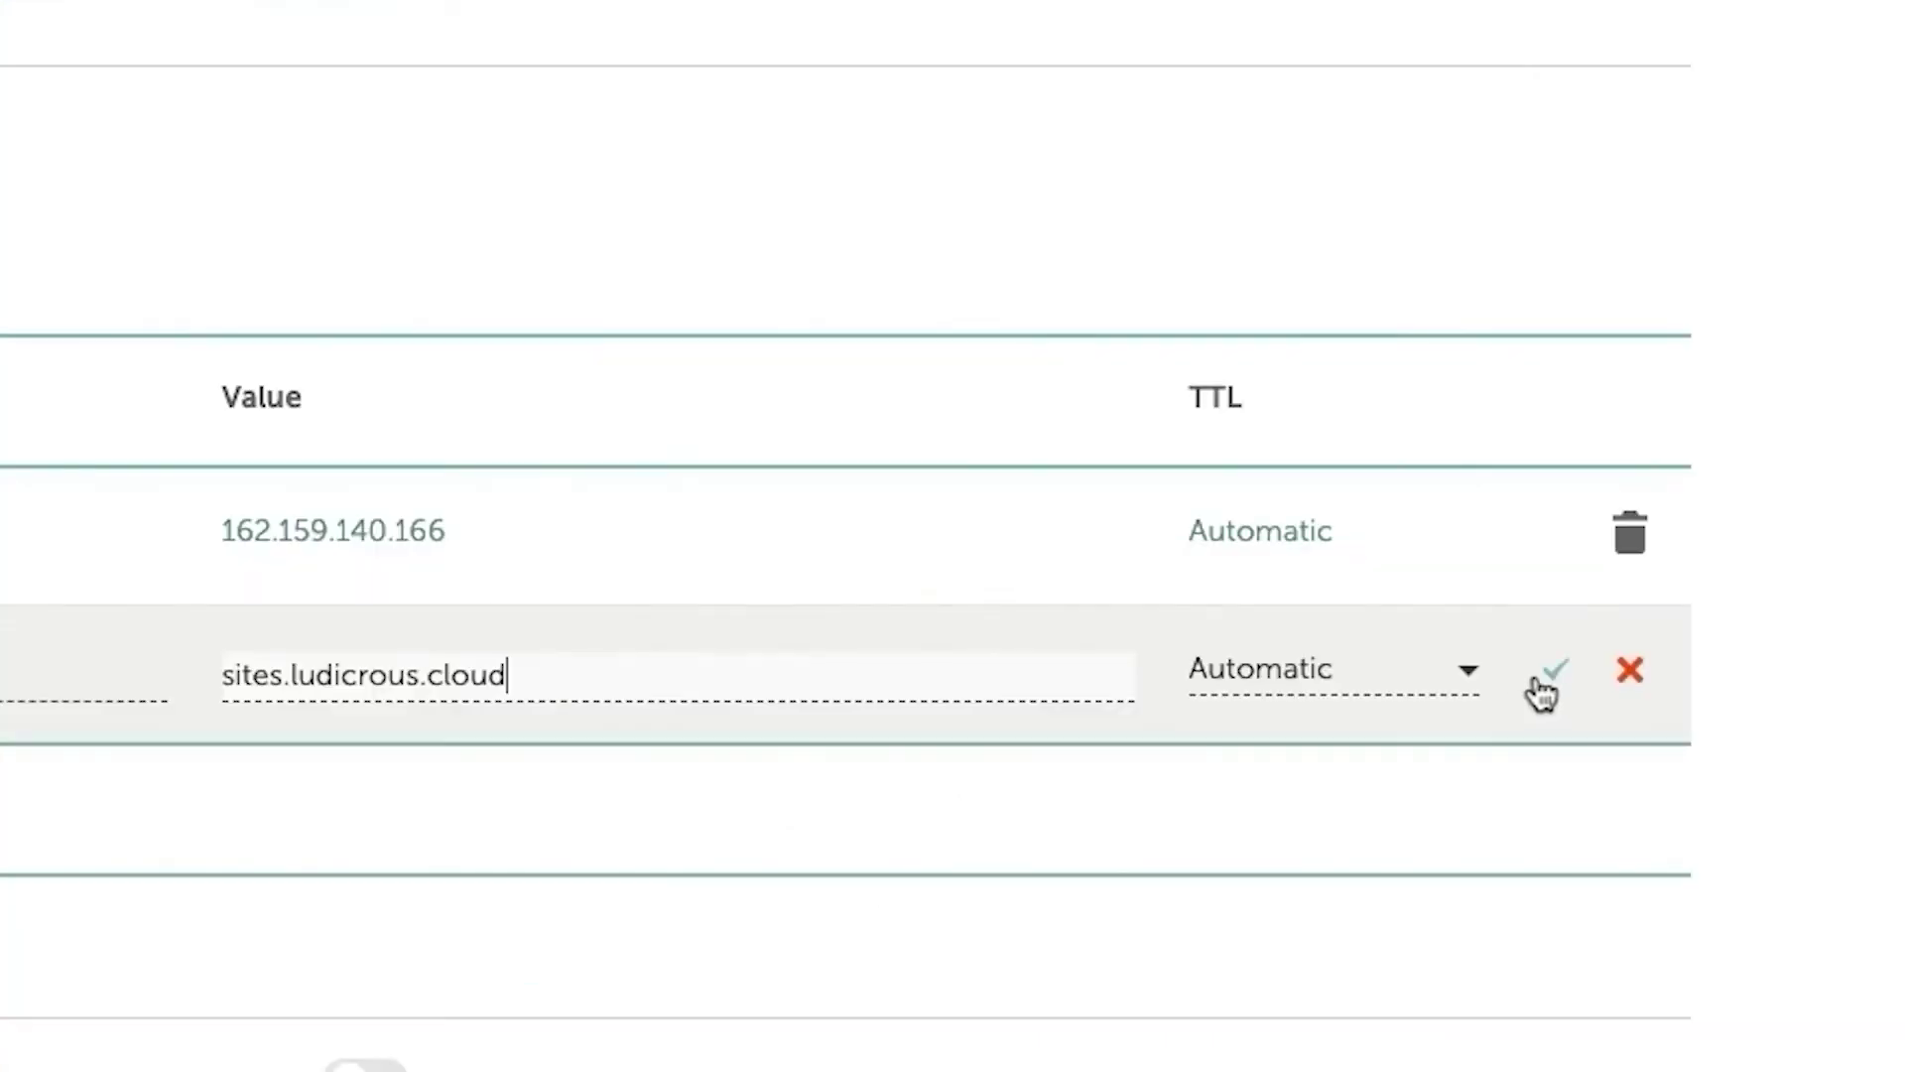
click(1550, 681)
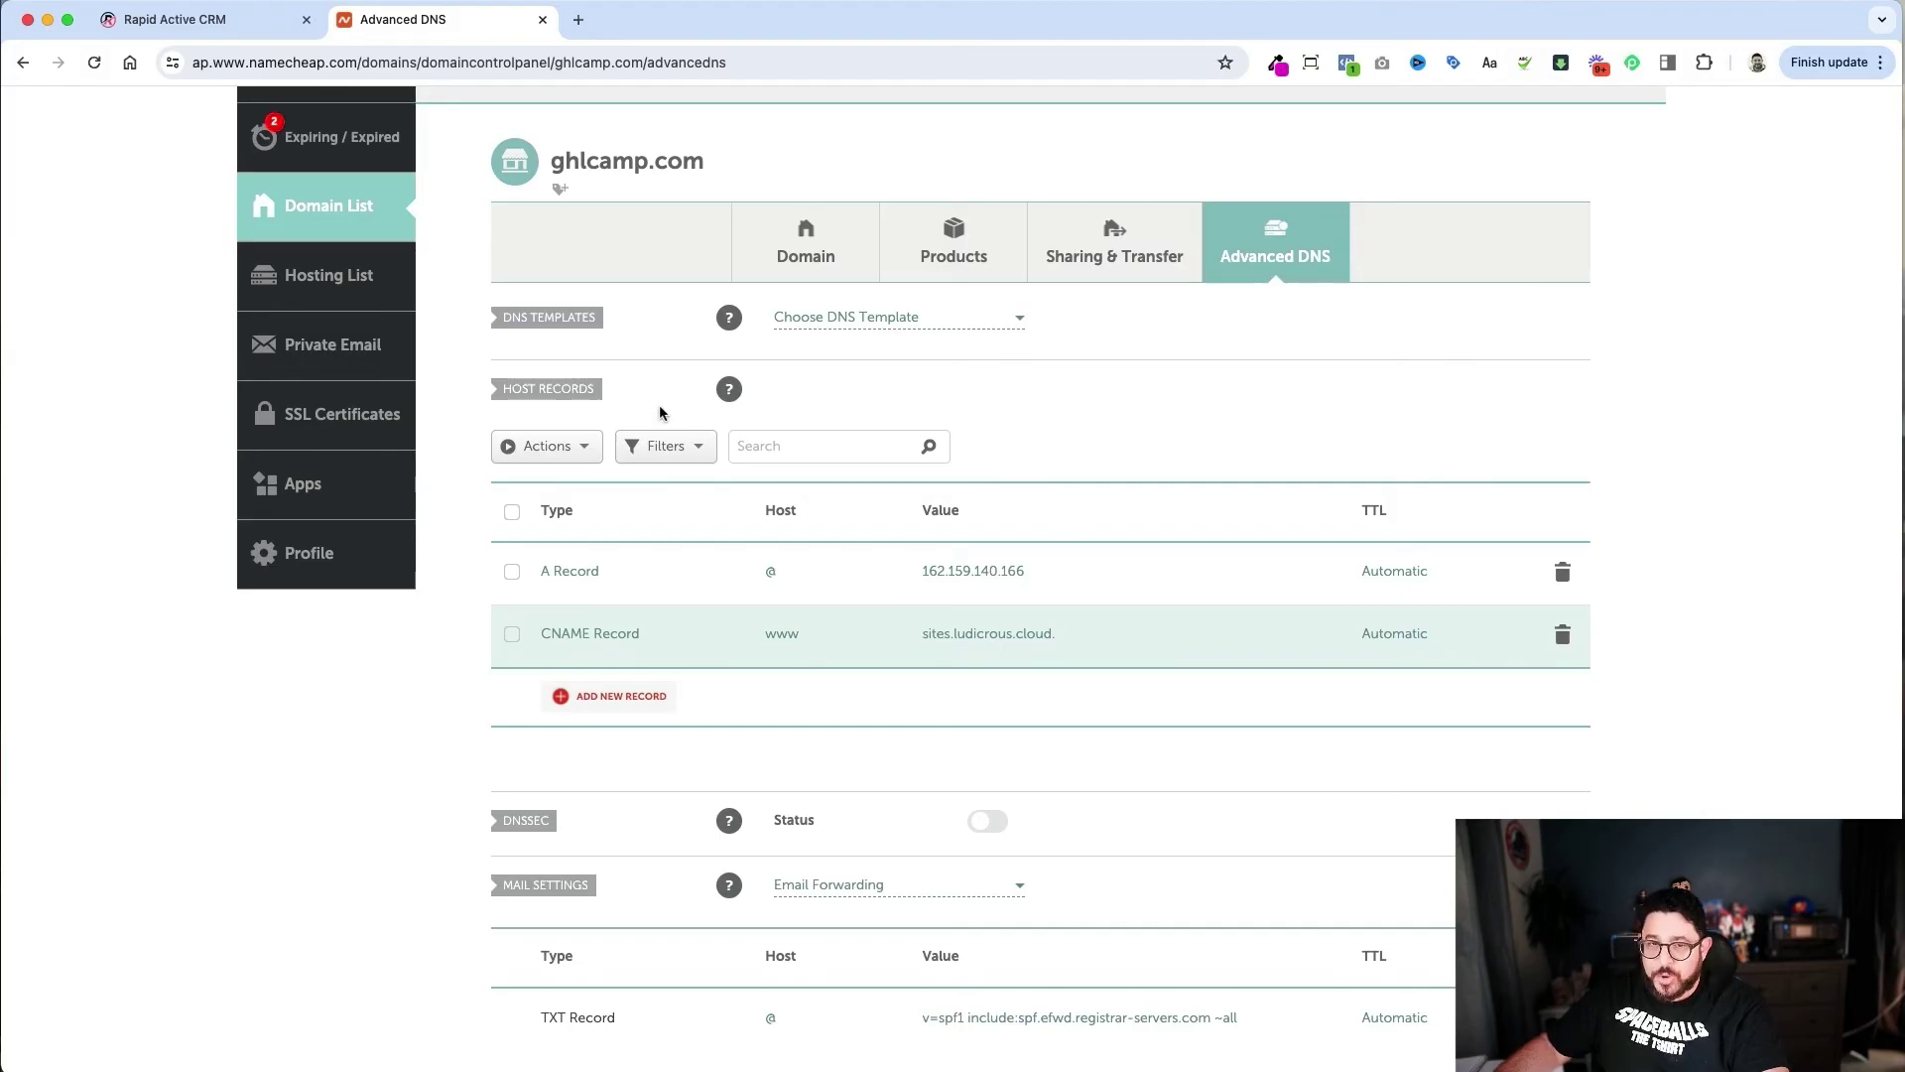
- Verify the ghlcamp.com records in the CRM, rechecking Namecheap after the first error
click(170, 21)
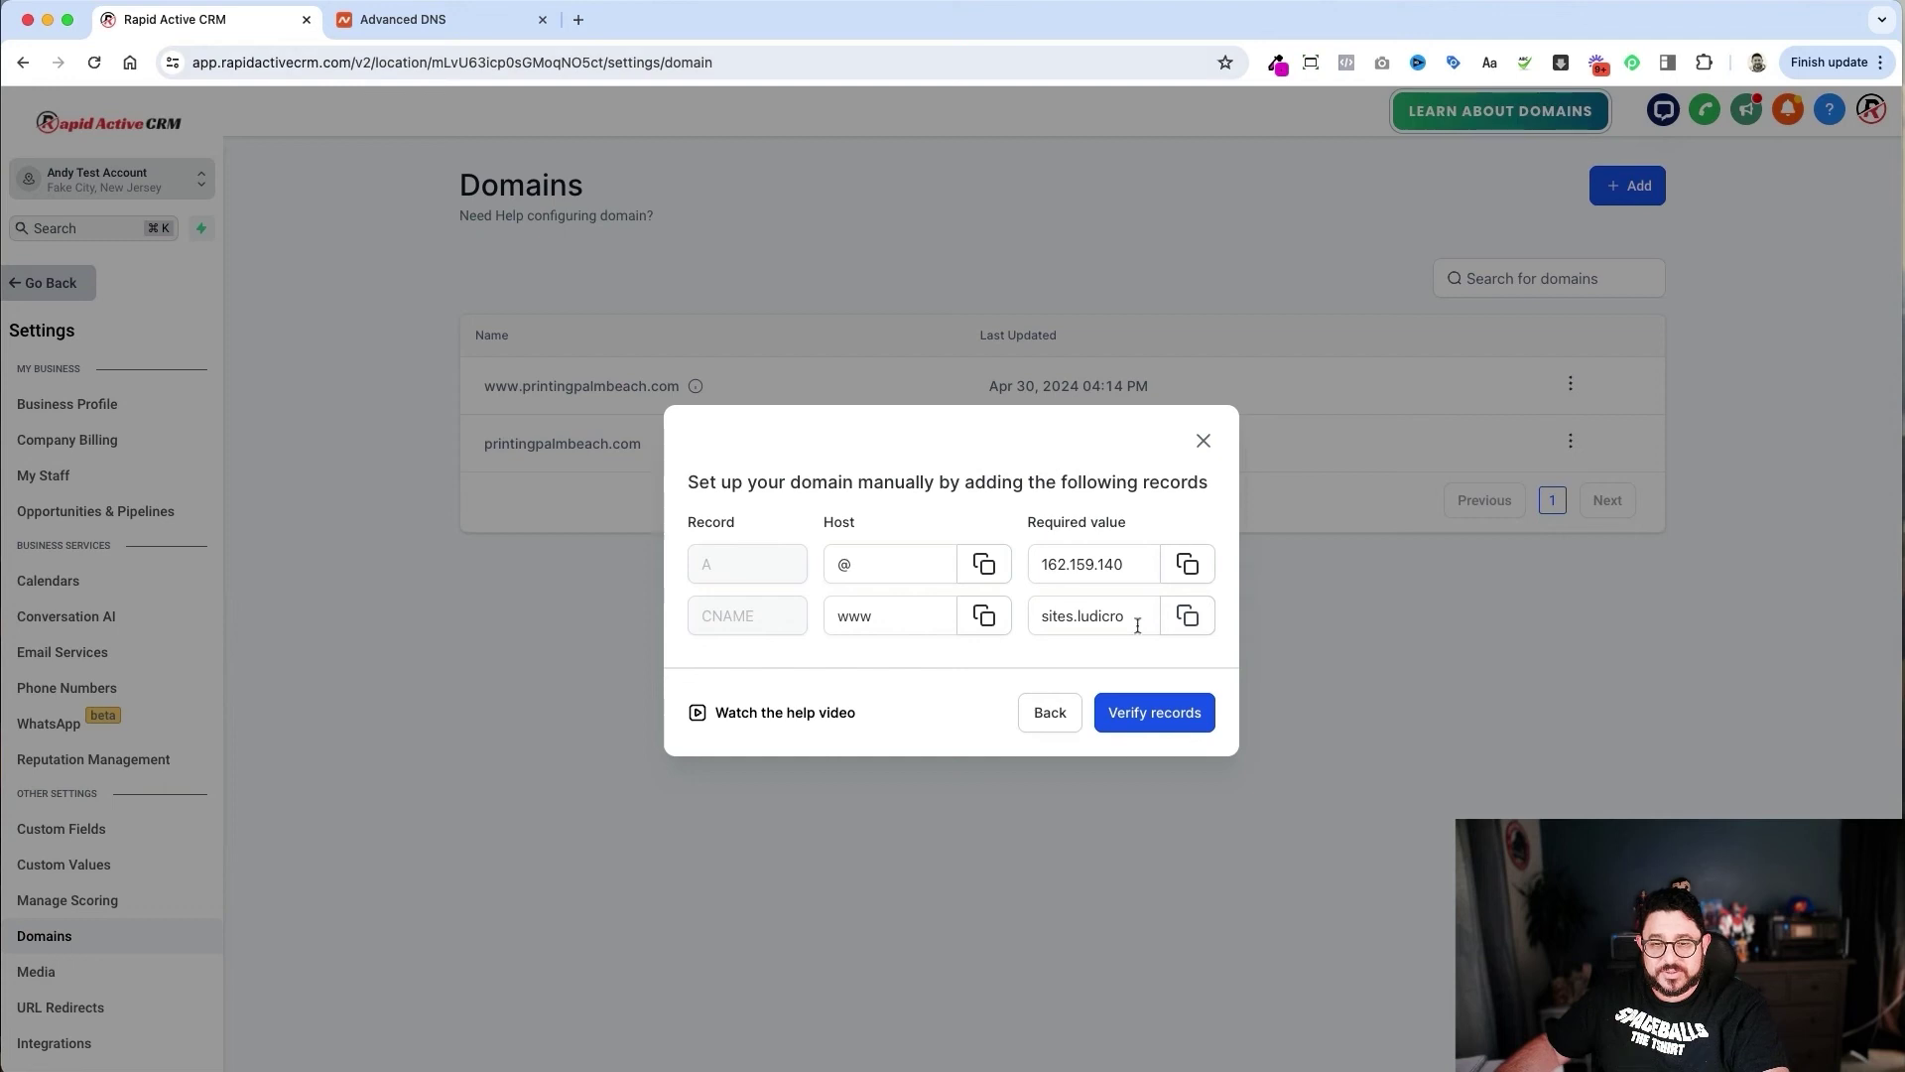
click(1181, 729)
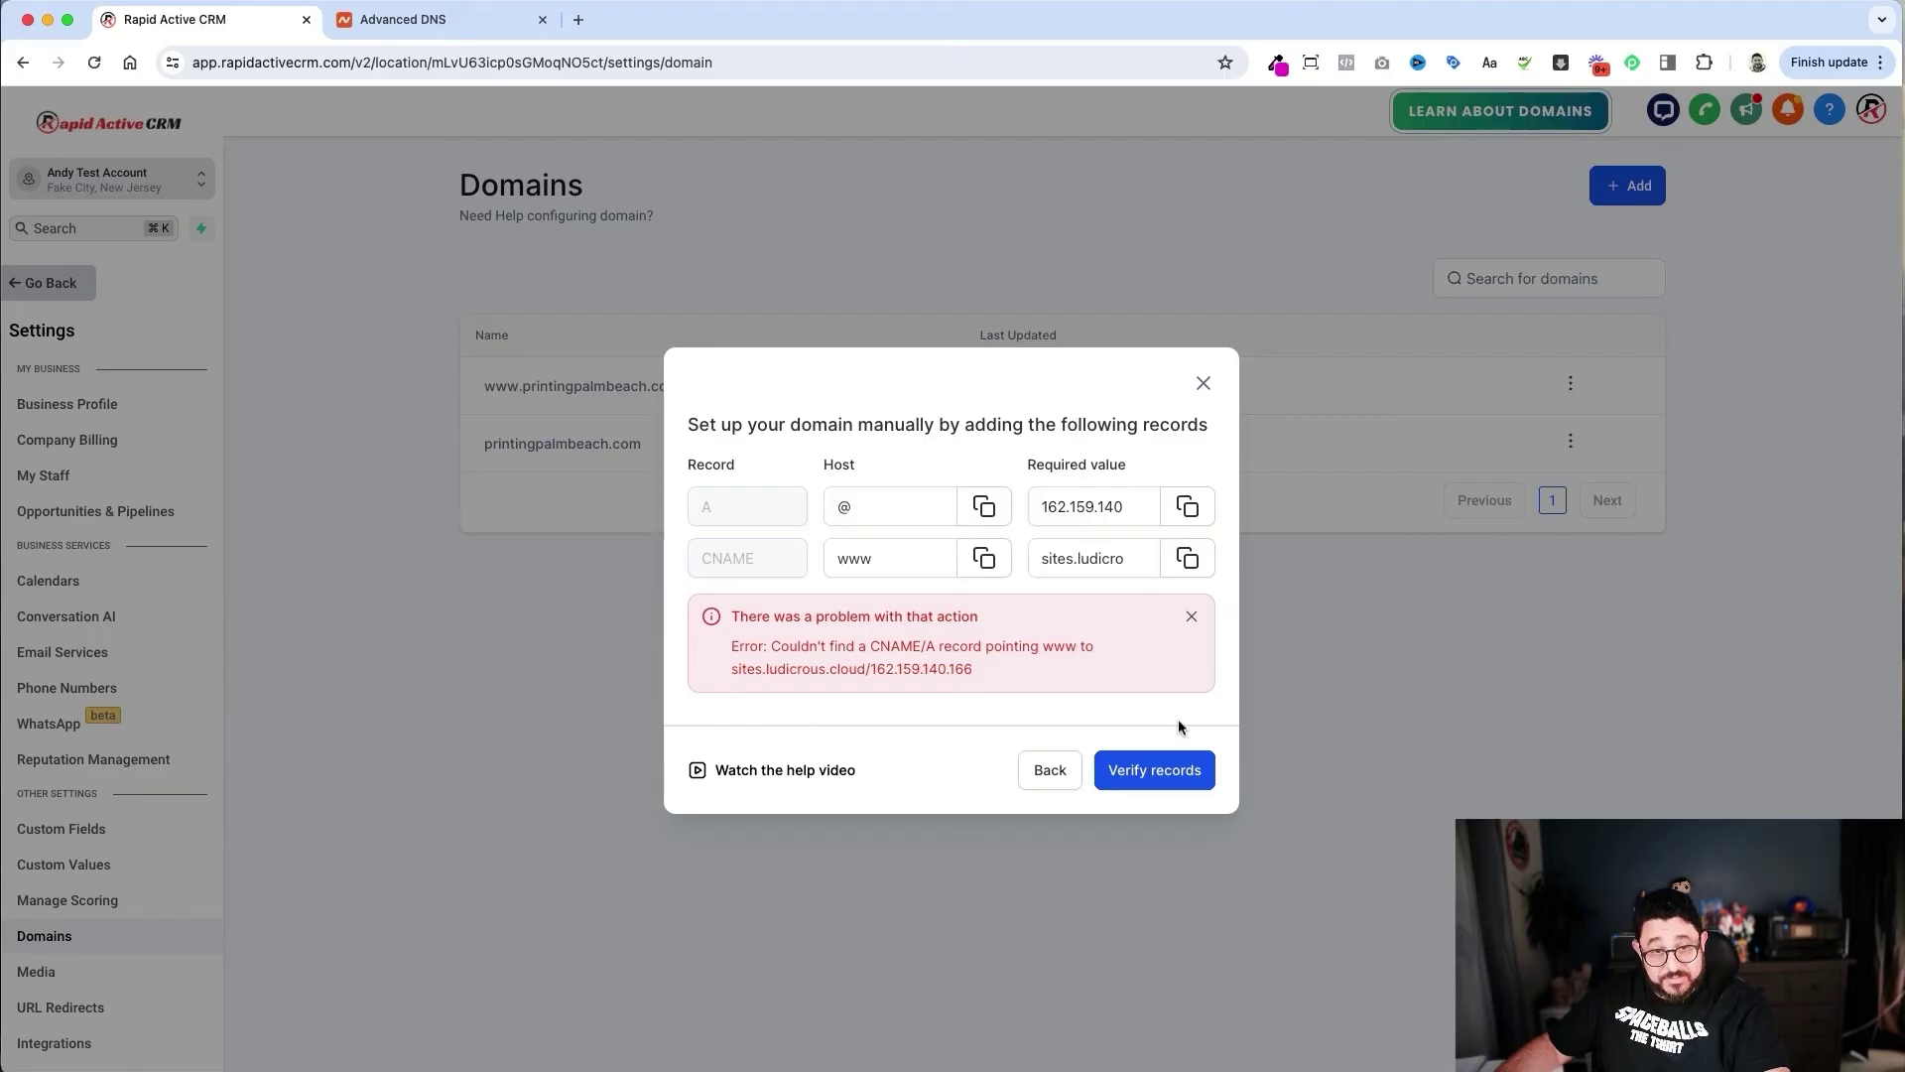
click(446, 24)
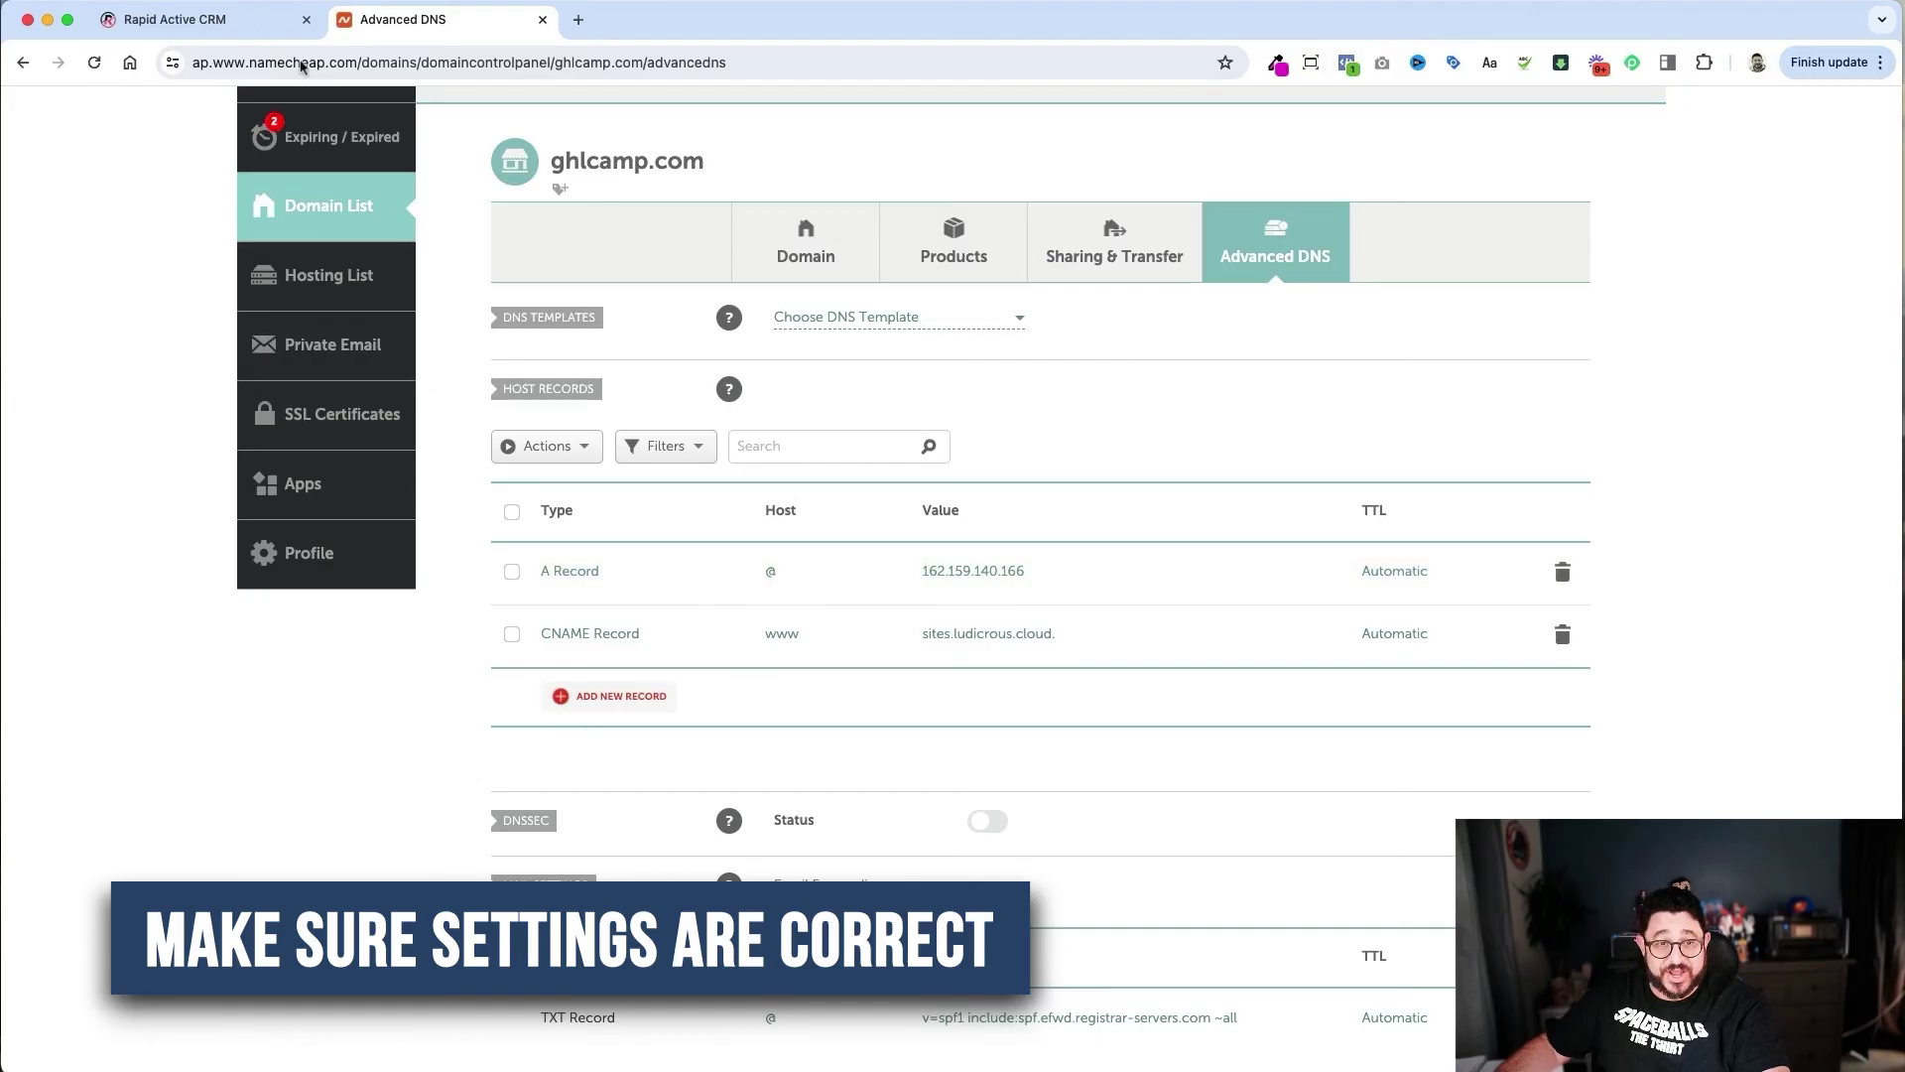
click(198, 20)
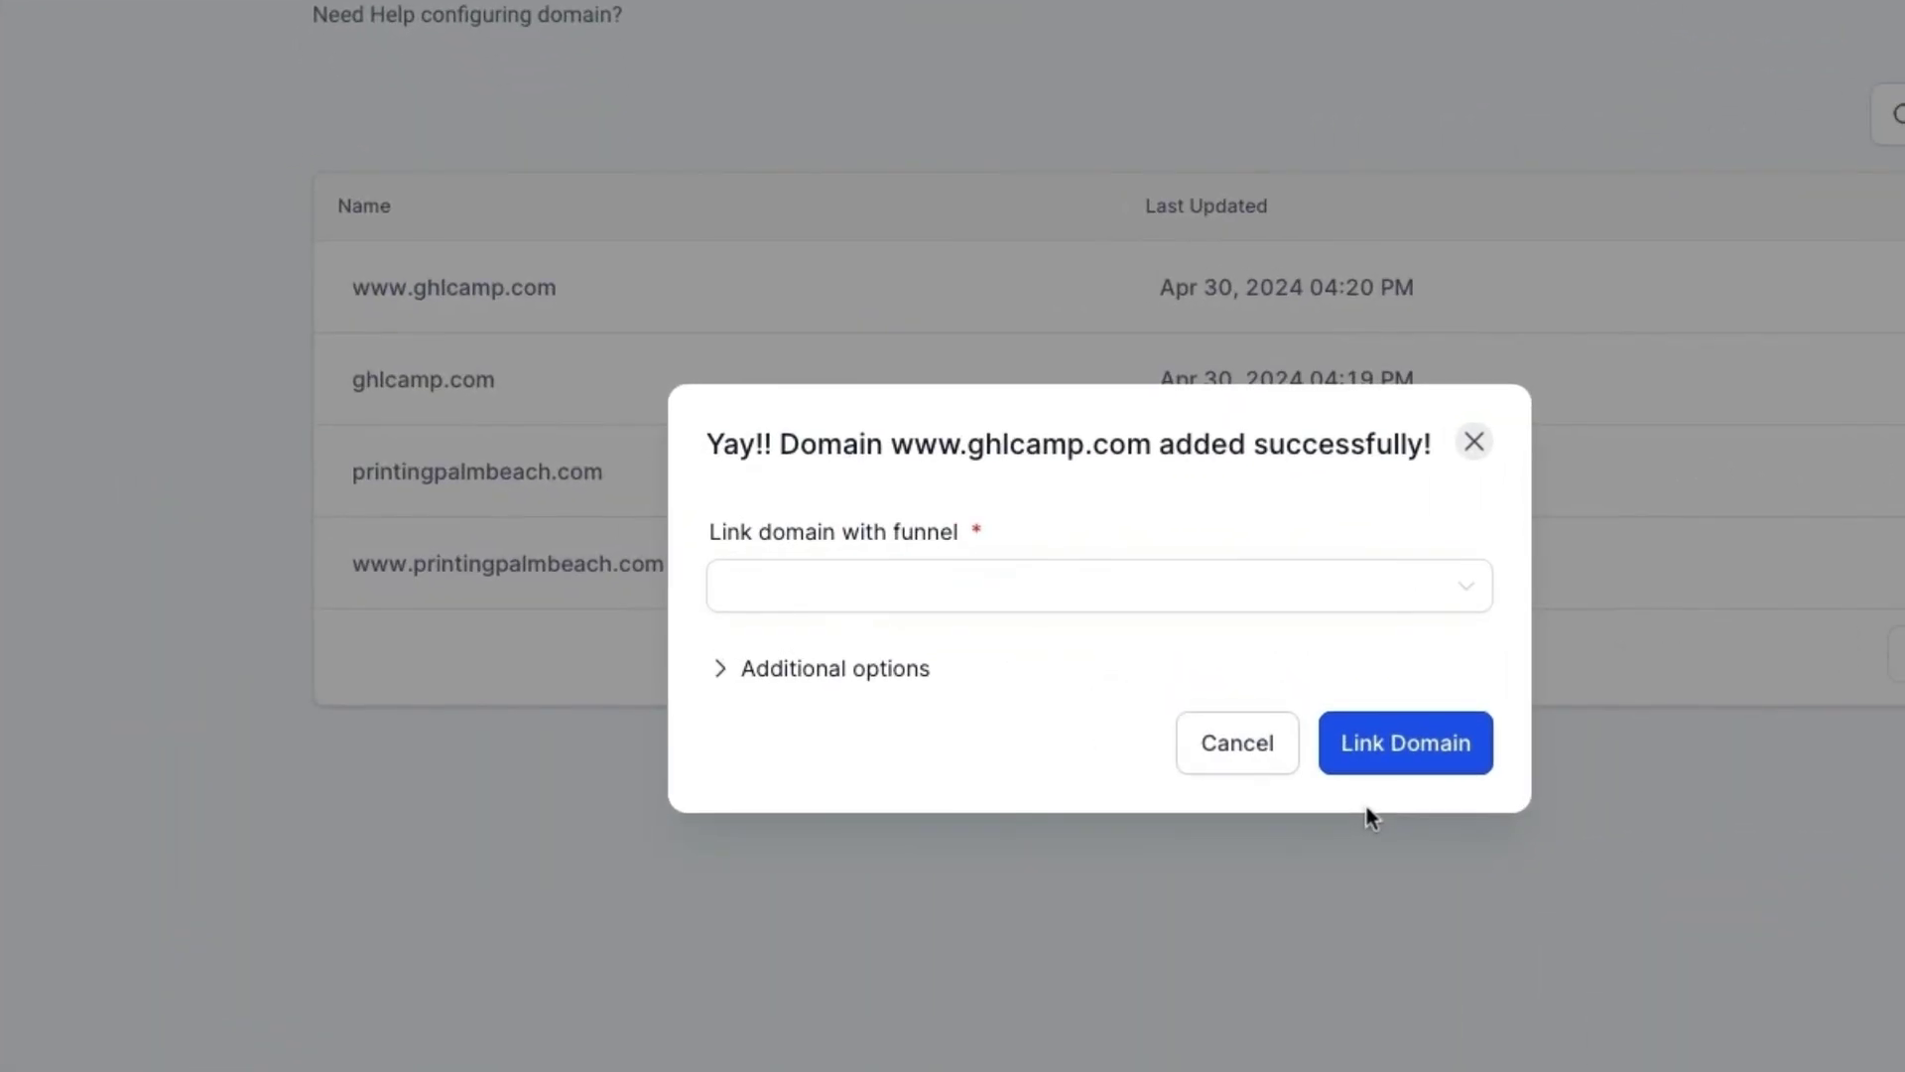
click(1040, 609)
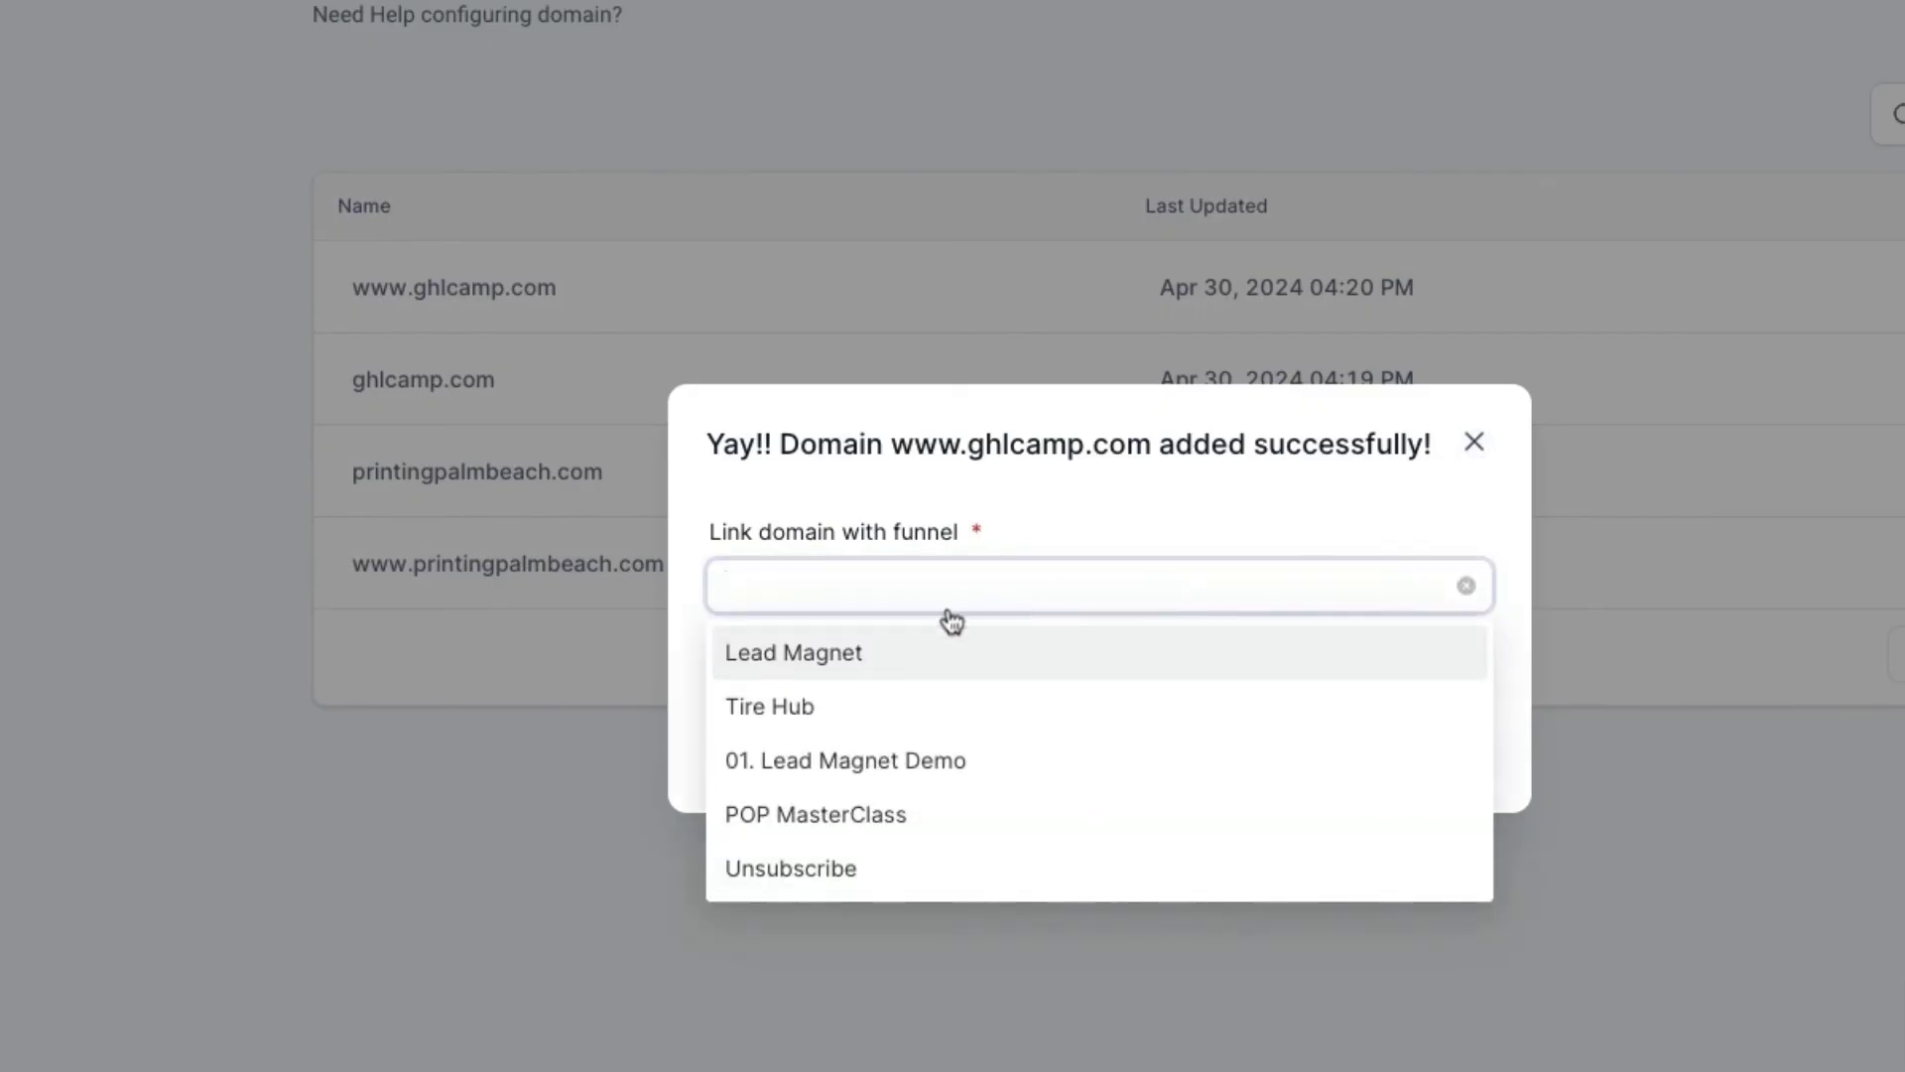
click(810, 712)
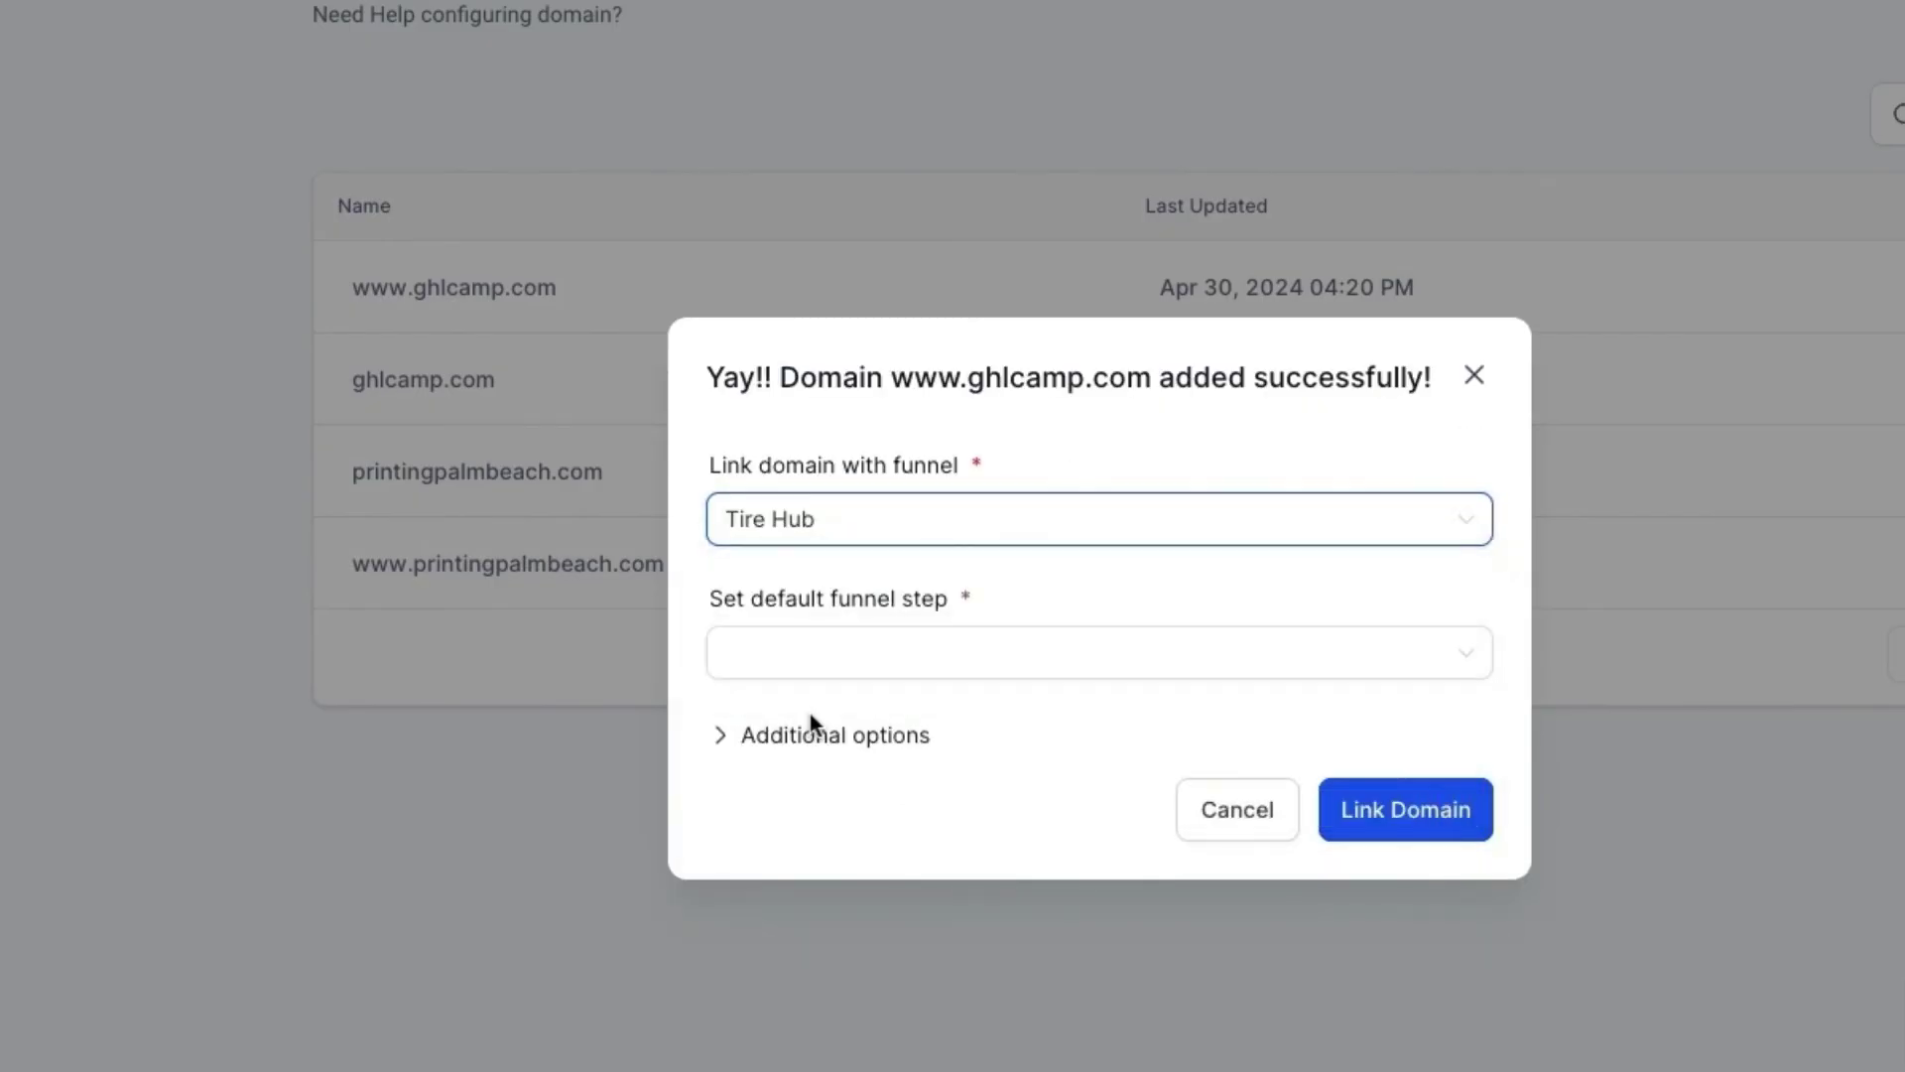
click(837, 669)
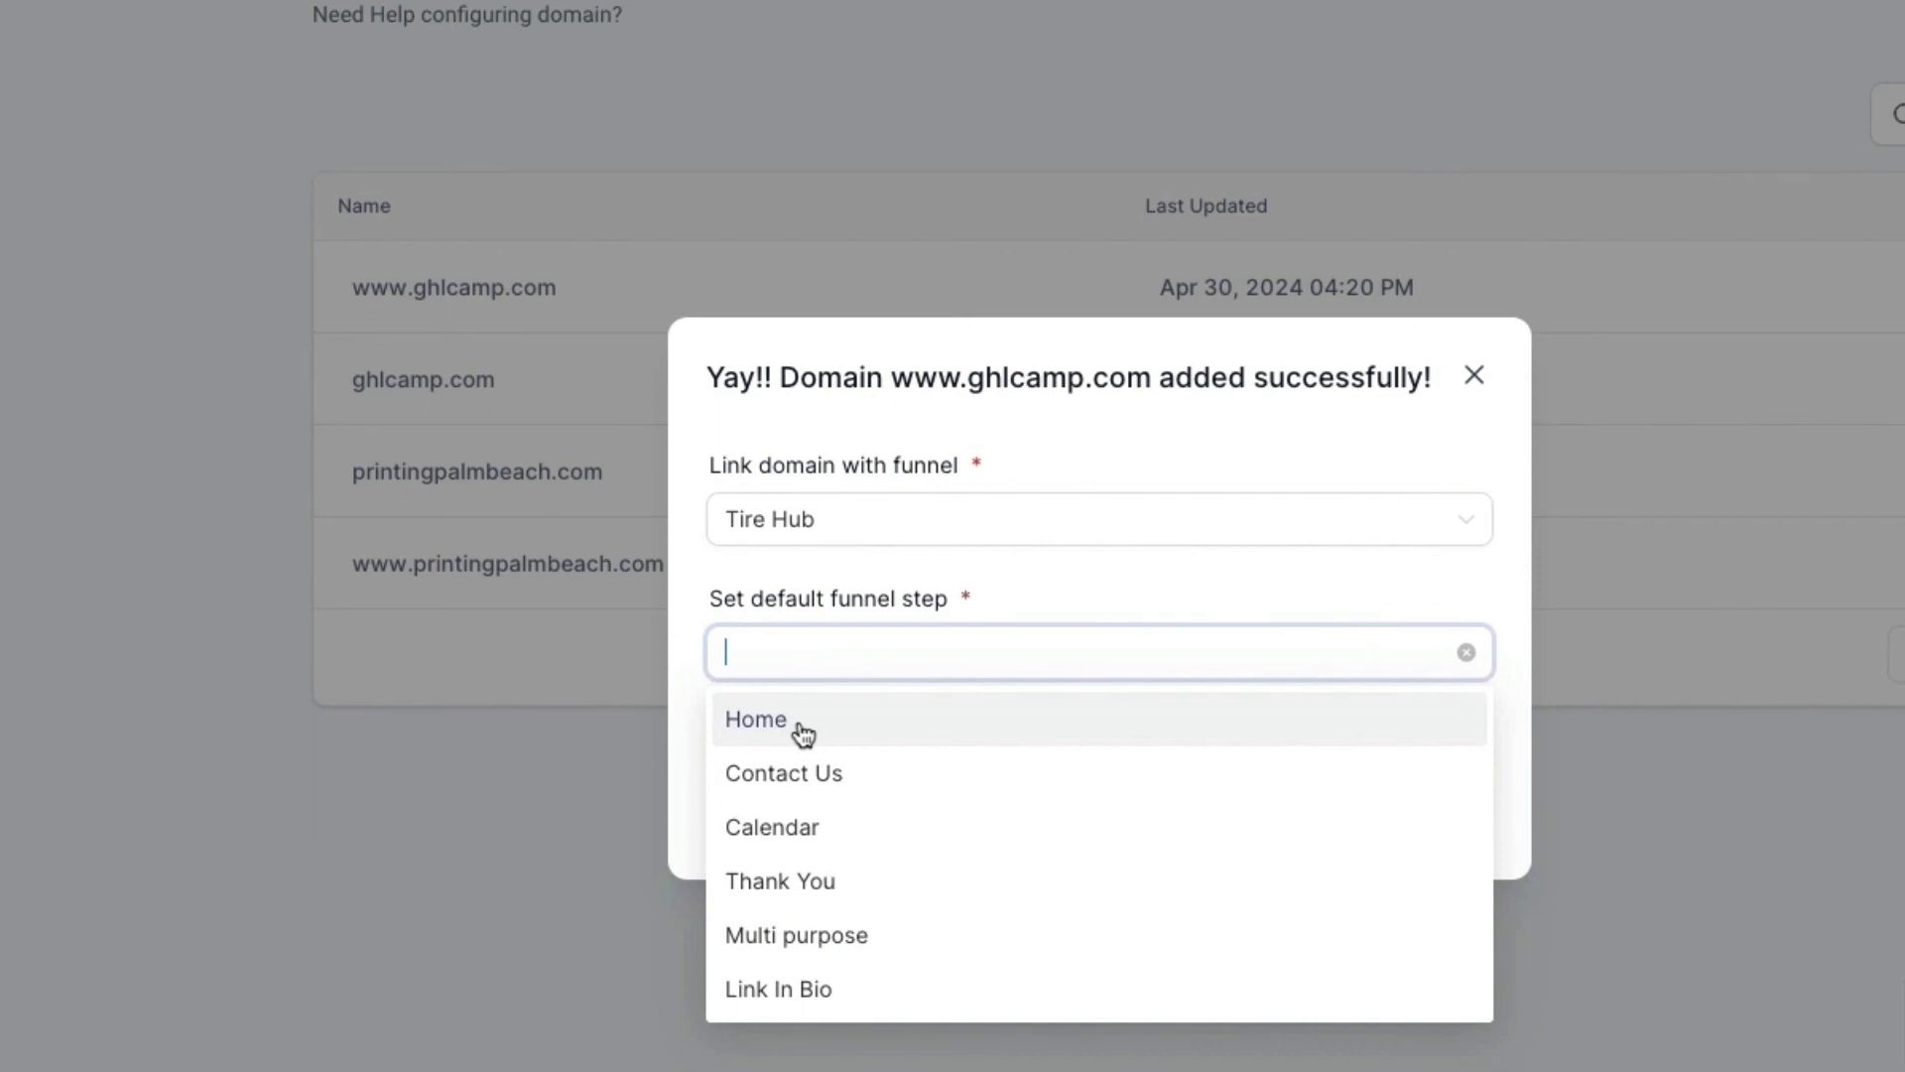
click(803, 733)
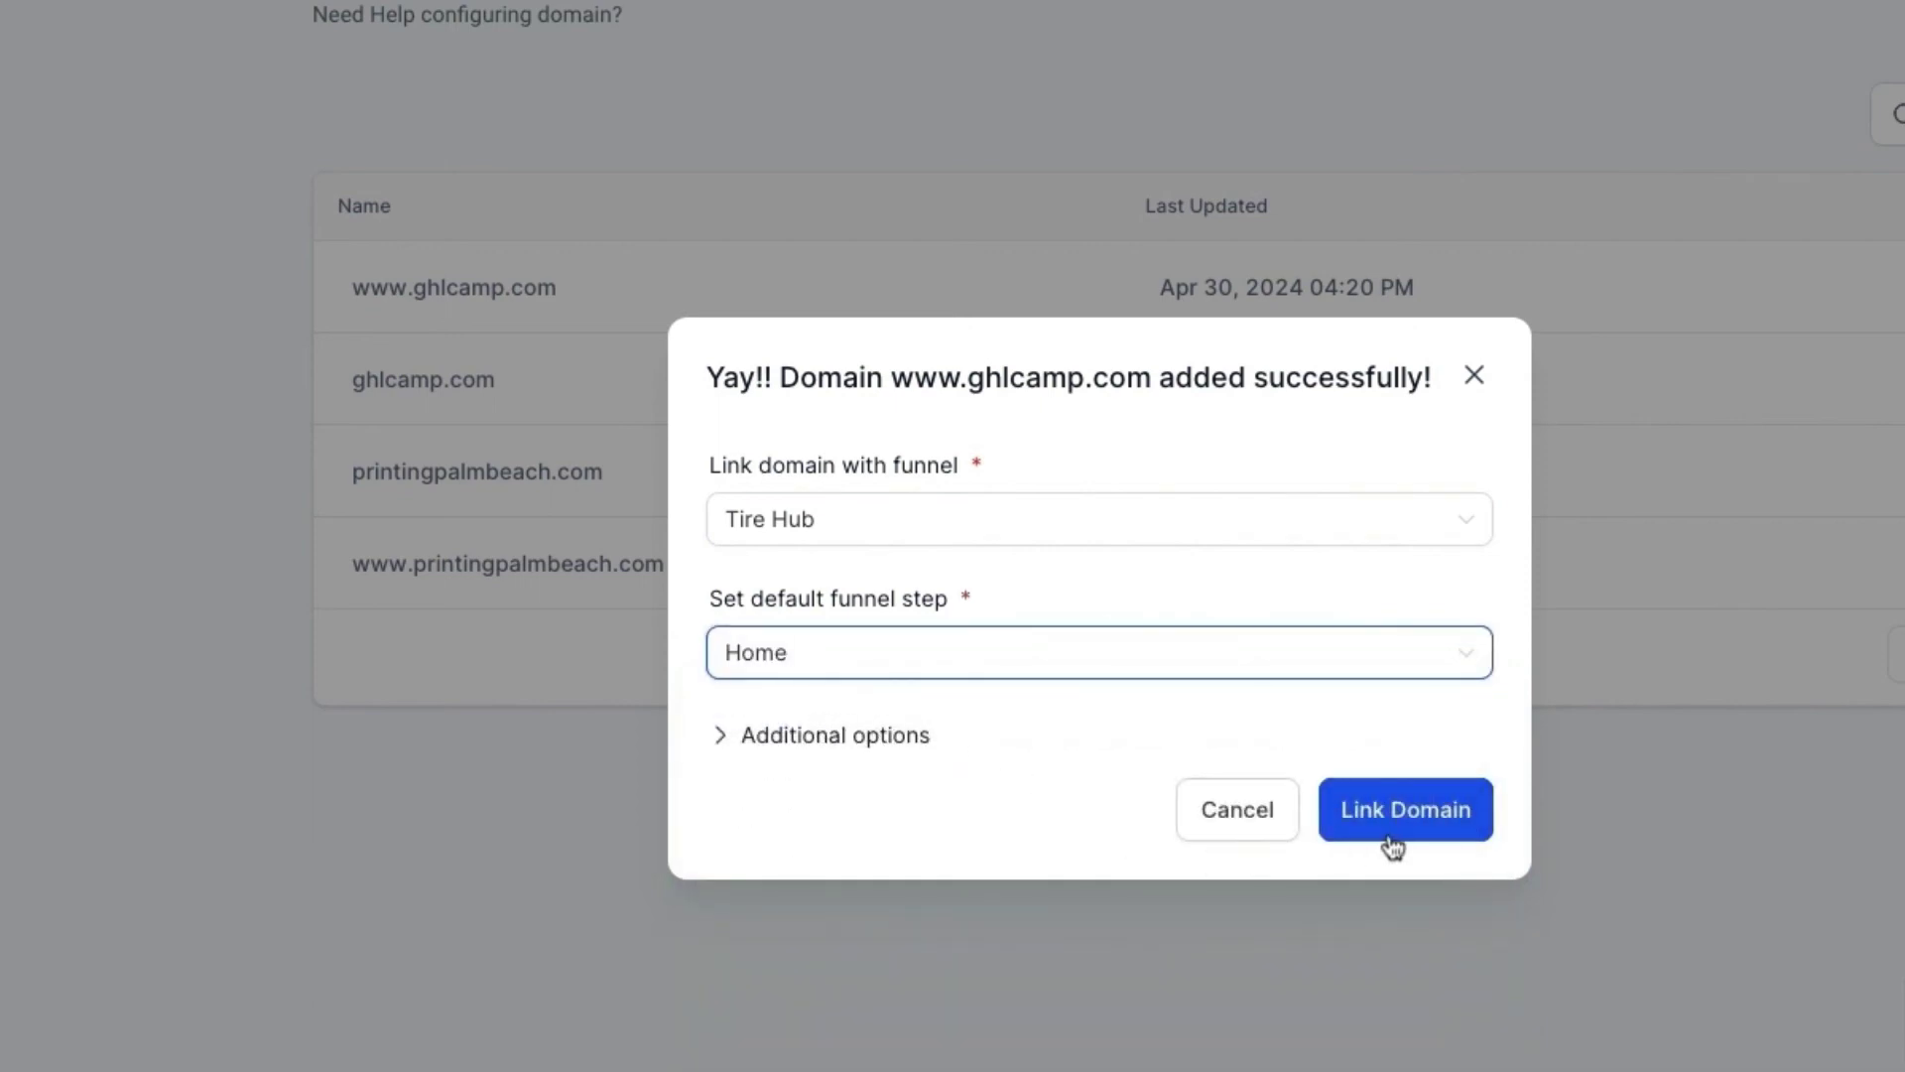